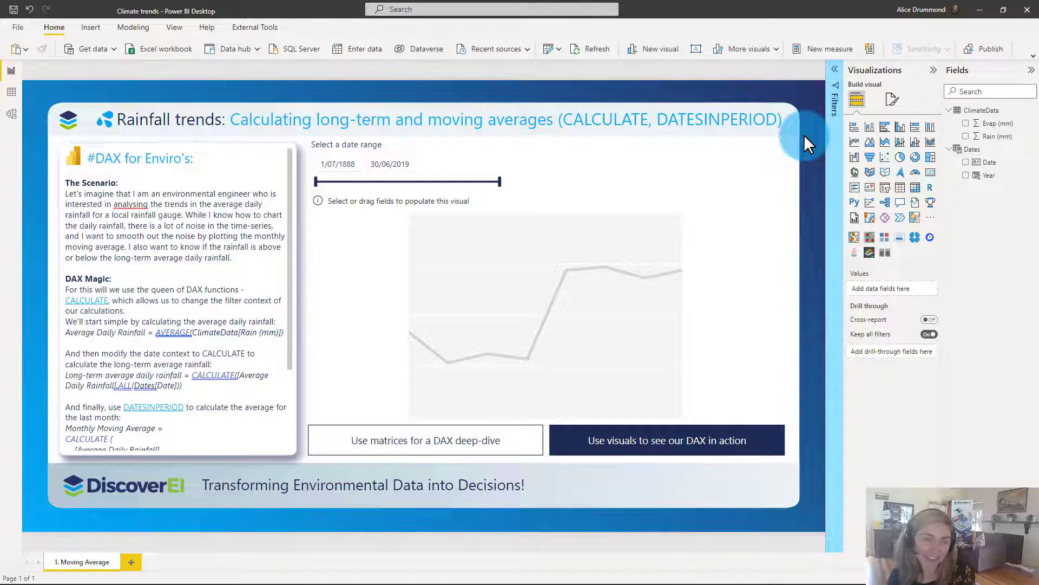
Examine how the Dates and ClimateData tables are related in the data model, and return to the report.
{"action": "left_click", "coordinate": [11, 114]}
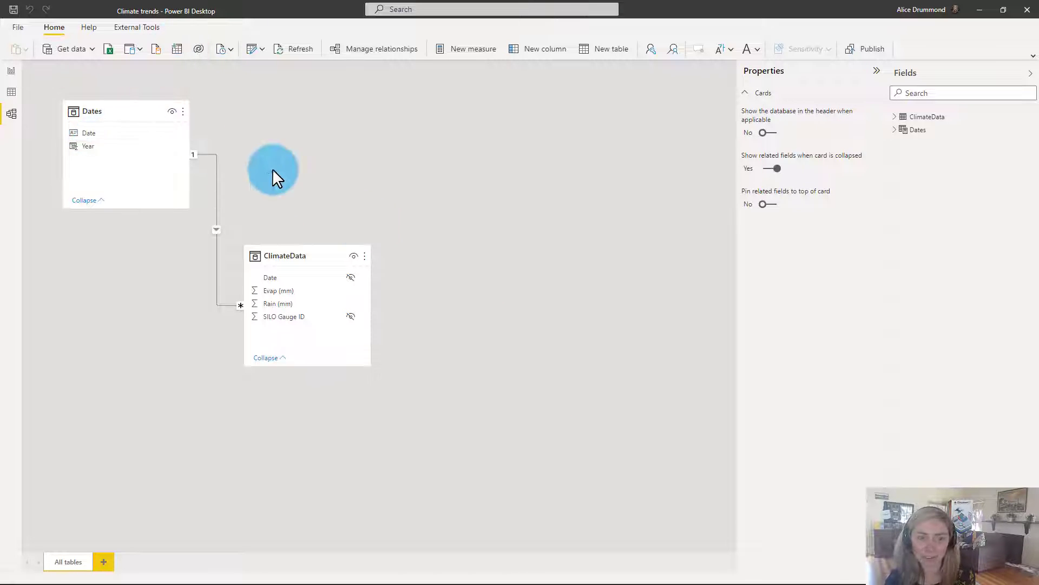
{"action": "mouse_move", "coordinate": [305, 261]}
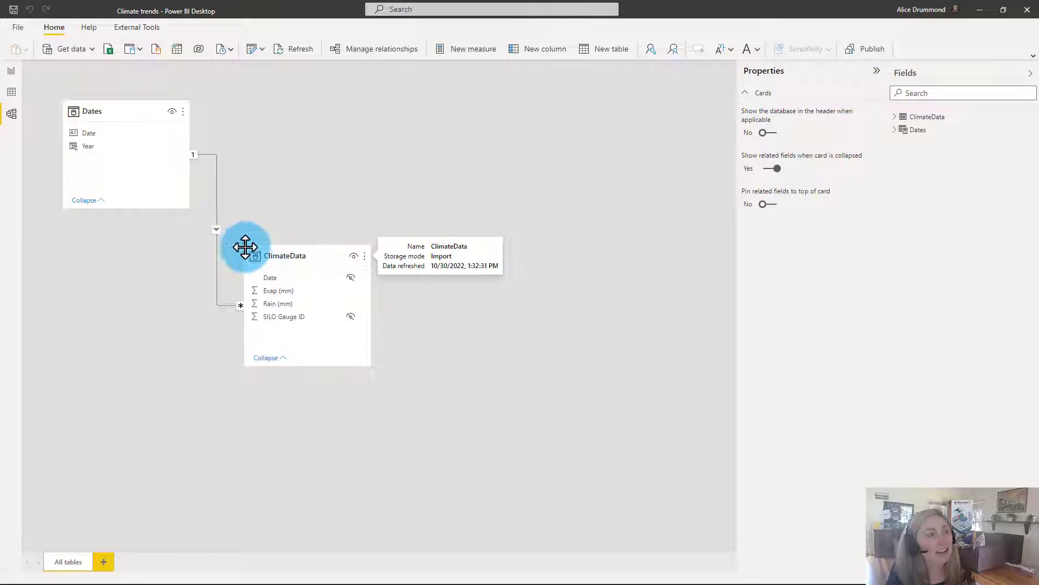
{"action": "mouse_move", "coordinate": [89, 108]}
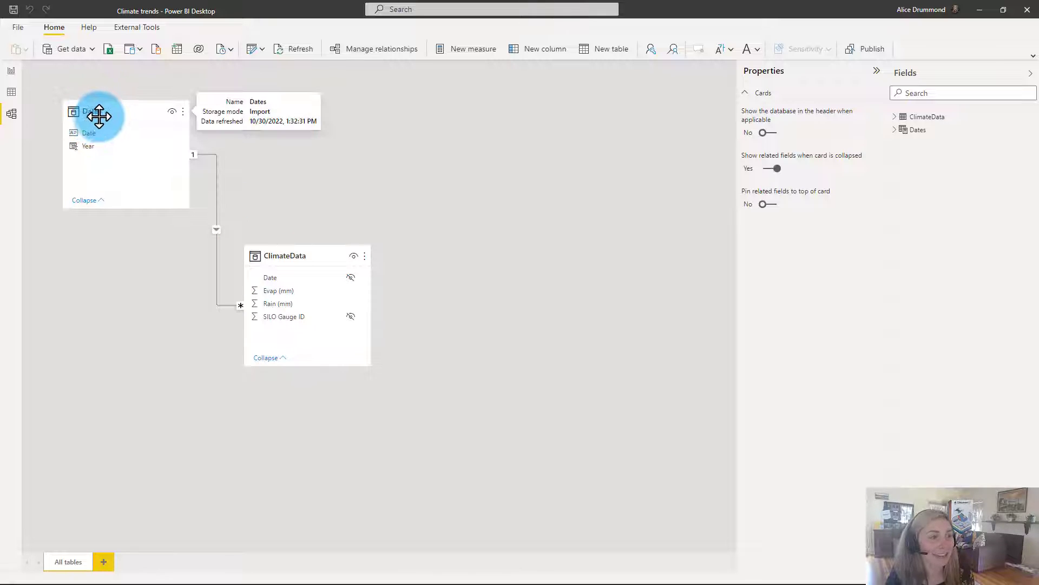
{"action": "left_click", "coordinate": [10, 73]}
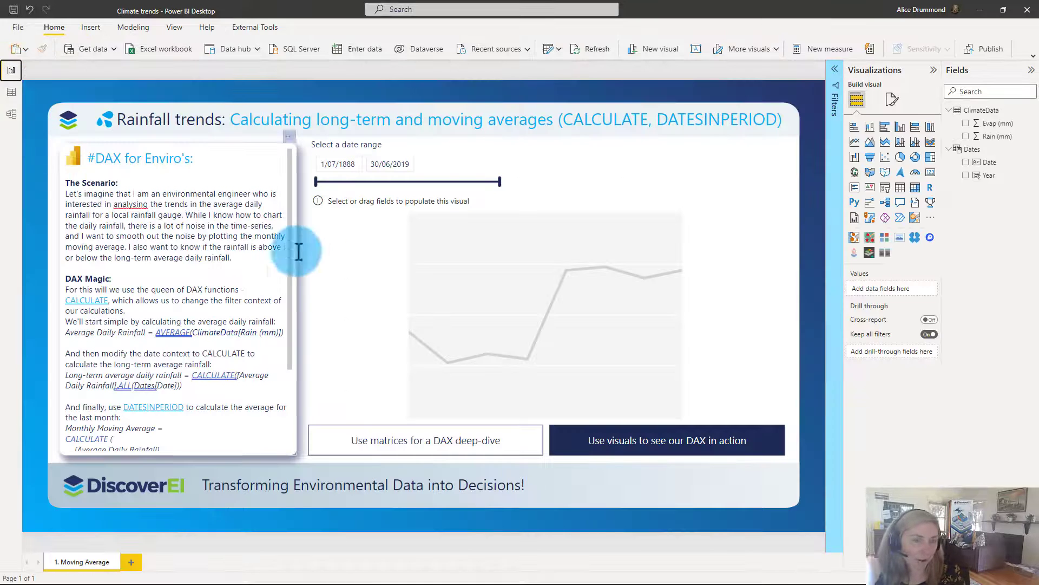
Fill the empty line chart with Date from Dates on the x-axis and Rain (mm) on the y-axis.
{"action": "left_click", "coordinate": [377, 257]}
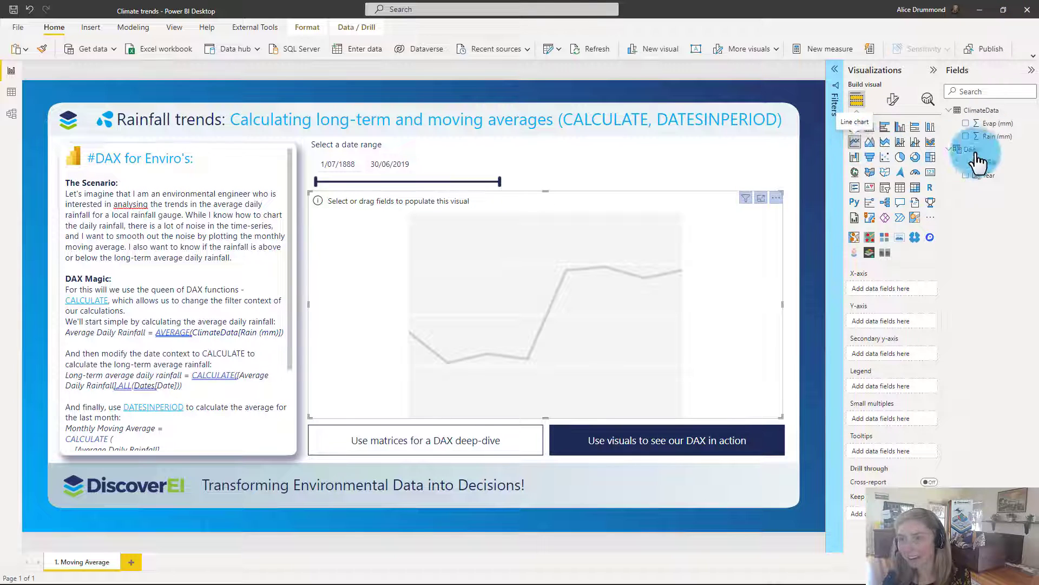
{"action": "left_click_drag", "start_coordinate": [994, 171], "coordinate": [883, 289]}
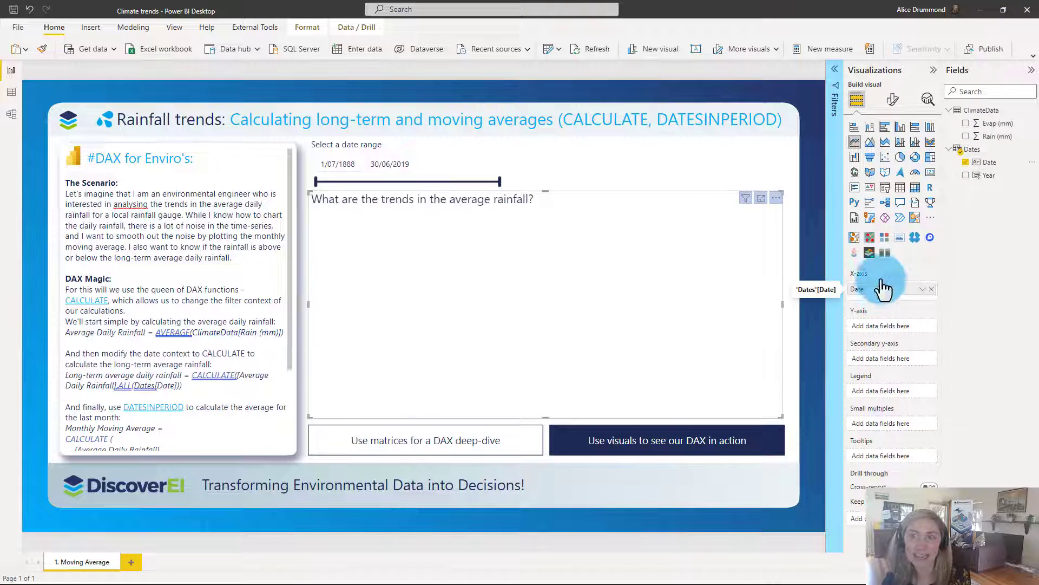
{"action": "left_click_drag", "start_coordinate": [967, 142], "coordinate": [894, 328]}
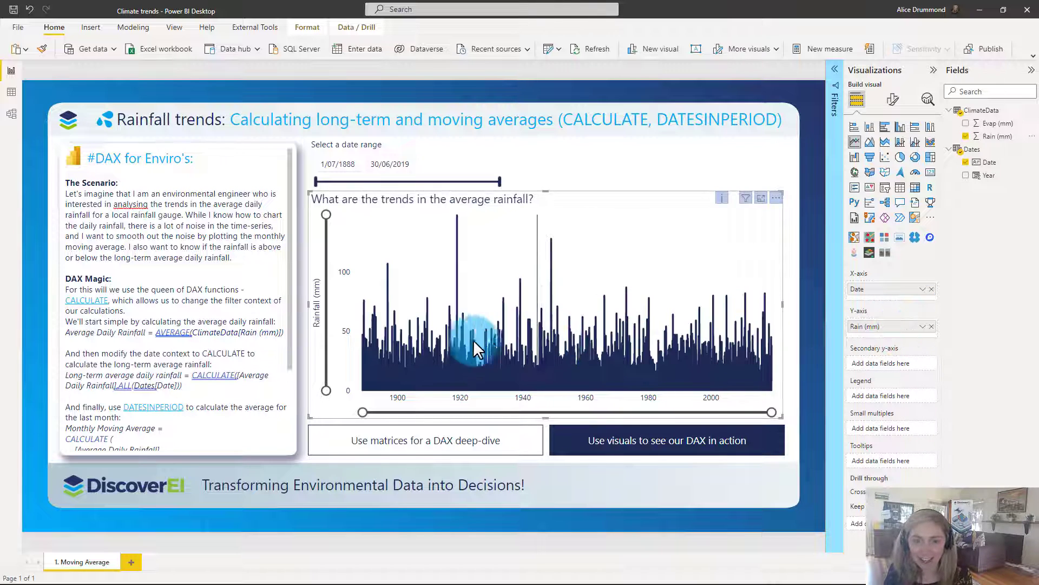
{"action": "left_click", "coordinate": [923, 327]}
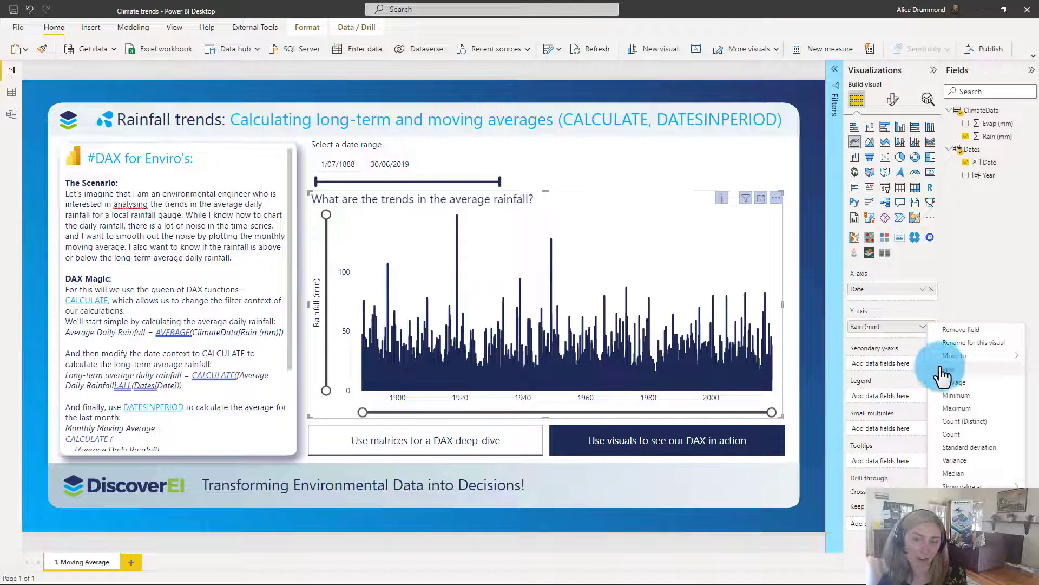
{"action": "left_click", "coordinate": [882, 346]}
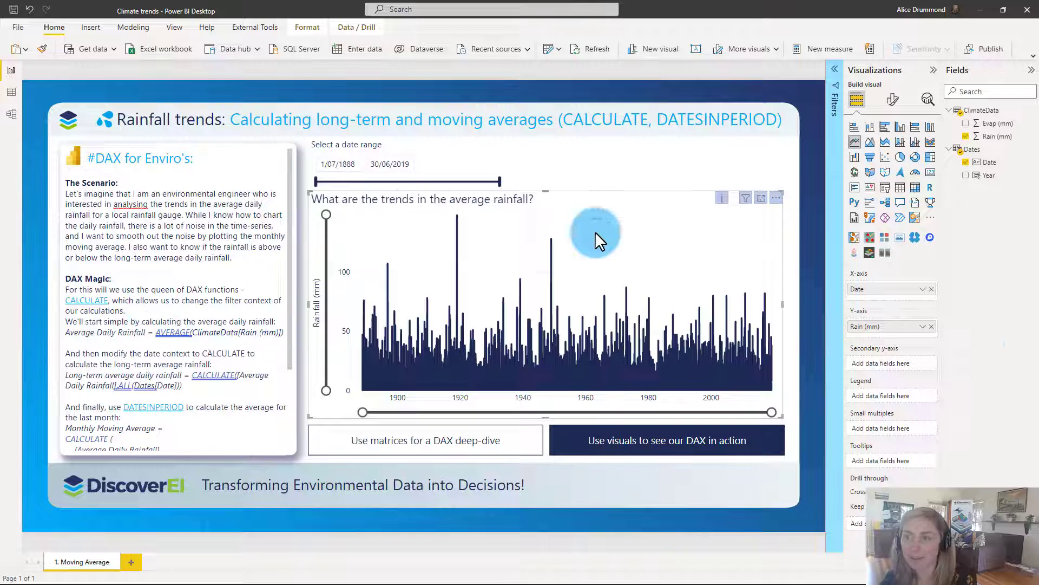
Create a measure in the ClimateData table: Average Daily Rainfall = AVERAGE(ClimateData[Rain (mm)]).
{"action": "left_click", "coordinate": [982, 115]}
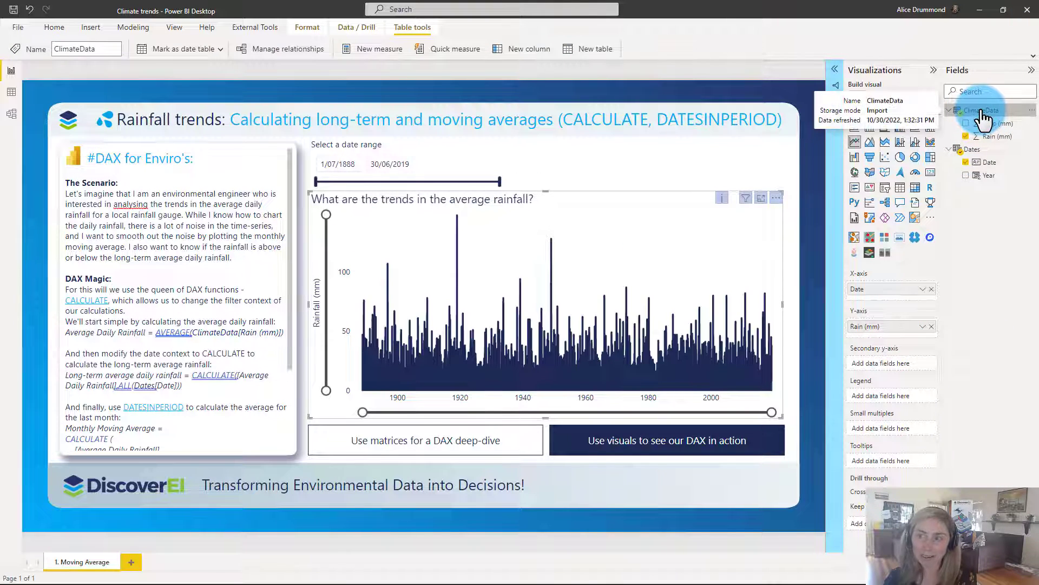
{"action": "right_click", "coordinate": [986, 111]}
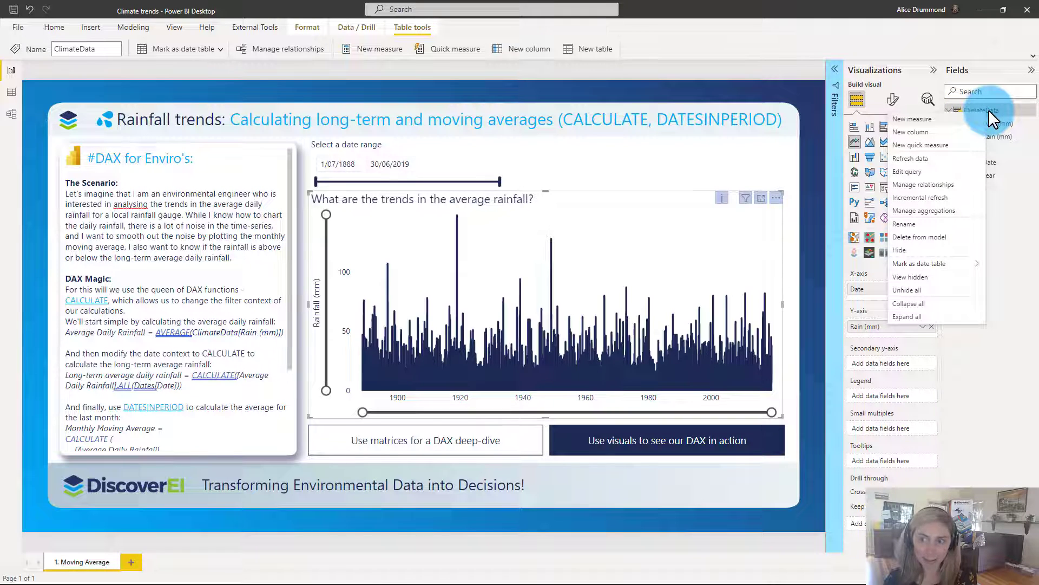
{"action": "left_click", "coordinate": [939, 125]}
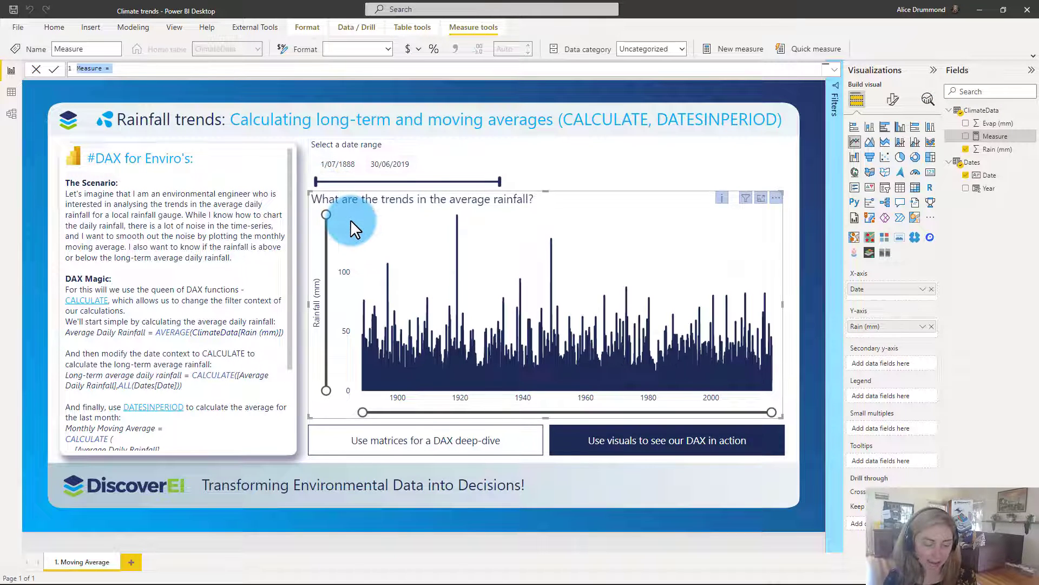
{"action": "type", "text": "Aver"}
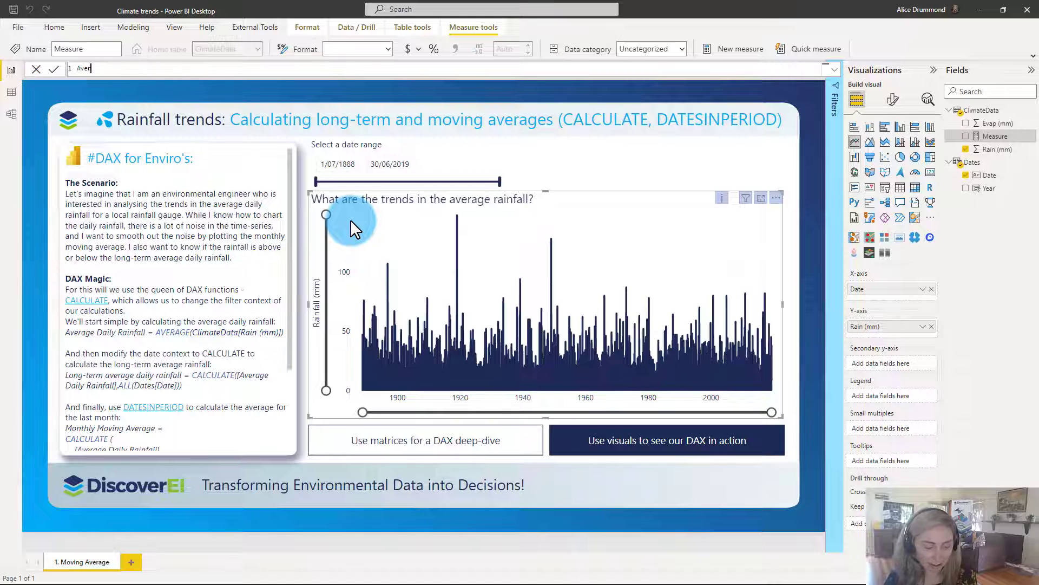
{"action": "type", "text": "age Daily Rainfall"}
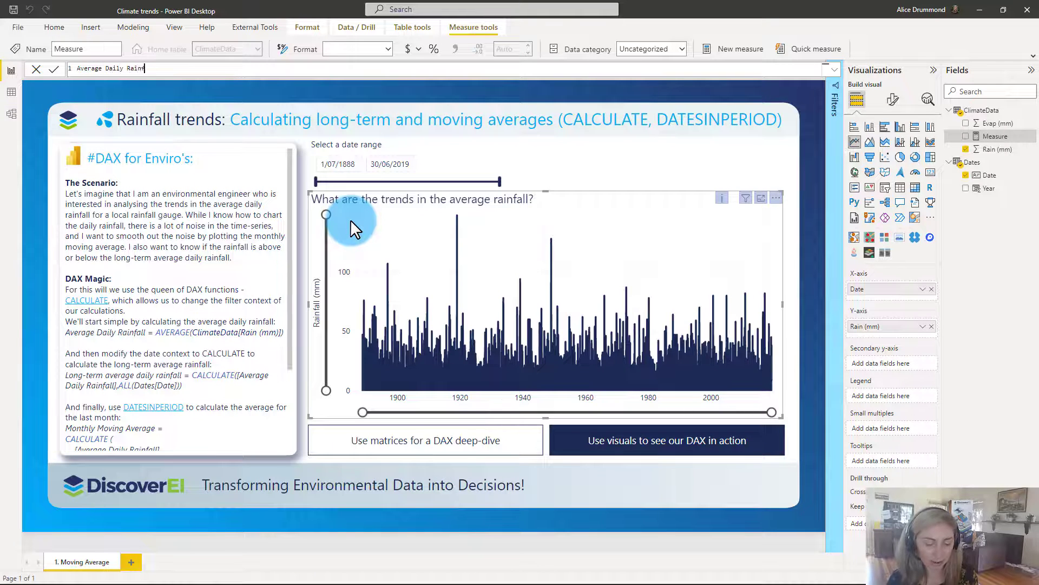
{"action": "type", "text": " = av"}
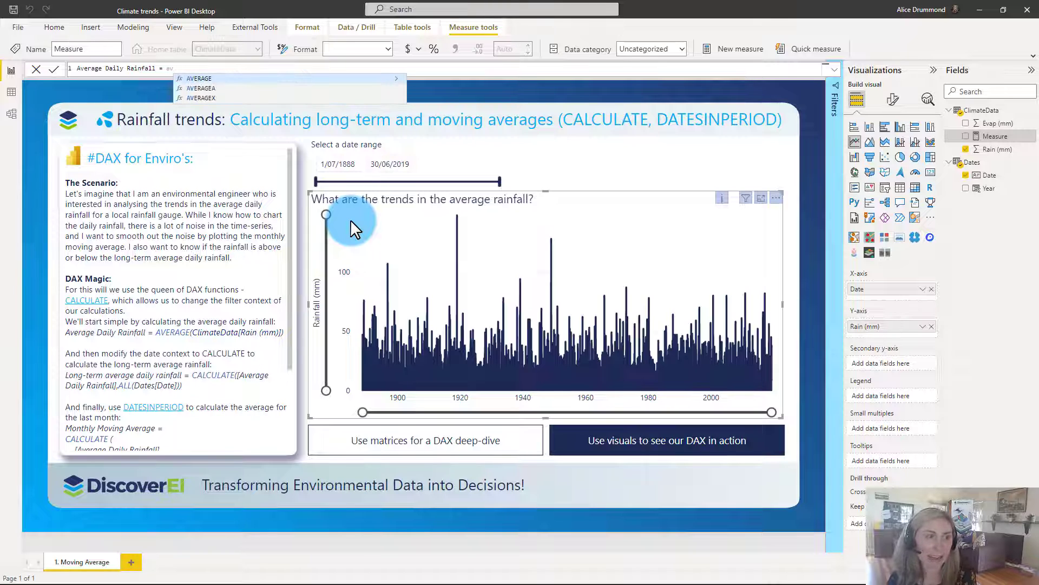
{"action": "key", "text": "Tab"}
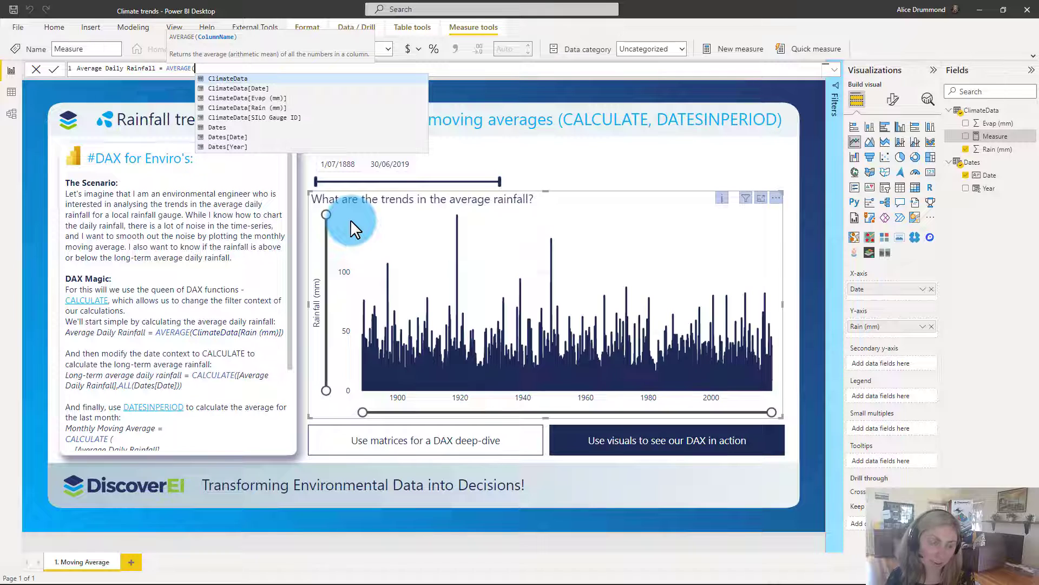
{"action": "type", "text": "rain"}
{"action": "key", "text": "Tab"}
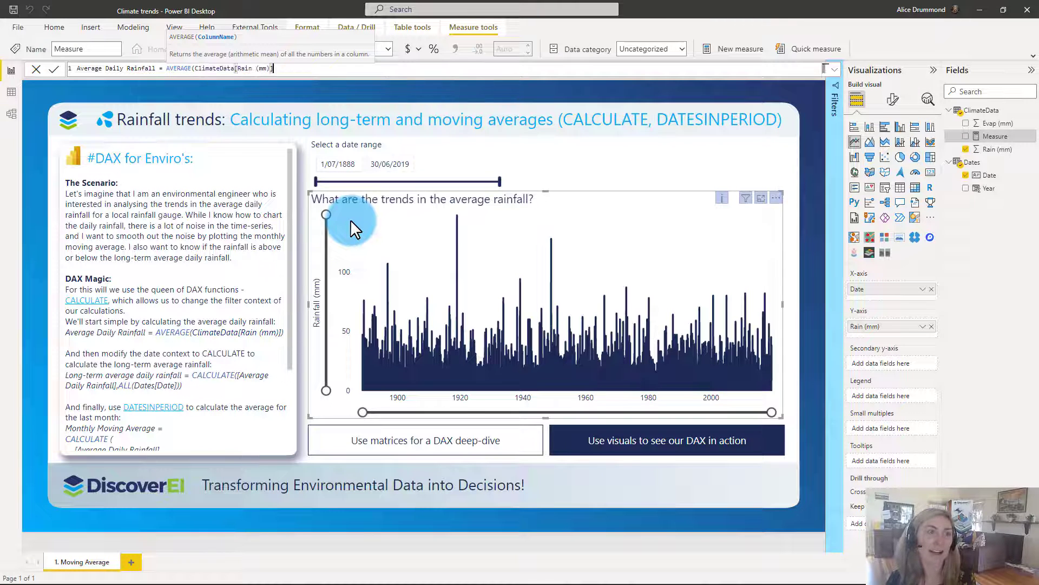
{"action": "type", "text": ")"}
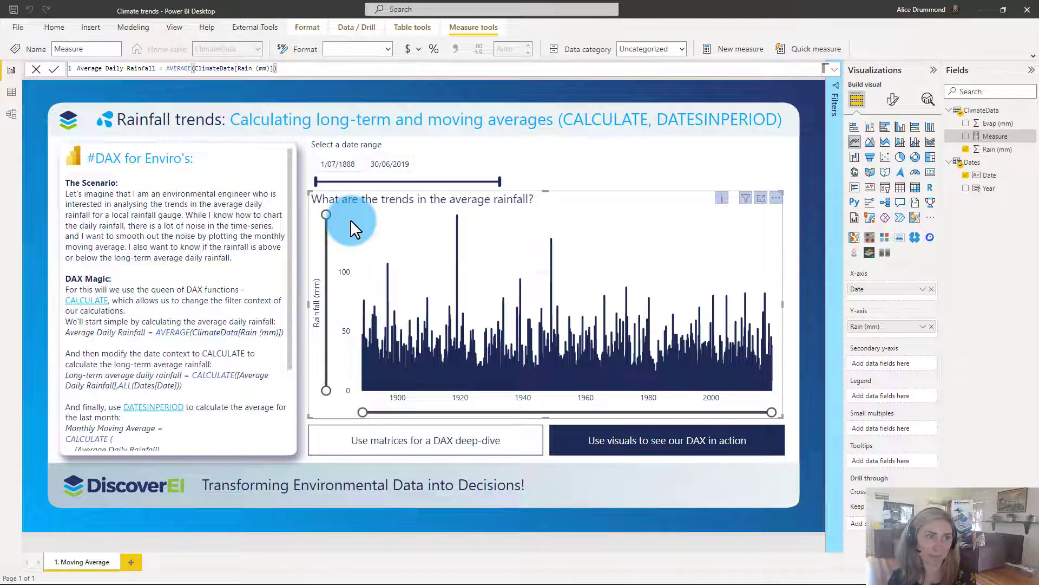
{"action": "key", "text": "Return"}
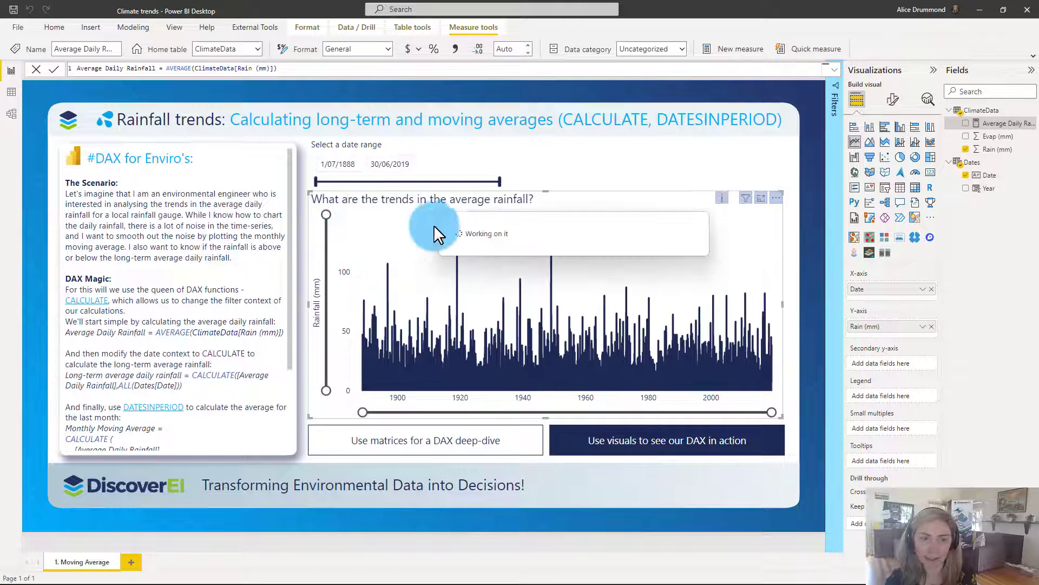
Add Average Daily Rainfall to the line chart's y-axis and zoom its date axis to about 2005 onwards.
{"action": "left_click_drag", "start_coordinate": [992, 122], "coordinate": [903, 322]}
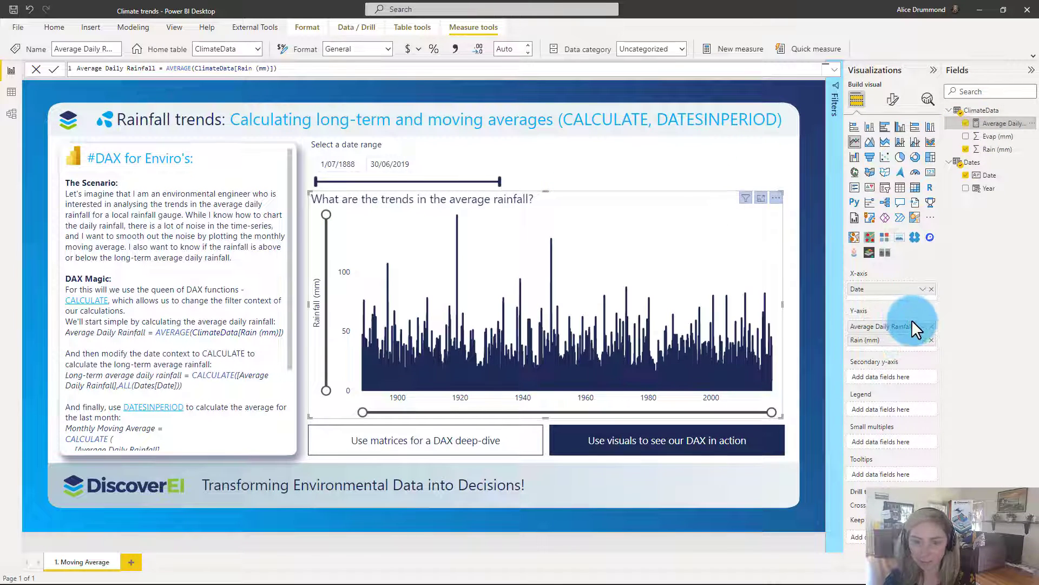
{"action": "left_click_drag", "start_coordinate": [363, 412], "coordinate": [631, 412]}
{"action": "left_click_drag", "start_coordinate": [694, 390], "coordinate": [737, 385]}
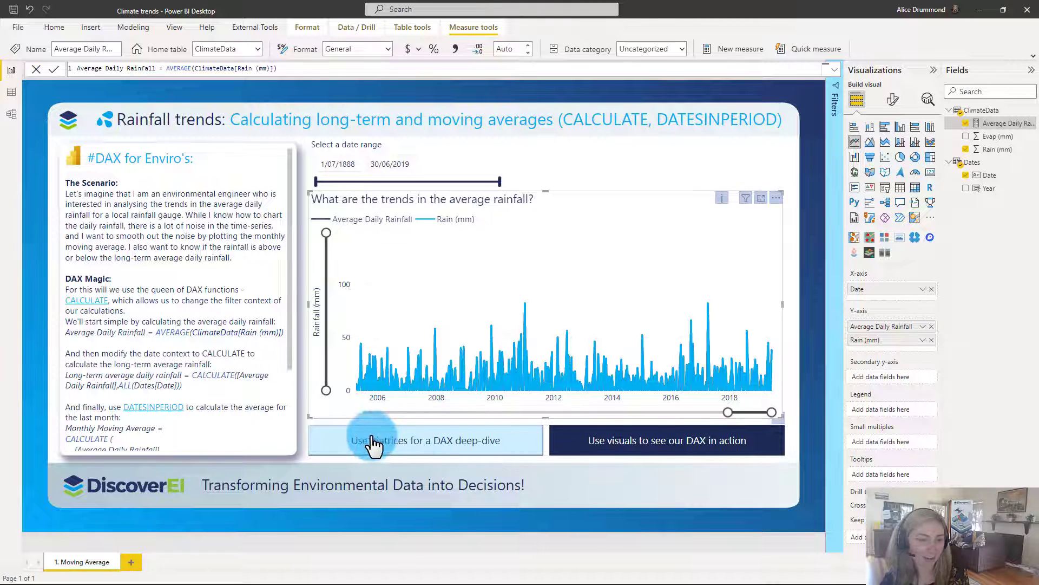
Switch the report to the matrix deep-dive and fill the empty matrix with Date as rows and Rain (mm) as values.
{"action": "left_click", "coordinate": [392, 451], "text": "ctrl"}
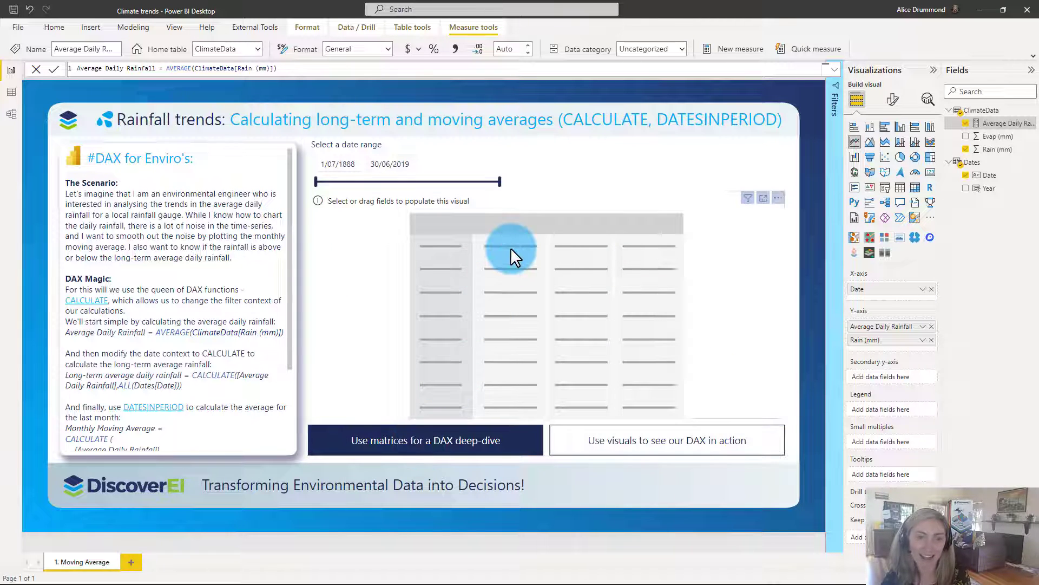
{"action": "left_click", "coordinate": [511, 247]}
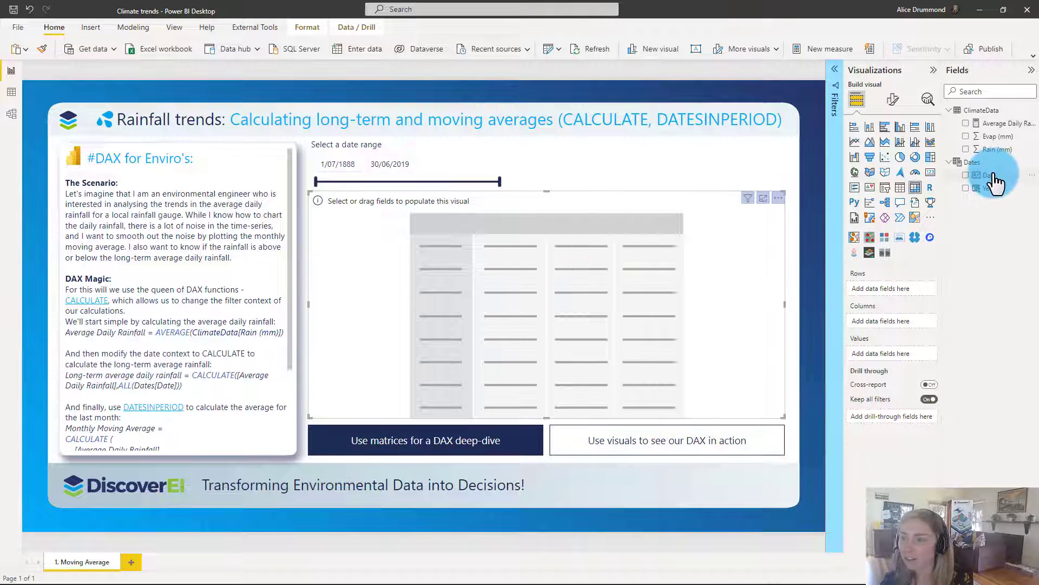
{"action": "left_click_drag", "start_coordinate": [990, 176], "coordinate": [891, 285]}
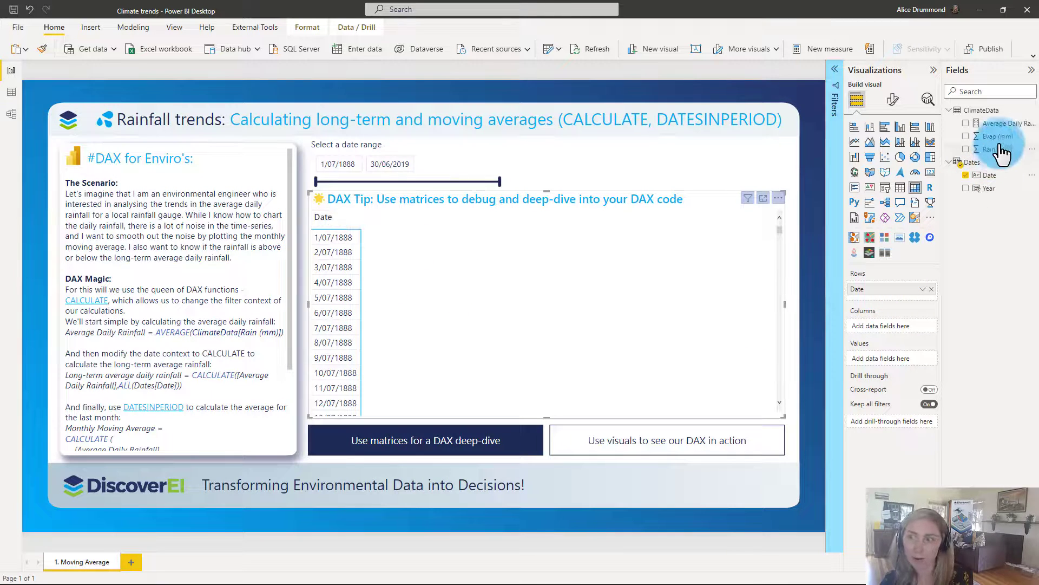
{"action": "left_click_drag", "start_coordinate": [998, 149], "coordinate": [895, 358]}
{"action": "left_click_drag", "start_coordinate": [902, 366], "coordinate": [900, 362]}
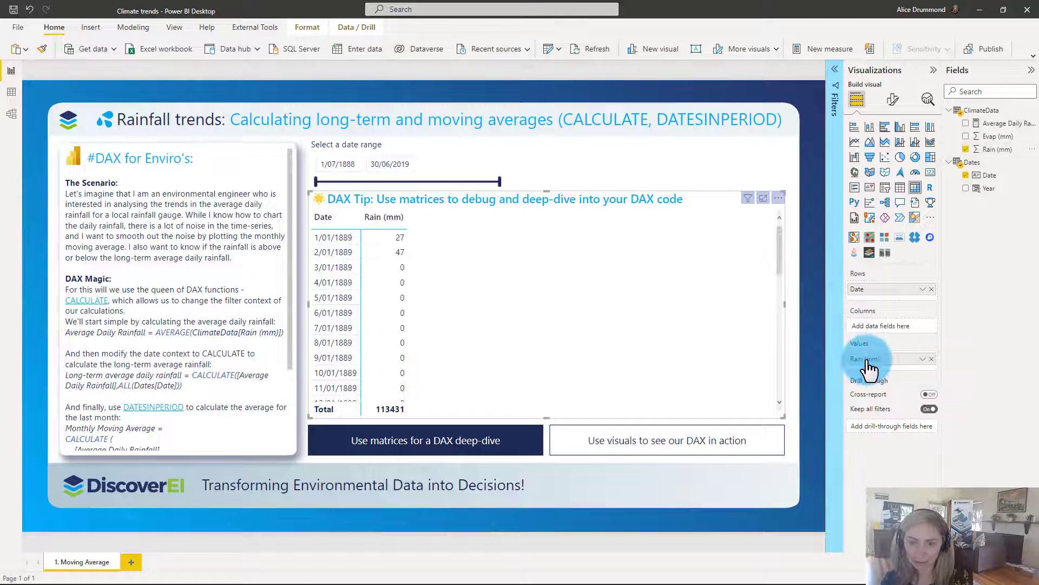
{"action": "left_click", "coordinate": [922, 359]}
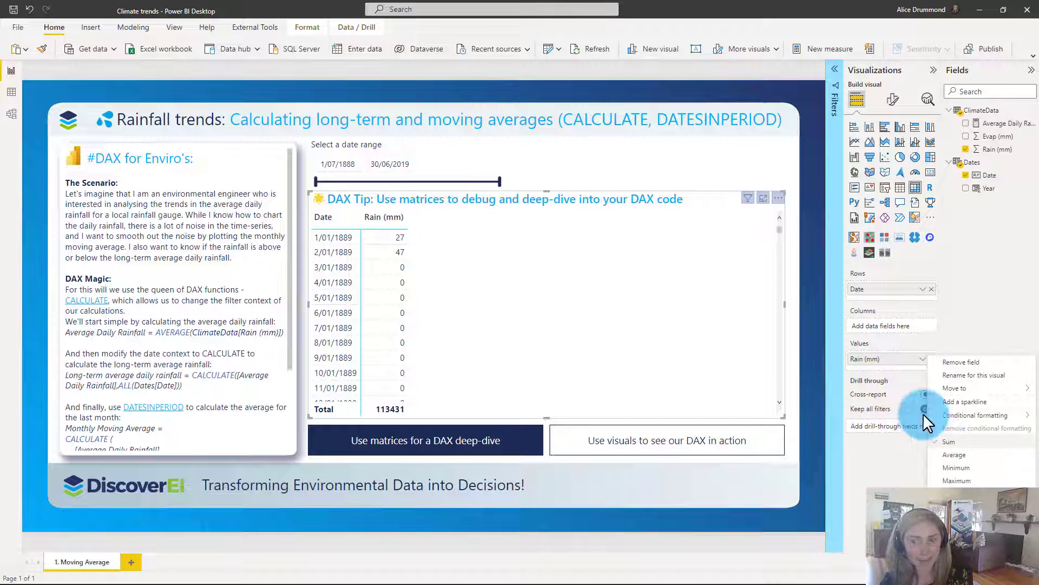
{"action": "left_click", "coordinate": [868, 342]}
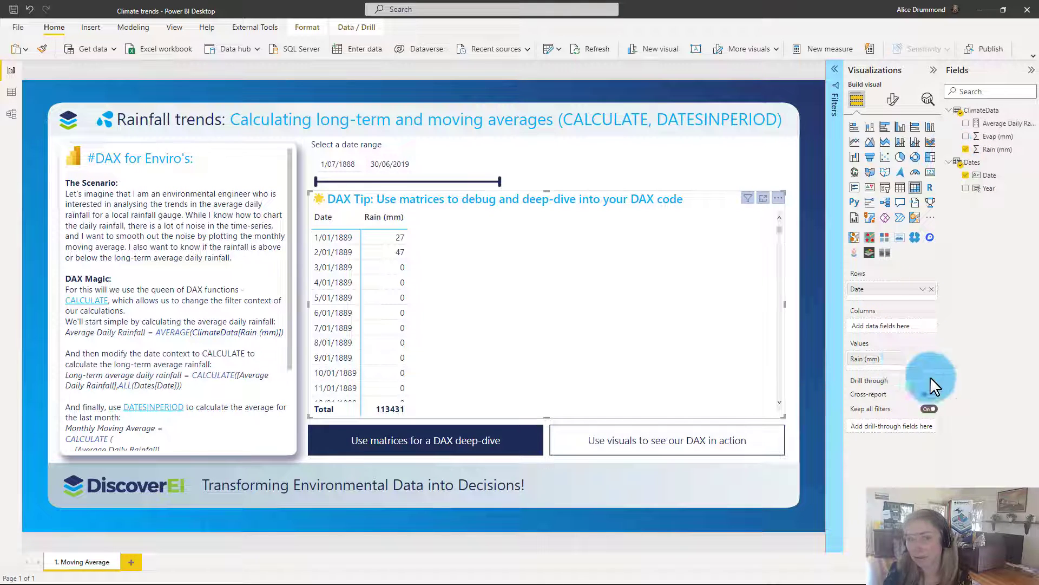
Add Average Daily Rainfall to the matrix values and place Year above Date in its rows.
{"action": "left_click_drag", "start_coordinate": [1008, 133], "coordinate": [876, 376]}
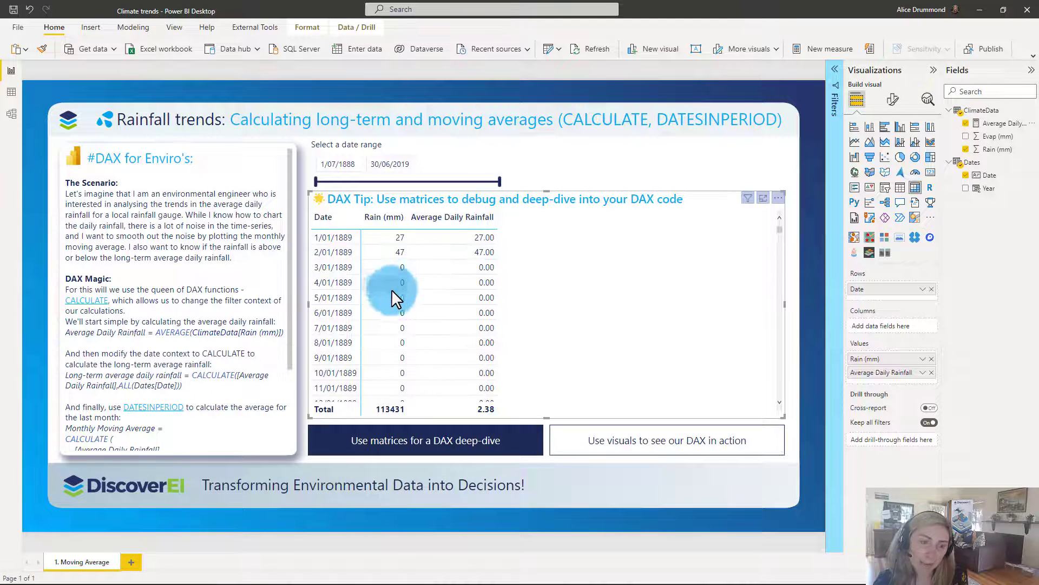
{"action": "scroll", "coordinate": [465, 342], "scroll_direction": "down", "scroll_amount": 4}
{"action": "scroll", "coordinate": [464, 346], "scroll_direction": "down", "scroll_amount": 3}
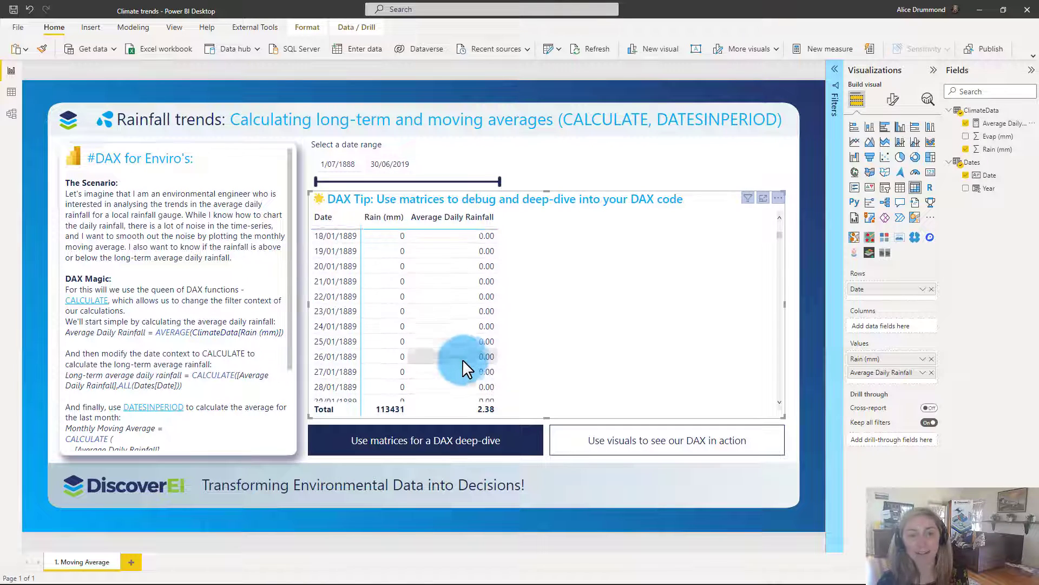
{"action": "scroll", "coordinate": [472, 352], "scroll_direction": "down", "scroll_amount": 15}
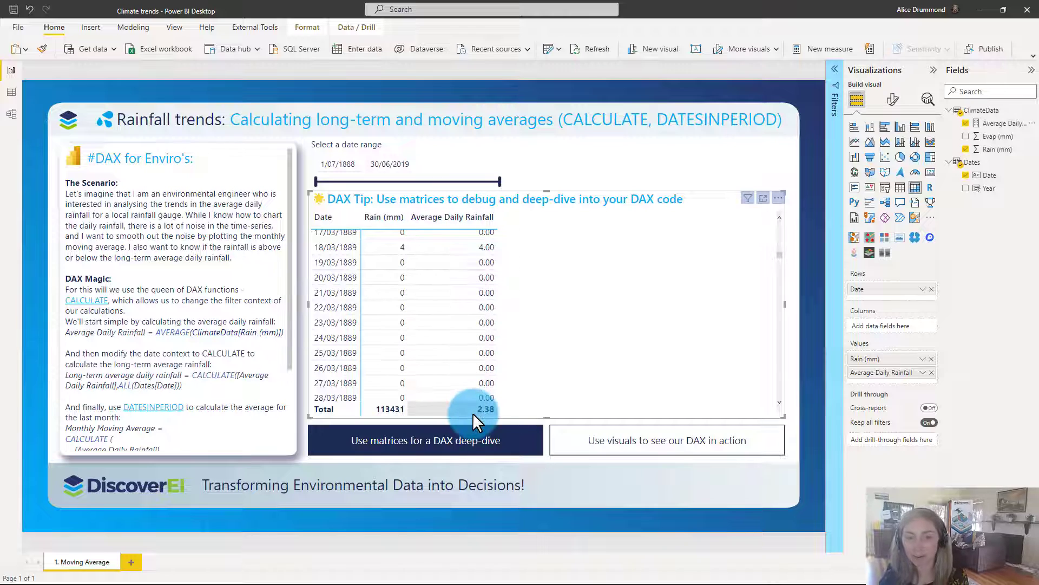
{"action": "left_click_drag", "start_coordinate": [985, 189], "coordinate": [893, 291]}
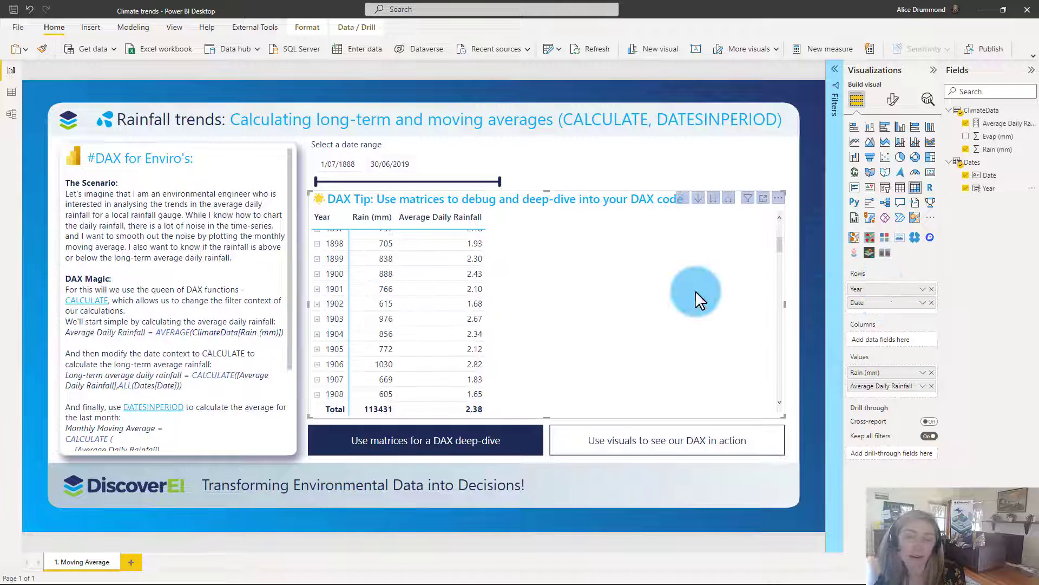
{"action": "scroll", "coordinate": [340, 319], "scroll_direction": "down", "scroll_amount": 20}
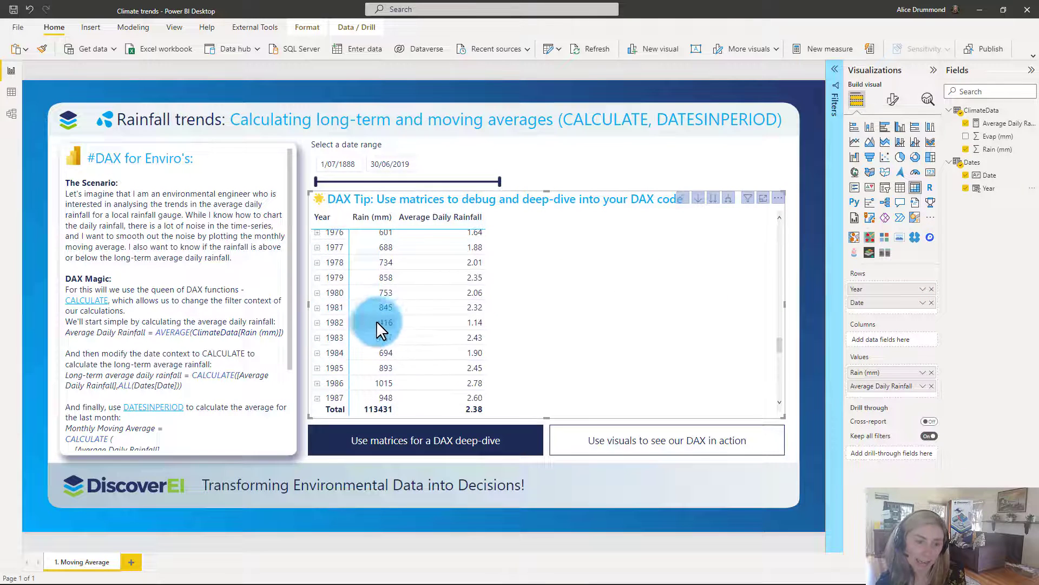
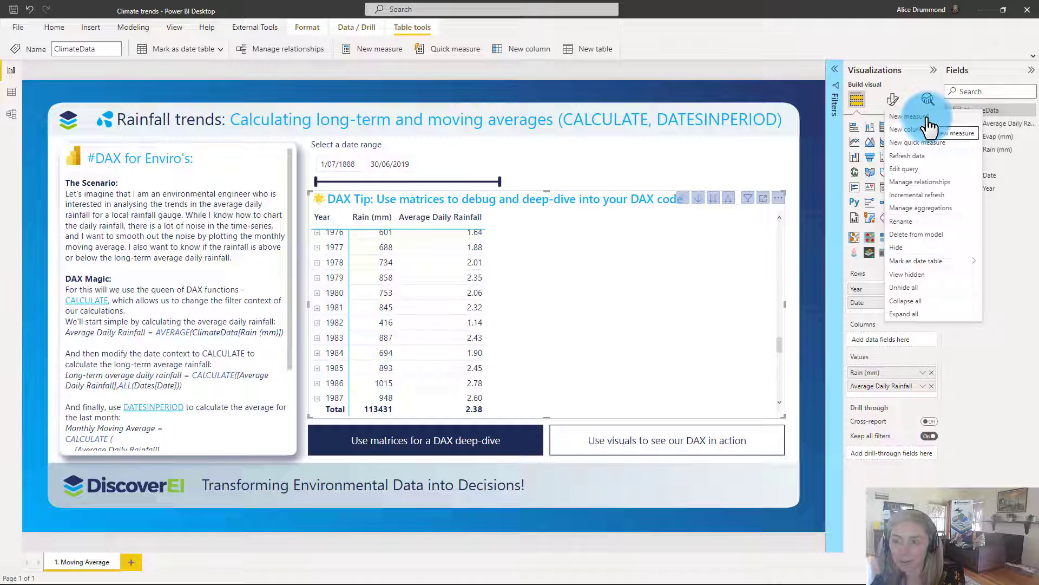
Create a measure in the ClimateData table: Long-term average daily rainfall = CALCULATE([Average Daily Rainfall],ALL(Dates)).
{"action": "left_click", "coordinate": [927, 122]}
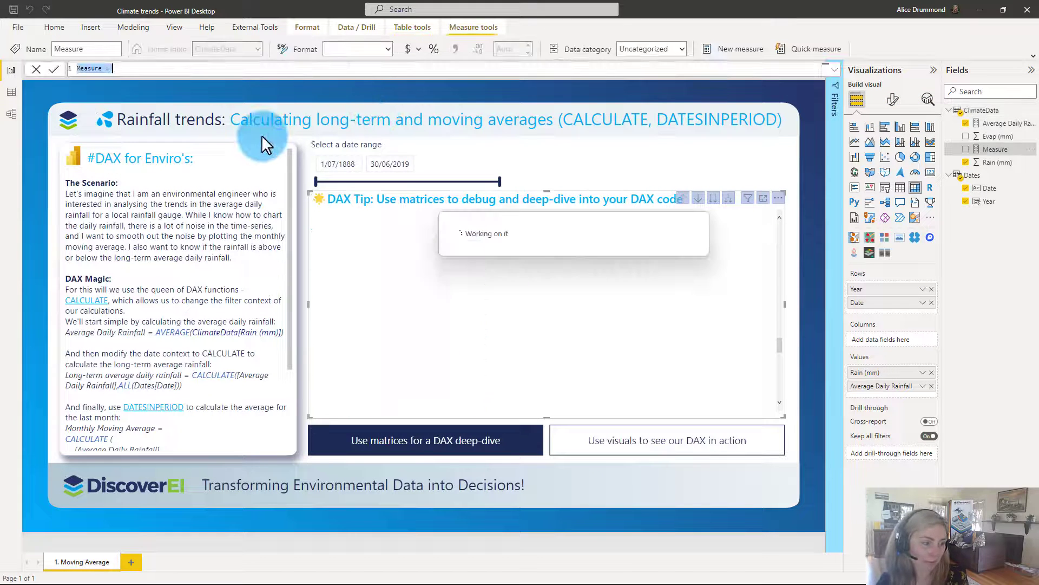
{"action": "type", "text": "Long-te"}
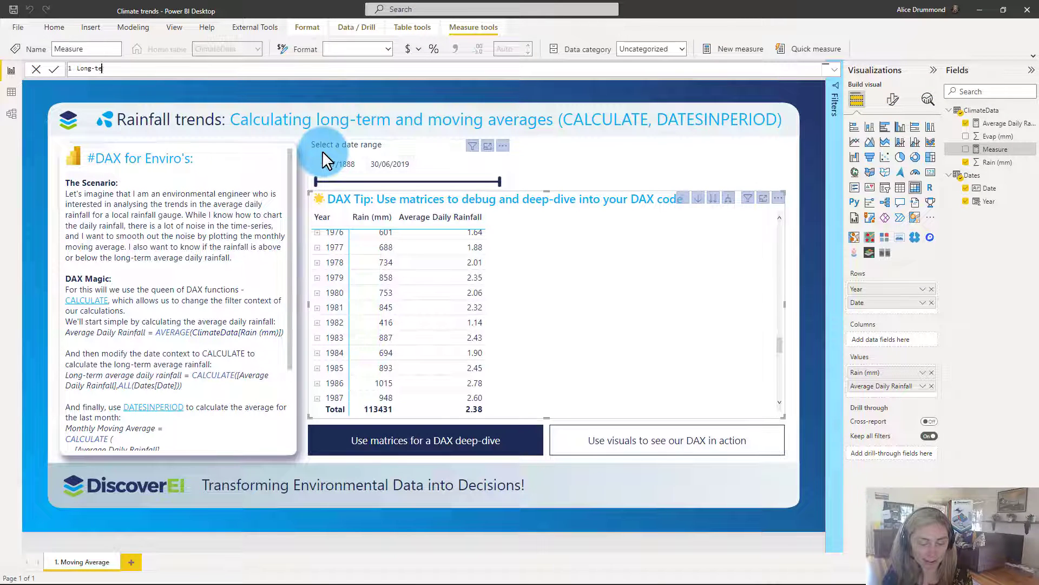
{"action": "type", "text": "rm ave"}
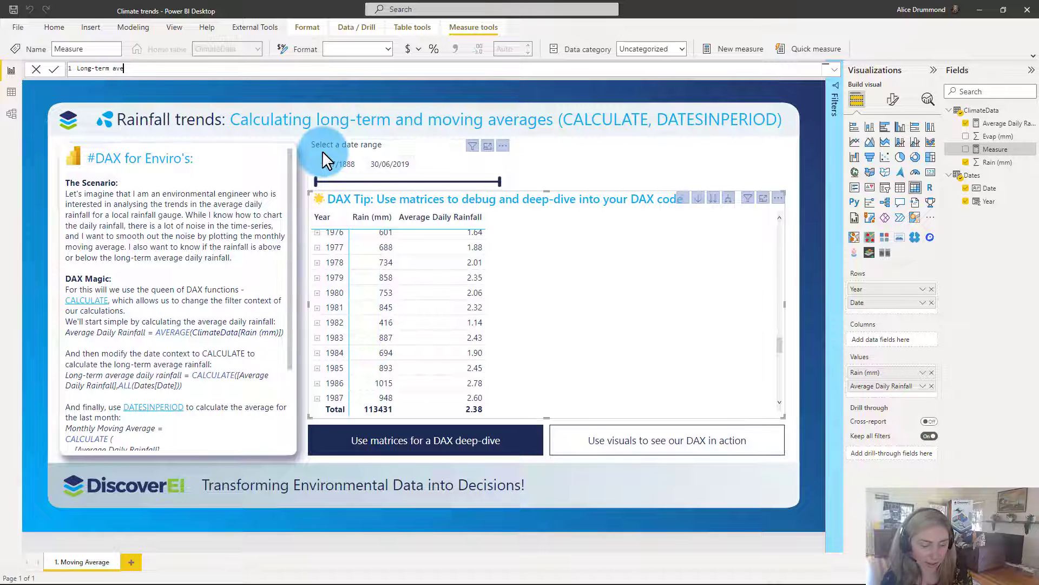
{"action": "type", "text": "rage daily rainfall = "}
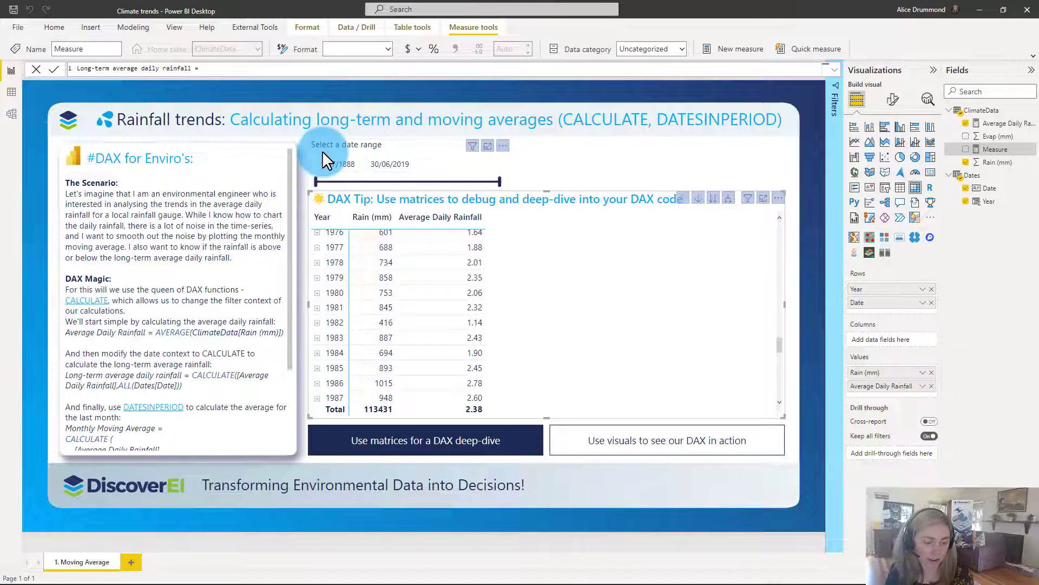
{"action": "type", "text": "CALCULATE("}
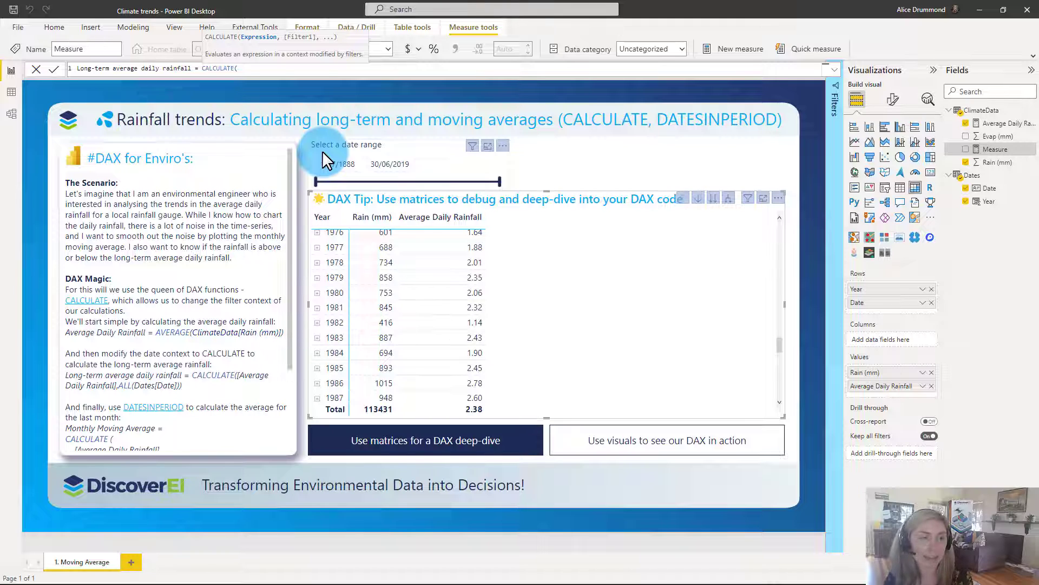
{"action": "type", "text": "av"}
{"action": "key", "text": "Up"}
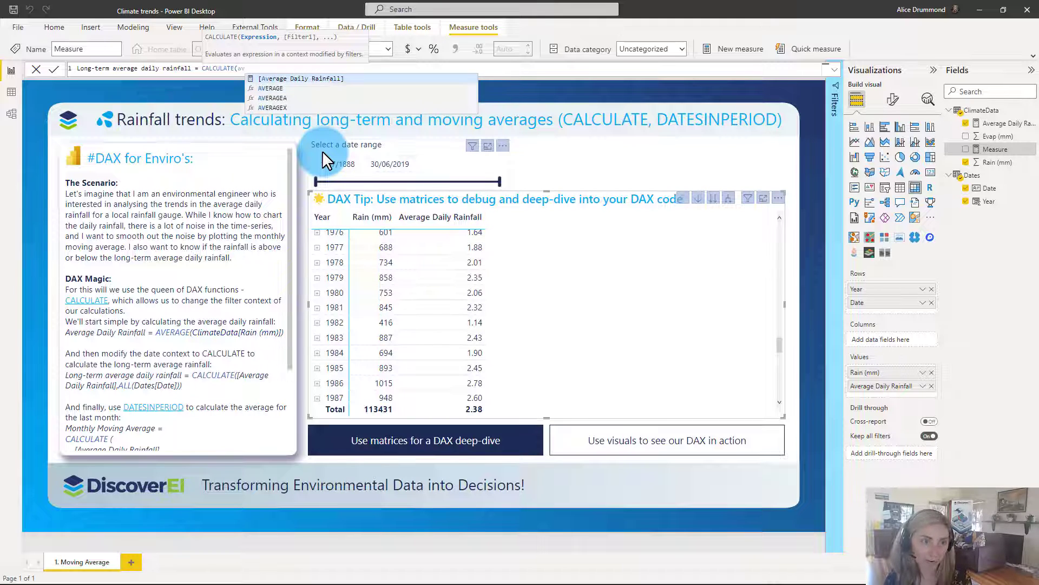
{"action": "key", "text": "Tab"}
{"action": "type", "text": ","}
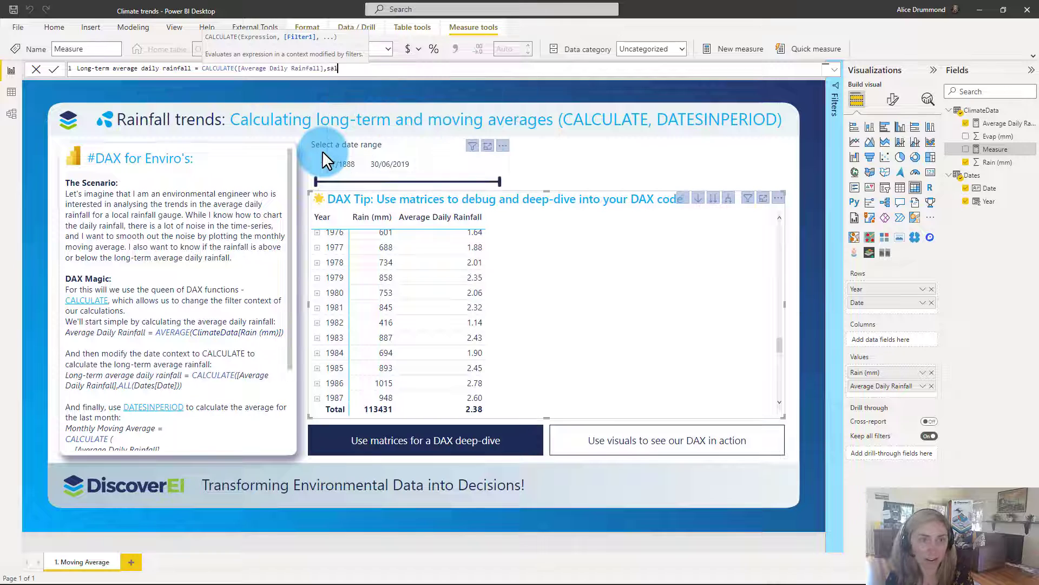
{"action": "type", "text": "ALL("}
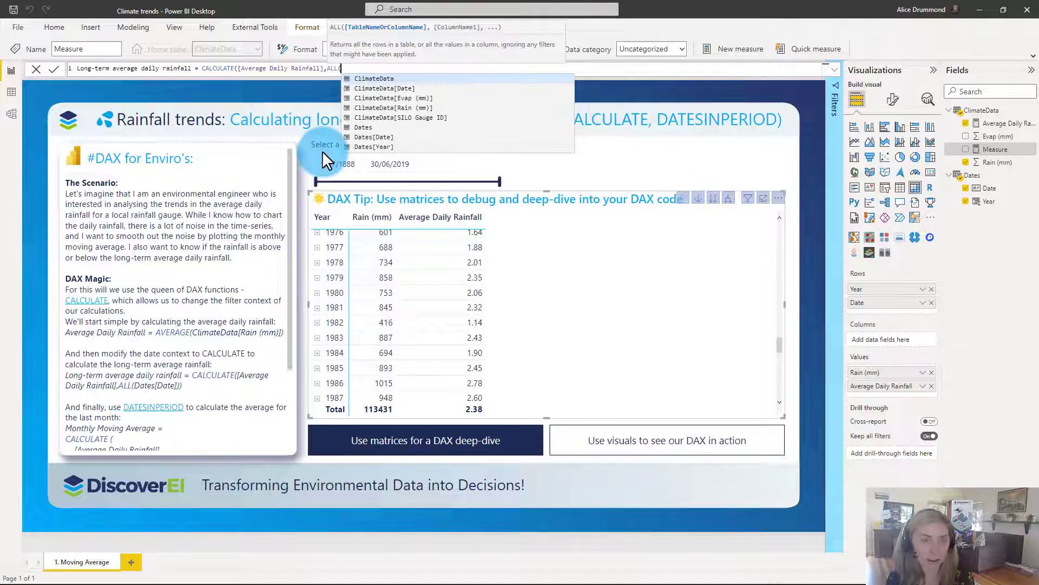
{"action": "type", "text": "Dates"}
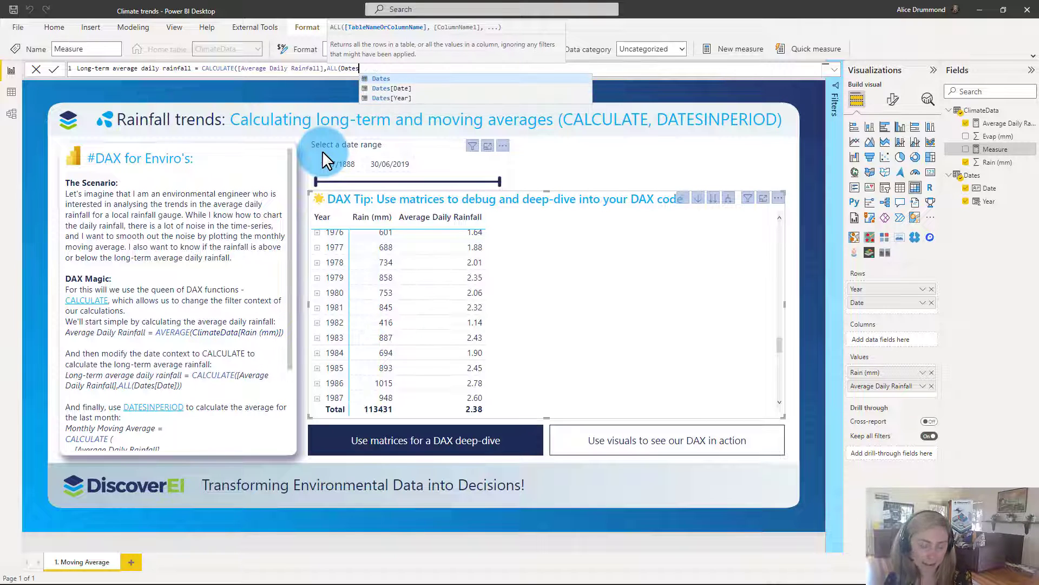
{"action": "type", "text": "))"}
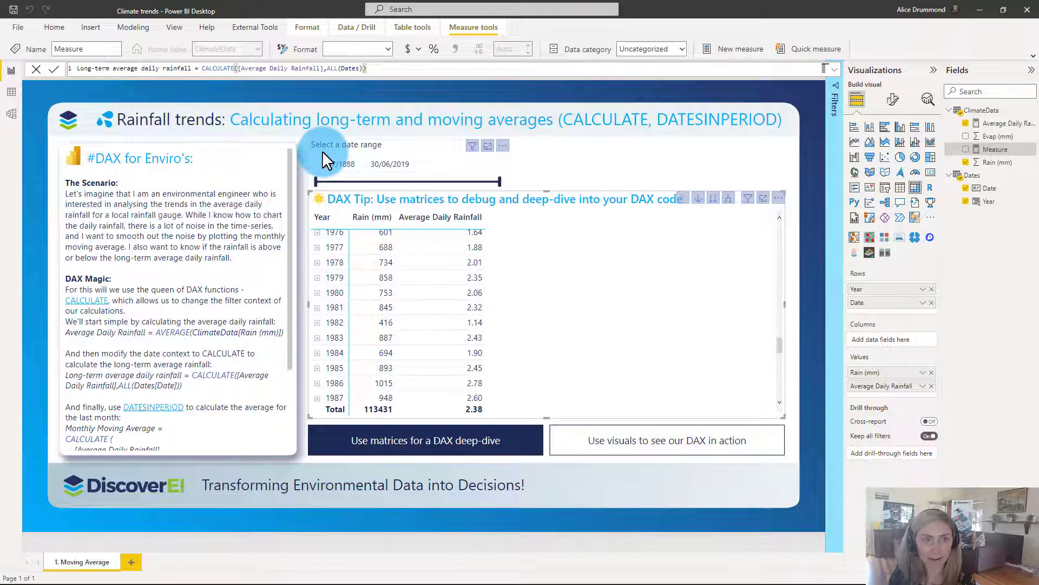
{"action": "key", "text": "Return"}
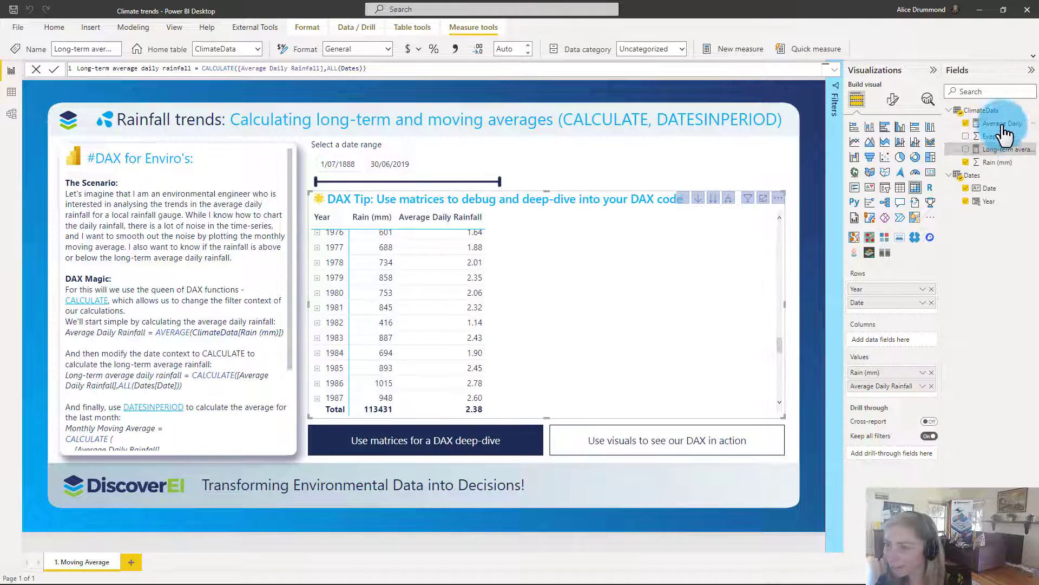
Add Long-term average daily rainfall to the matrix values and expand the year 1938 into its daily rows.
{"action": "left_click_drag", "start_coordinate": [996, 150], "coordinate": [918, 390]}
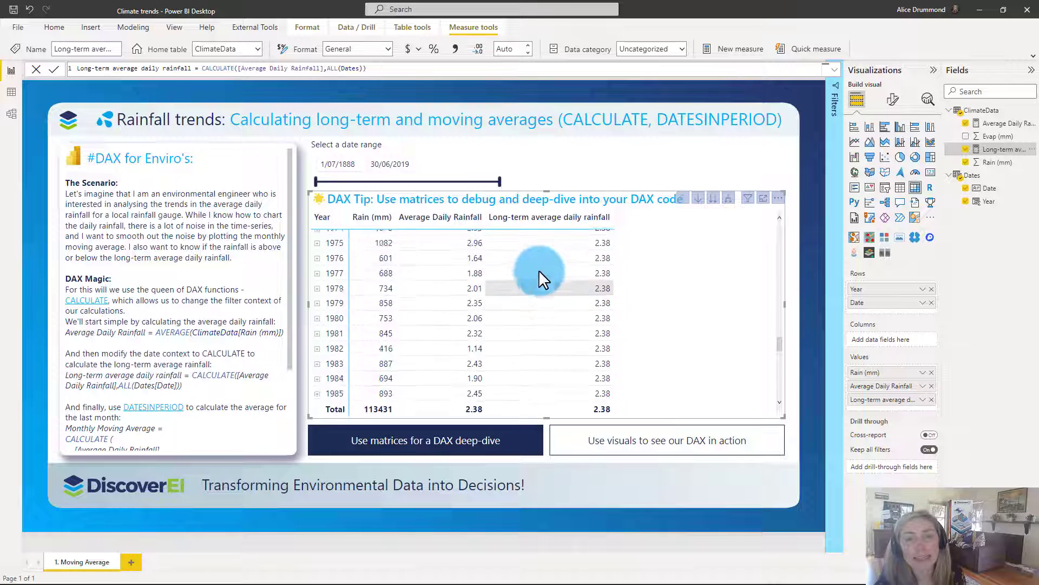
{"action": "scroll", "coordinate": [528, 276], "scroll_direction": "up", "scroll_amount": 10}
{"action": "left_click", "coordinate": [318, 254]}
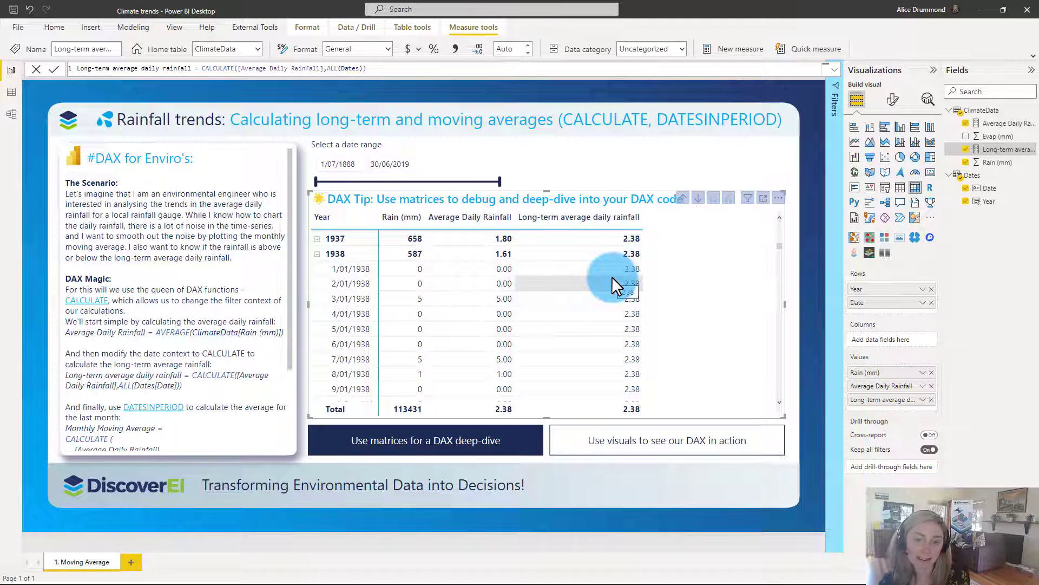
{"action": "left_click", "coordinate": [341, 69]}
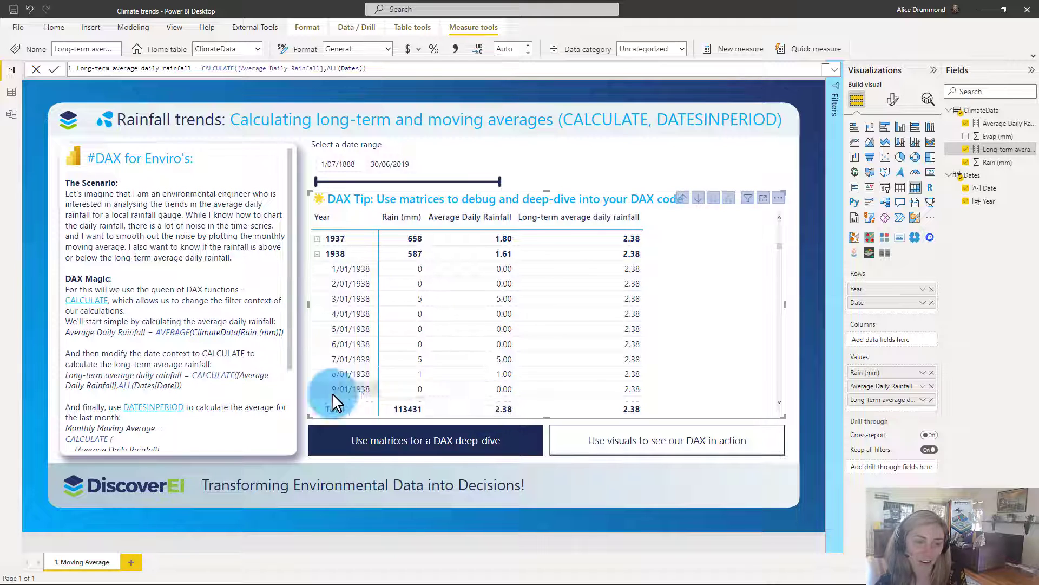
Switch the report to the line chart and replace Rain (mm) on its y-axis with Long-term average daily rainfall.
{"action": "left_click", "coordinate": [610, 453]}
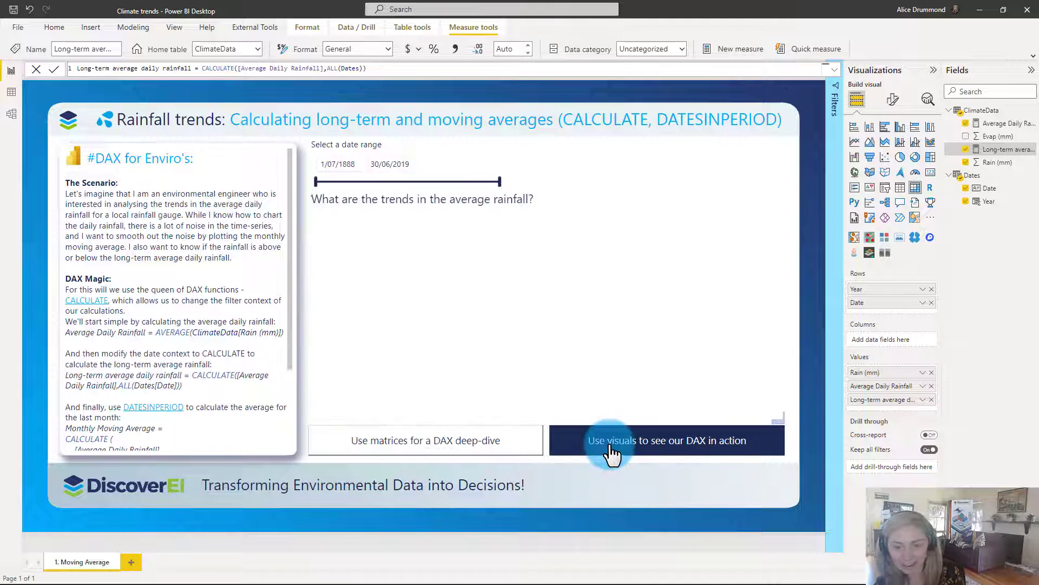
{"action": "left_click", "coordinate": [632, 216]}
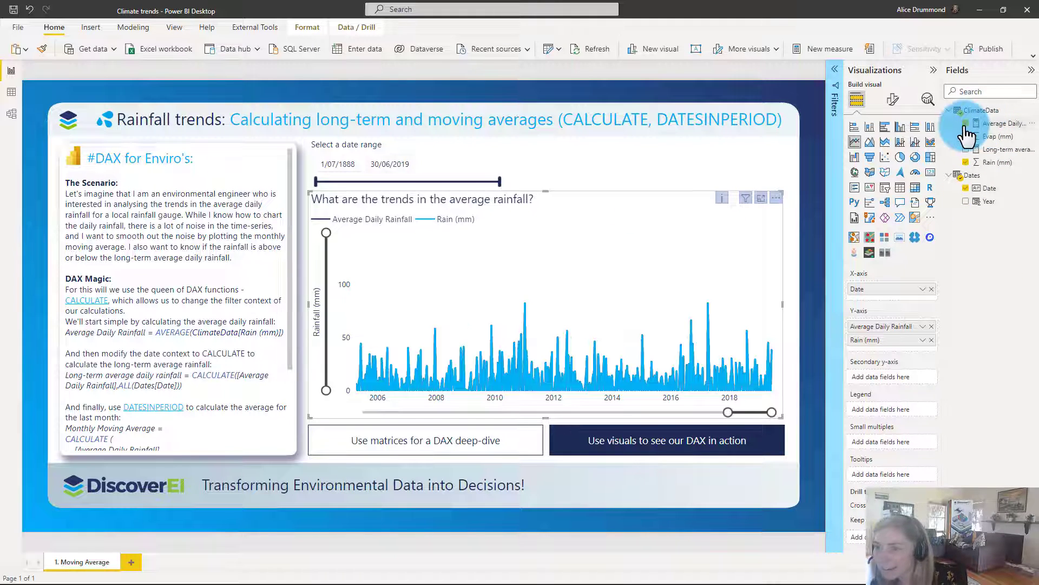
{"action": "left_click_drag", "start_coordinate": [1003, 150], "coordinate": [955, 356]}
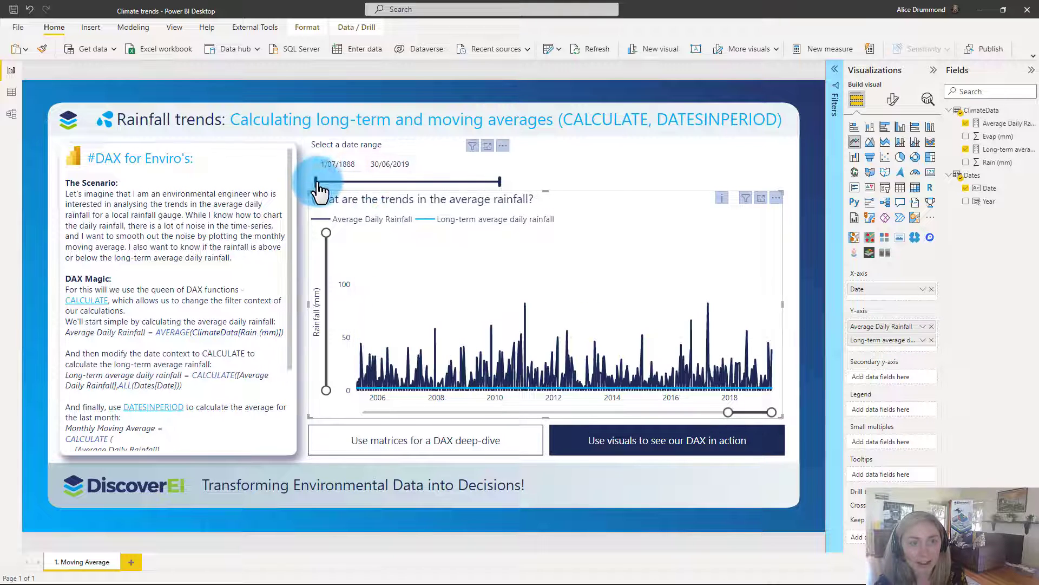
Restrict the date range to start on 2/07/2014 and zoom the line chart's rainfall axis to about 0–13 mm.
{"action": "left_click_drag", "start_coordinate": [315, 182], "coordinate": [496, 182]}
{"action": "left_click_drag", "start_coordinate": [326, 233], "coordinate": [338, 368]}
{"action": "left_click", "coordinate": [505, 371]}
{"action": "mouse_move", "coordinate": [509, 370]}
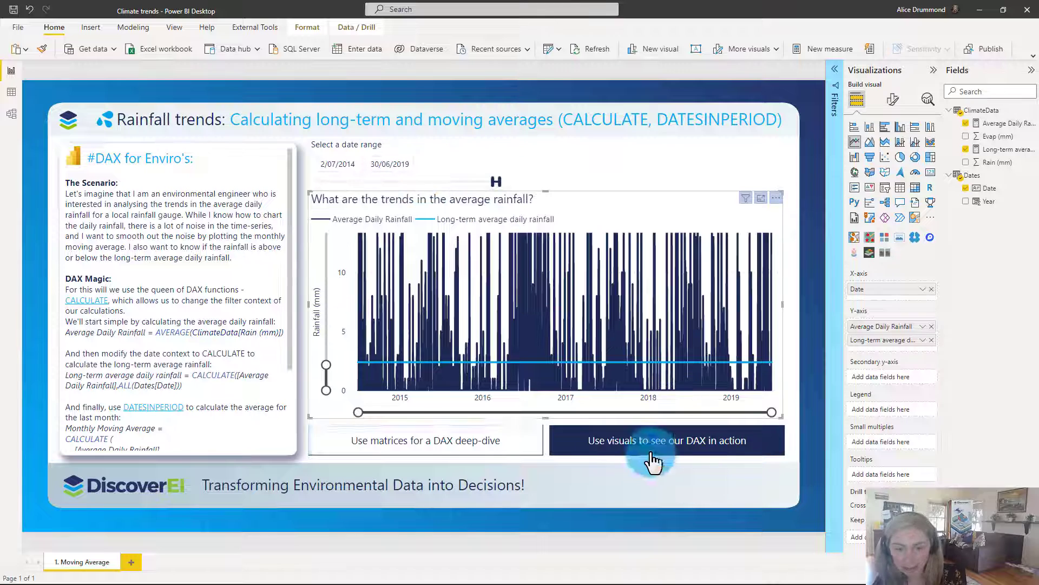
{"action": "mouse_move", "coordinate": [567, 360]}
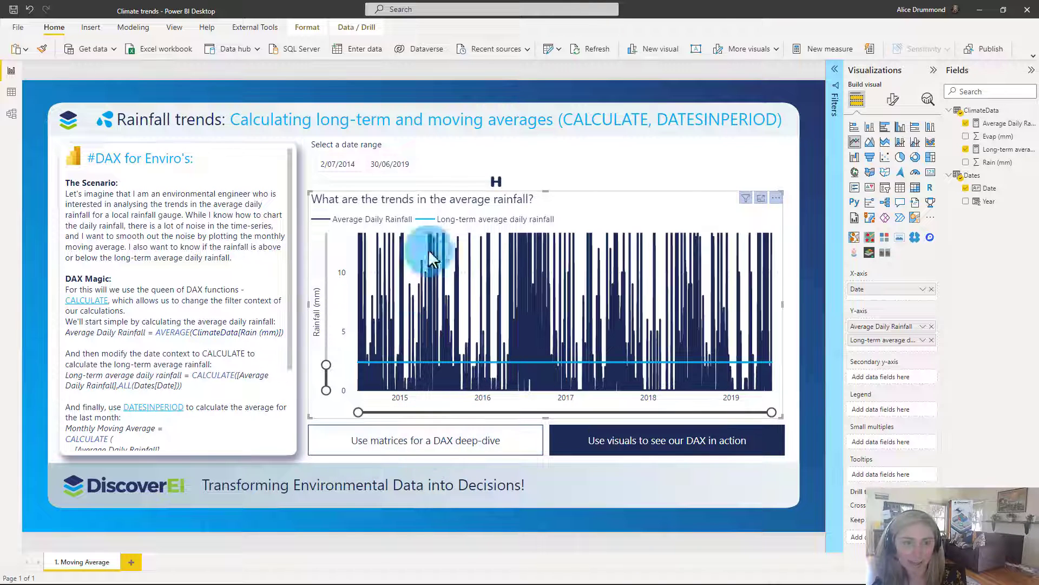
Switch the report back to the matrix deep-dive and copy the whole formula of the Long-term average daily rainfall measure.
{"action": "left_click", "coordinate": [441, 447]}
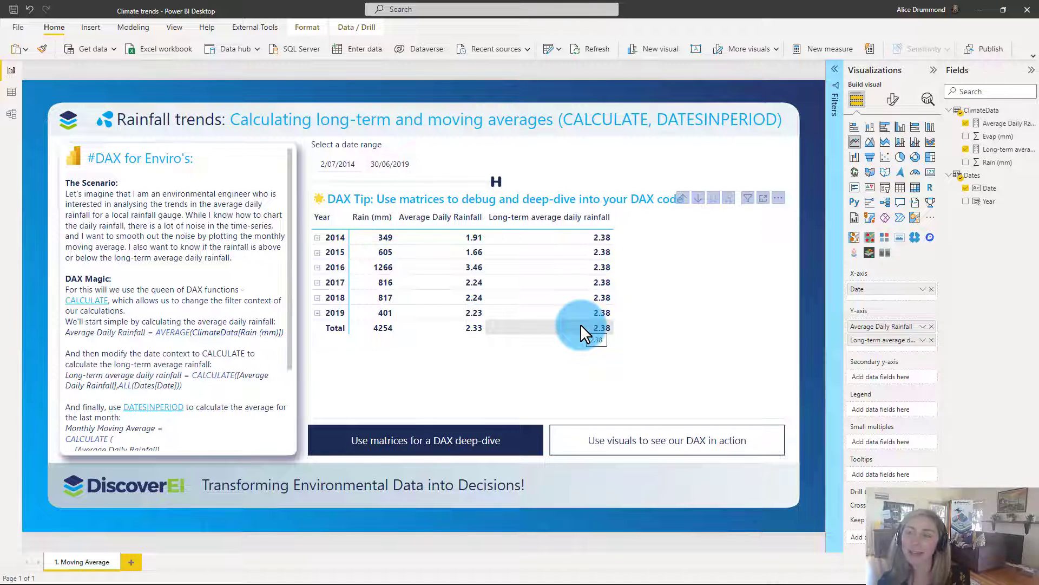
{"action": "left_click", "coordinate": [1002, 150]}
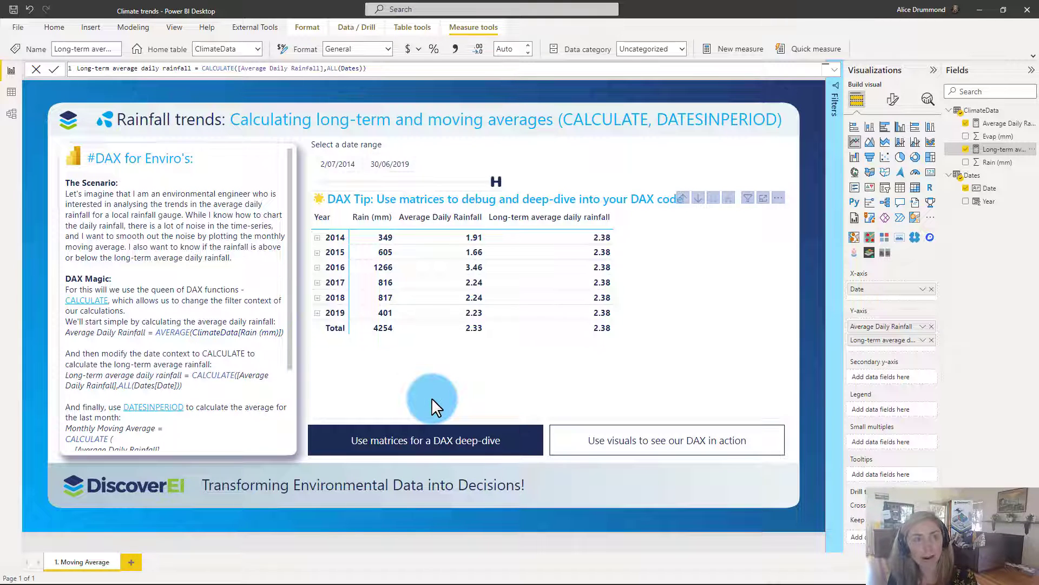
{"action": "left_click", "coordinate": [401, 68]}
{"action": "key", "text": "ctrl+a"}
{"action": "key", "text": "ctrl+c"}
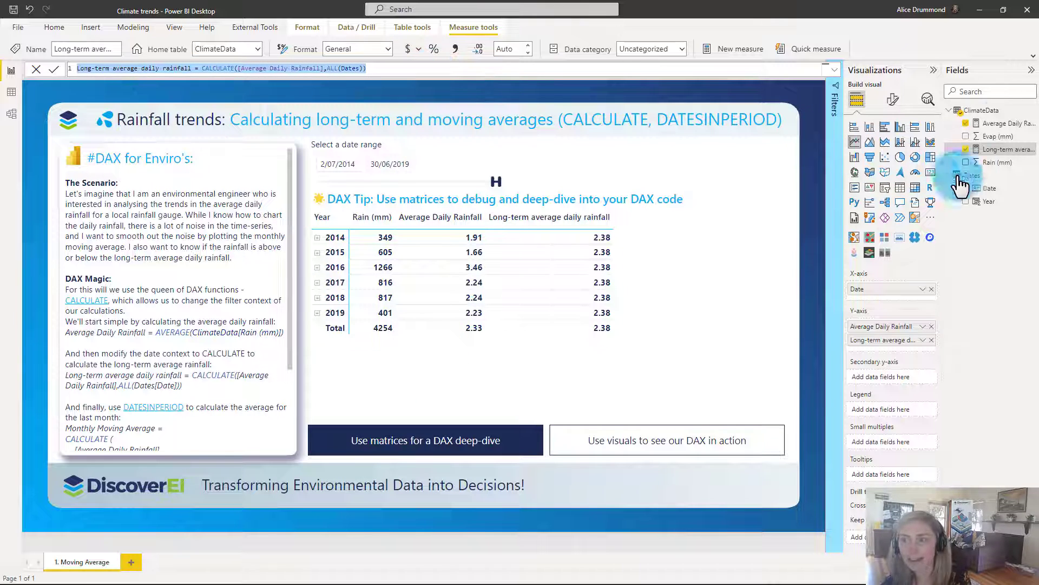
Create a ClimateData measure from the copied formula, named Long-term average daily rainfall (for current selection), with ALLSELECTED(Dates) as the CALCULATE filter.
{"action": "right_click", "coordinate": [987, 118]}
{"action": "left_click", "coordinate": [931, 136]}
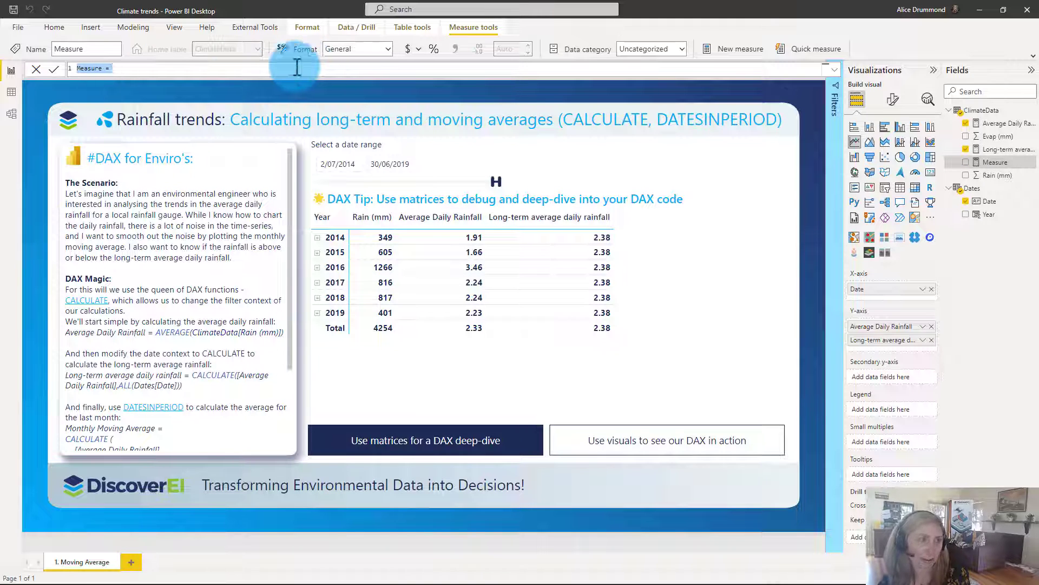
{"action": "key", "text": "ctrl+v"}
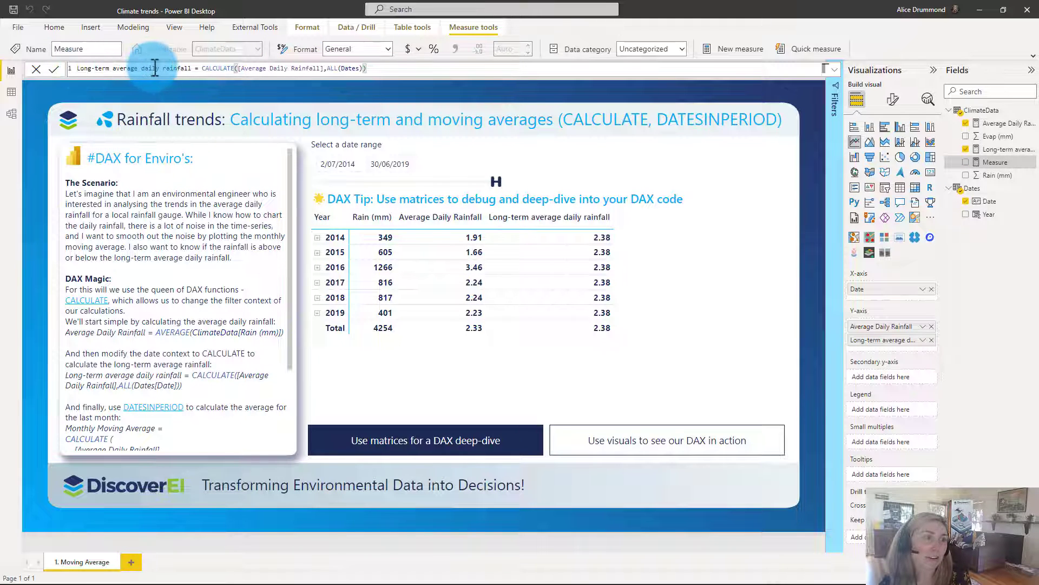
{"action": "left_click", "coordinate": [190, 68]}
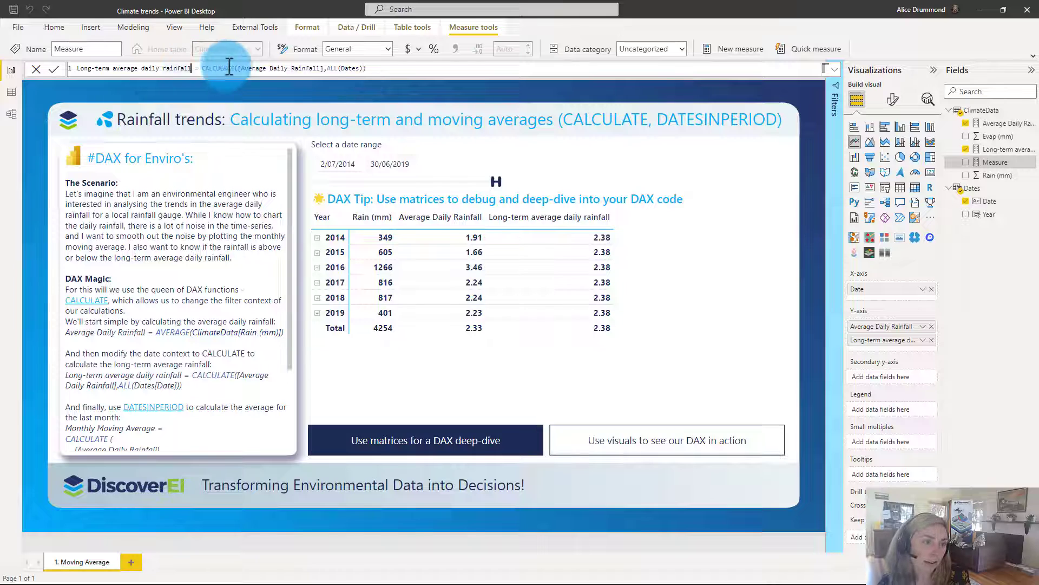
{"action": "type", "text": "(for cur"}
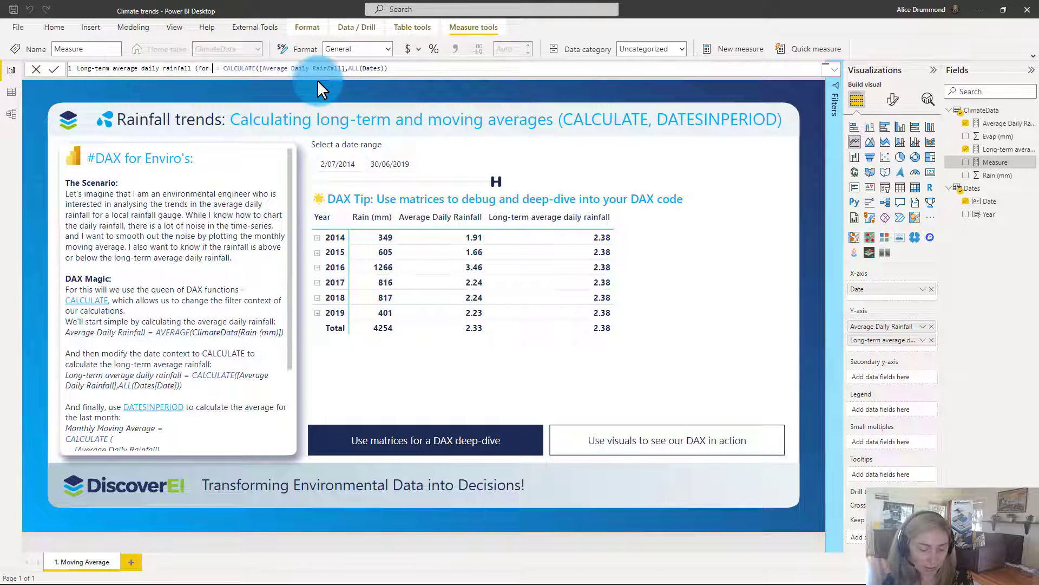
{"action": "type", "text": "rent selection)"}
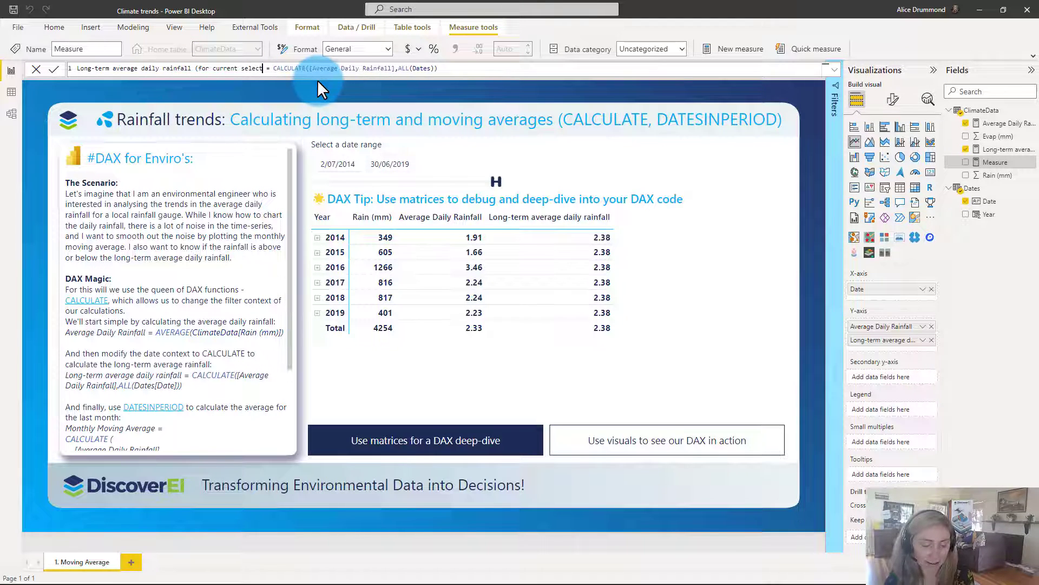
{"action": "left_click", "coordinate": [465, 69]}
{"action": "left_click_drag", "start_coordinate": [465, 68], "coordinate": [412, 68]}
{"action": "type", "text": "Al"}
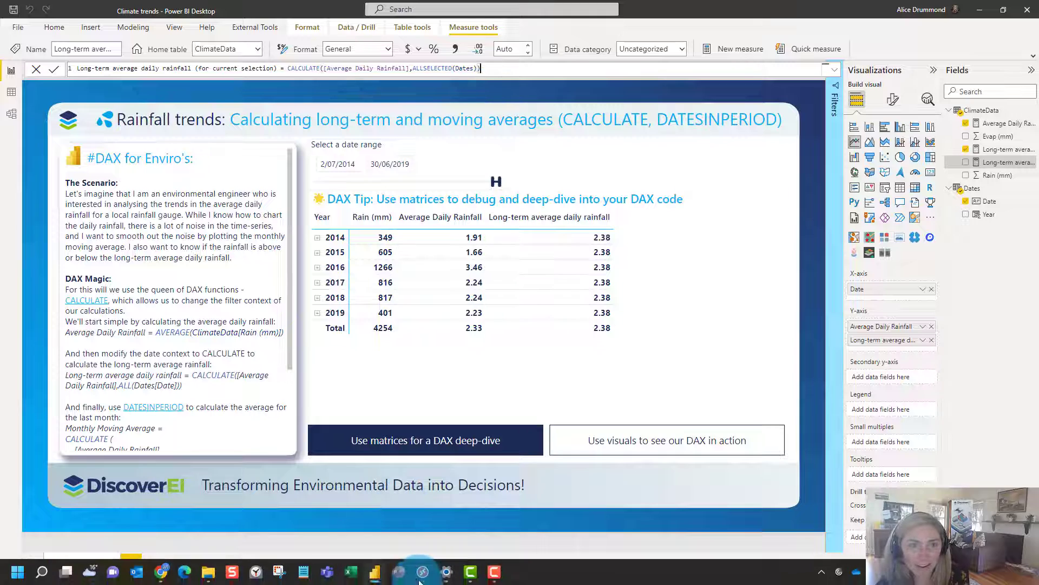
Look up the ALLSELECTED function in the DAX reference on Microsoft Learn in Chrome and return to Power BI Desktop.
{"action": "left_click", "coordinate": [161, 572]}
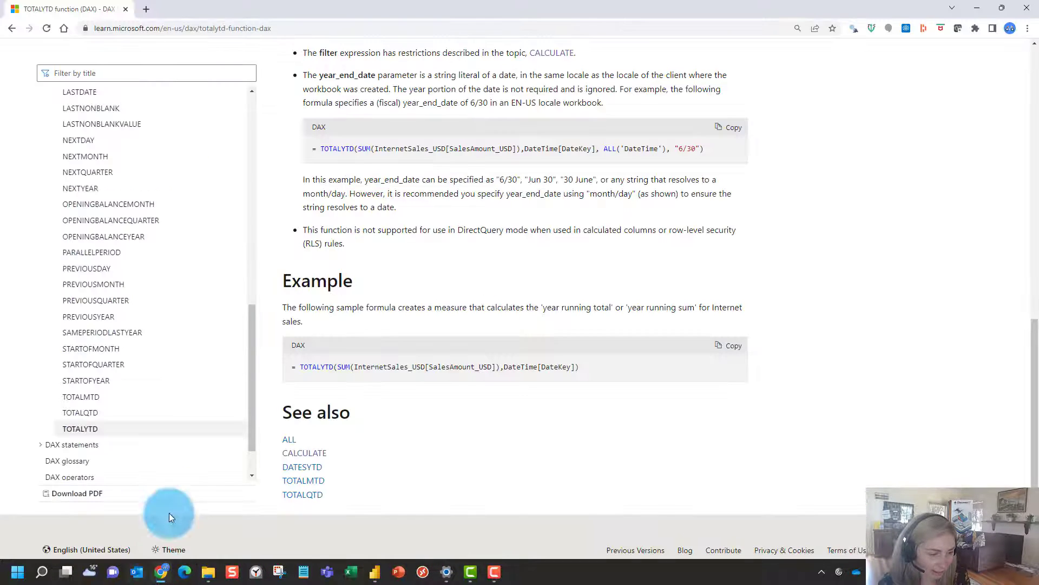
{"action": "left_click", "coordinate": [114, 74]}
{"action": "type", "text": "all"}
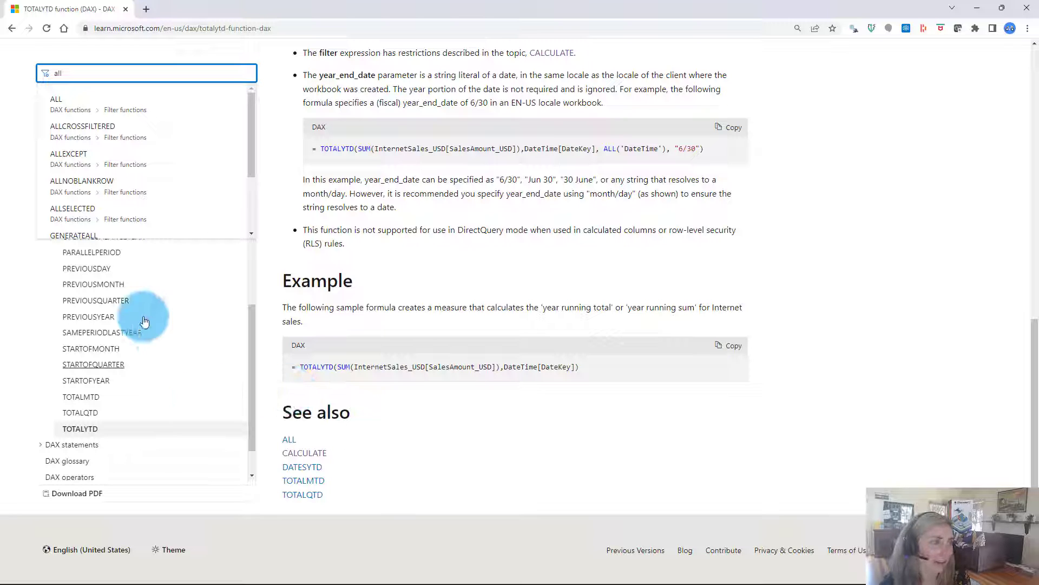
{"action": "left_click", "coordinate": [102, 215]}
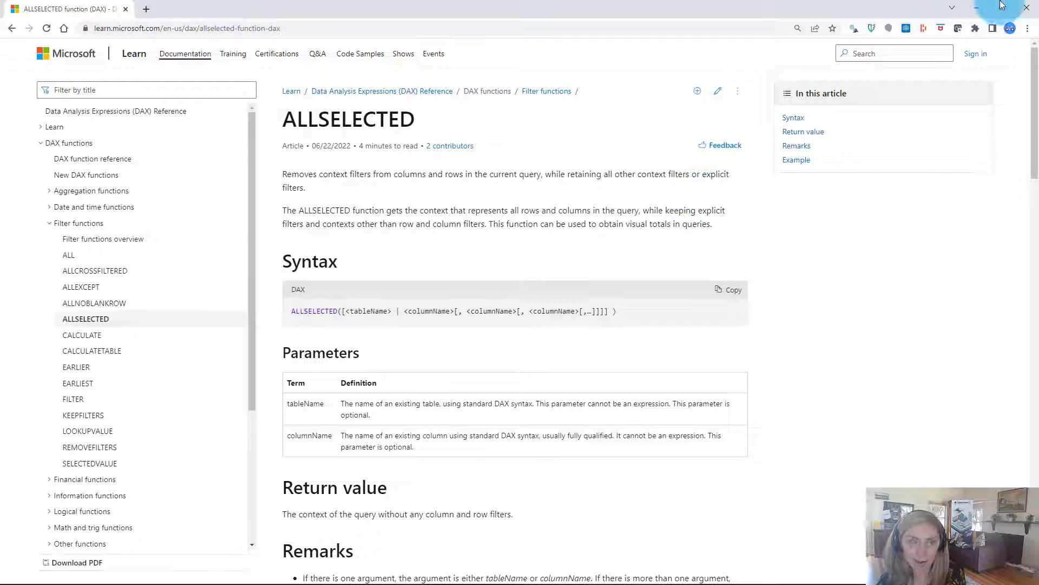
{"action": "left_click", "coordinate": [977, 9]}
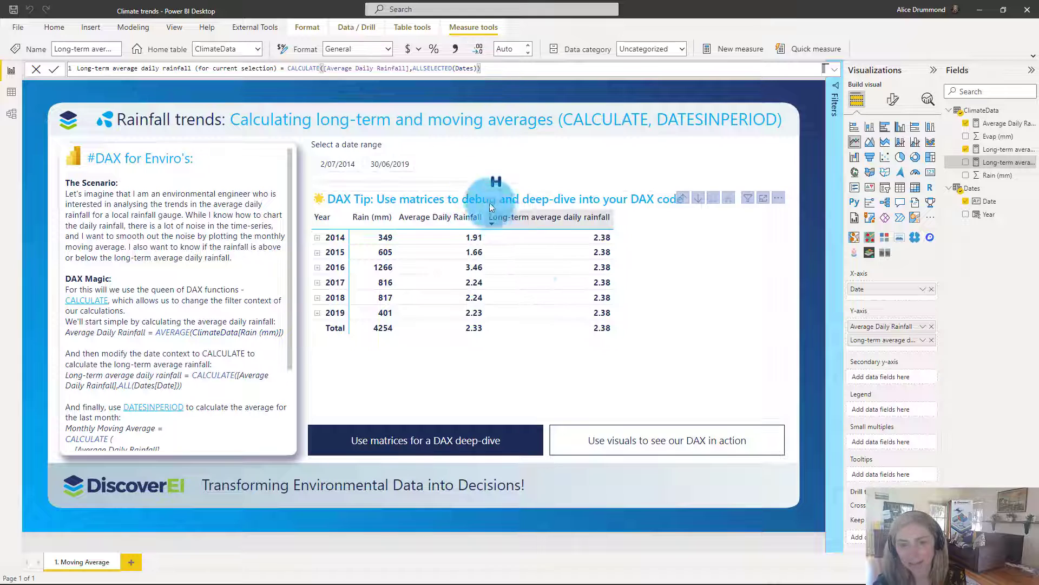
Add Long-term average daily rainfall (for current selection) to the matrix values and bring its column into view.
{"action": "left_click", "coordinate": [592, 335]}
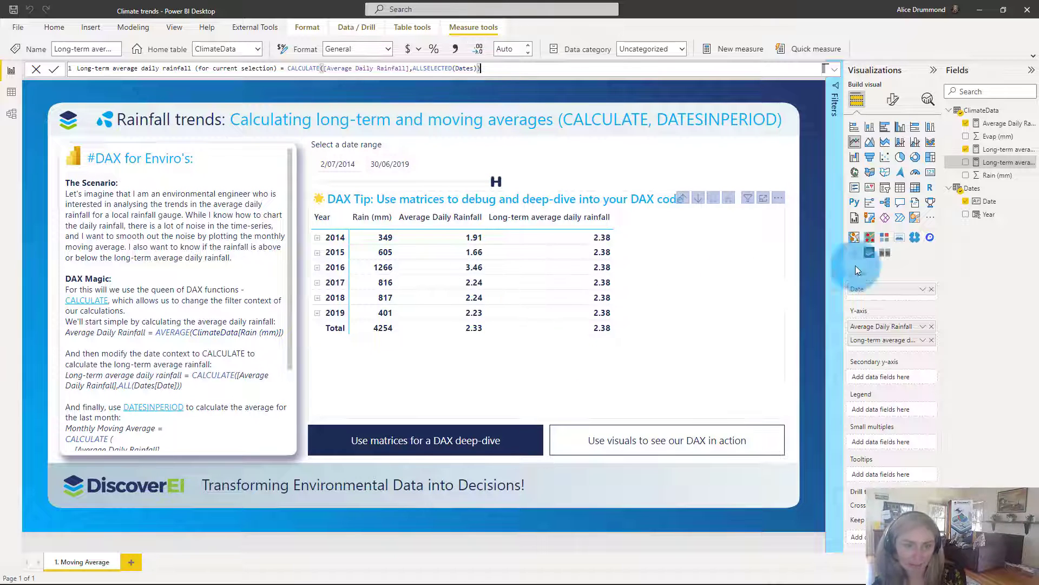
{"action": "left_click_drag", "start_coordinate": [1010, 162], "coordinate": [892, 403]}
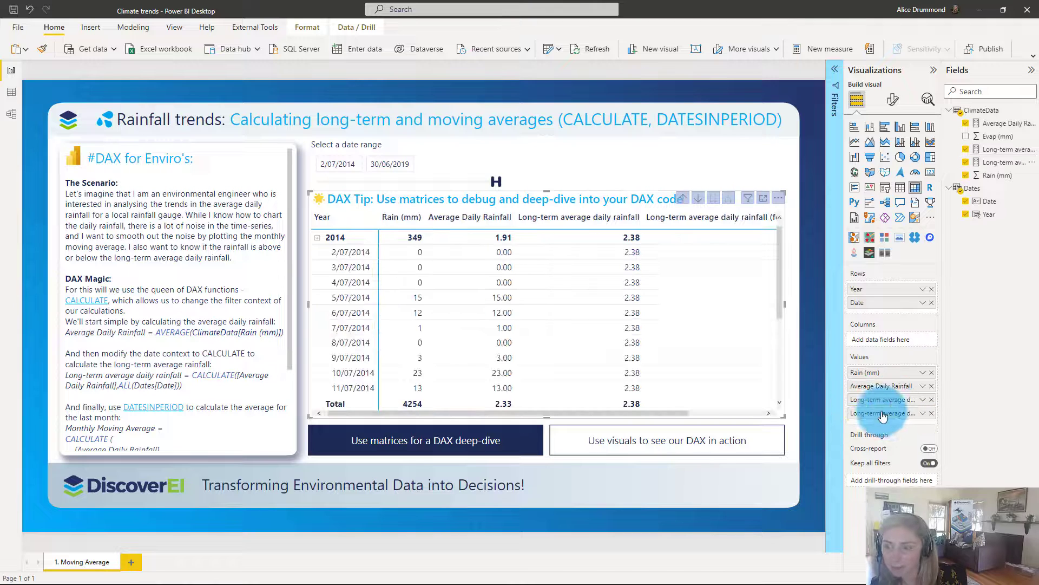
{"action": "left_click_drag", "start_coordinate": [604, 417], "coordinate": [735, 405]}
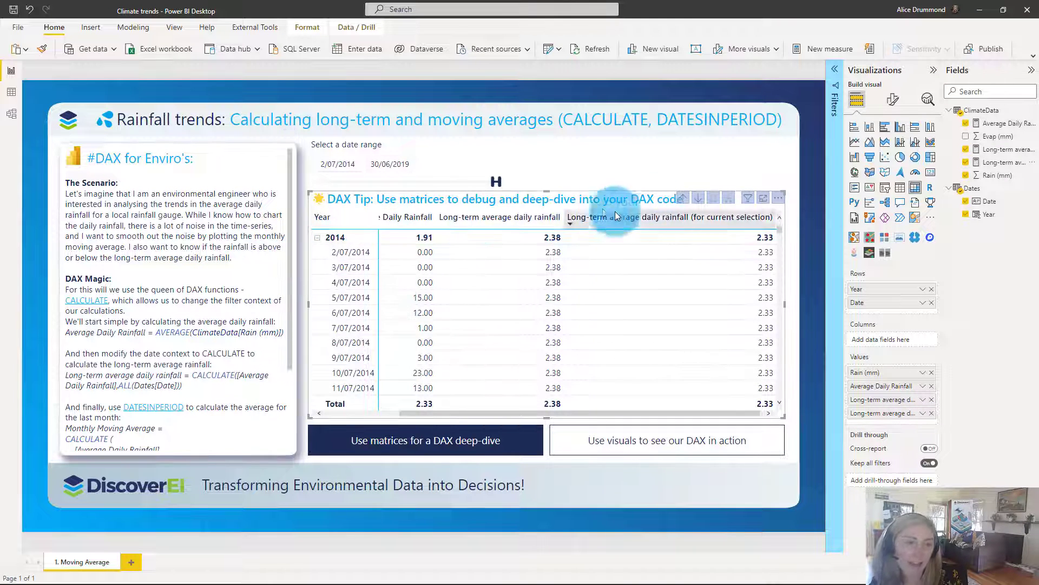
Drill the matrix up to year level and switch the report to the visuals view, with the DATESINPERIOD explanation text in view.
{"action": "left_click", "coordinate": [682, 198]}
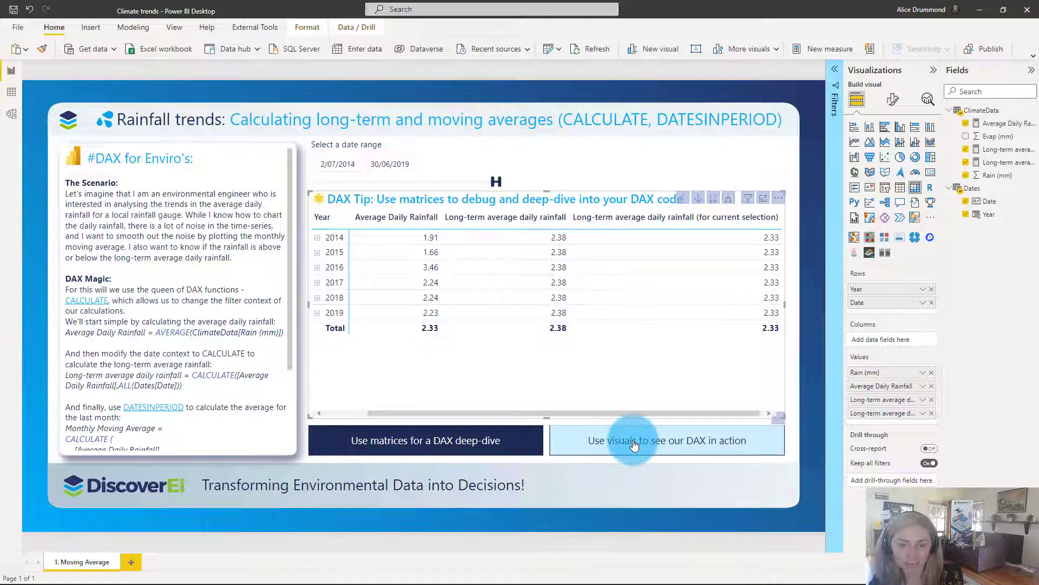
{"action": "left_click", "coordinate": [618, 446], "text": "ctrl"}
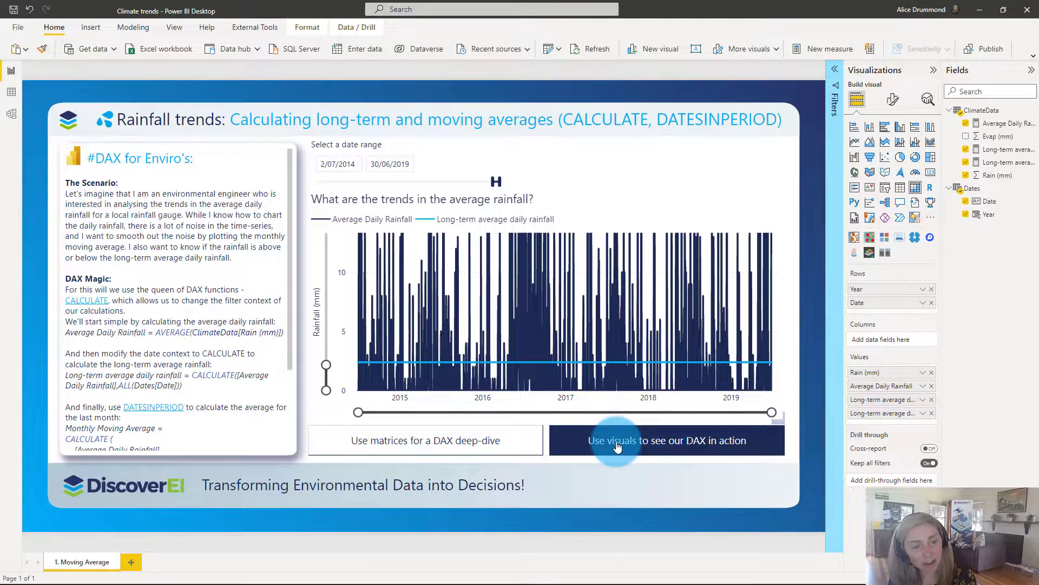
{"action": "scroll", "coordinate": [165, 367], "scroll_direction": "down", "scroll_amount": 3}
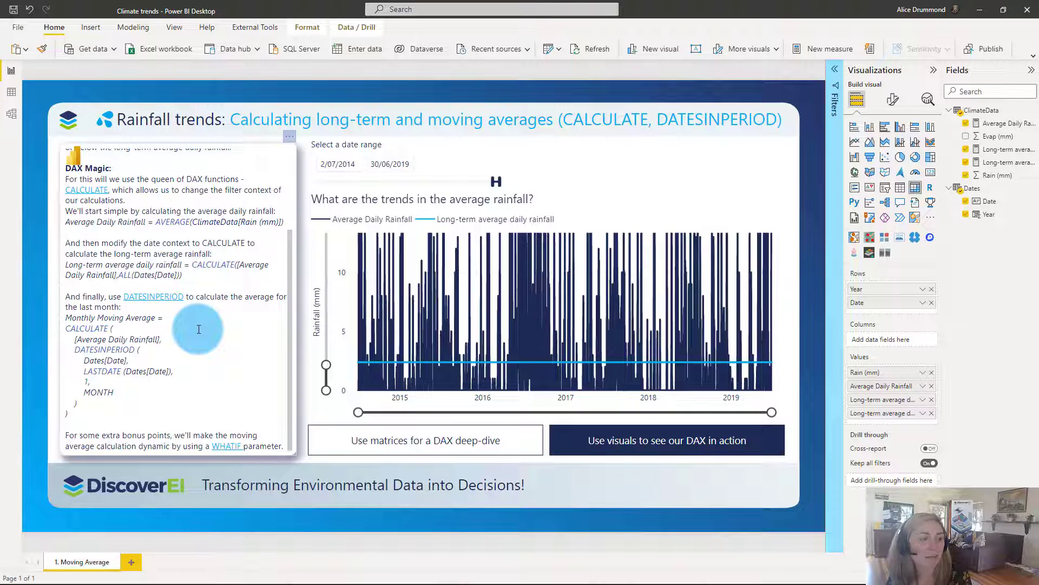
Create a new measure in the ClimateData table named Monthly moving average.
{"action": "left_click", "coordinate": [978, 111]}
{"action": "right_click", "coordinate": [975, 108]}
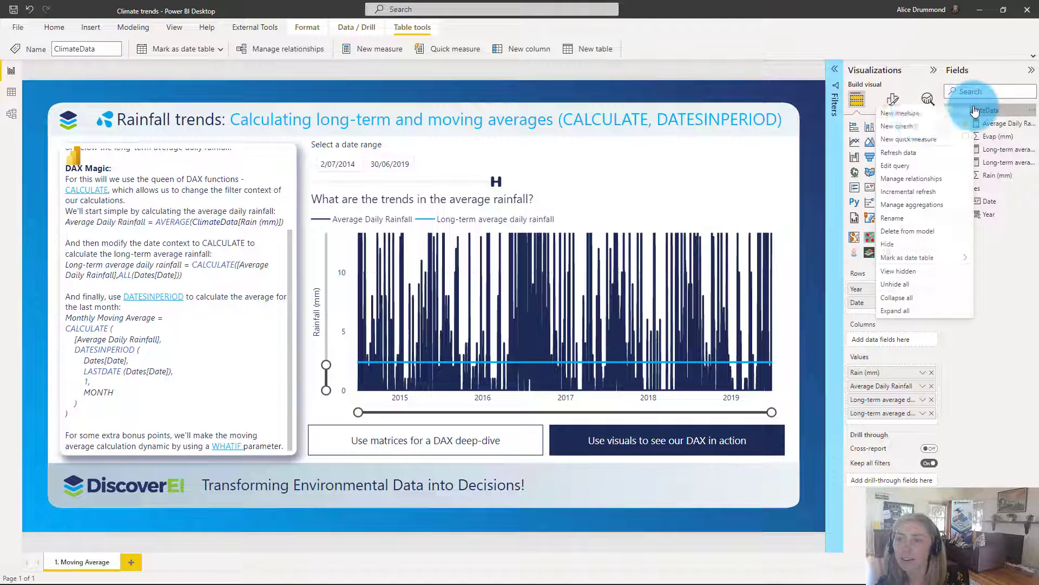
{"action": "left_click", "coordinate": [917, 116]}
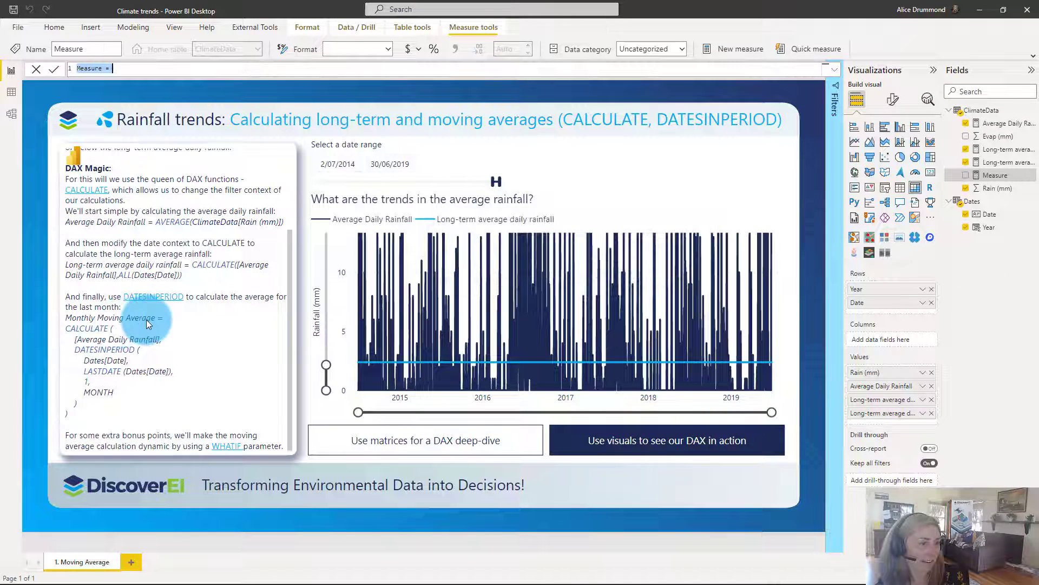
{"action": "type", "text": "Monthly "}
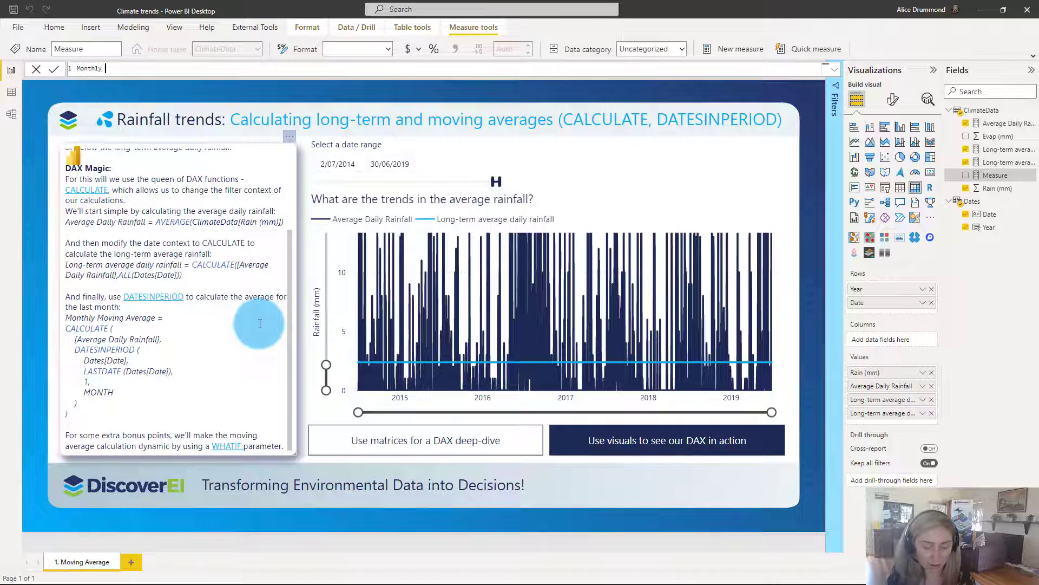
{"action": "type", "text": "moving a"}
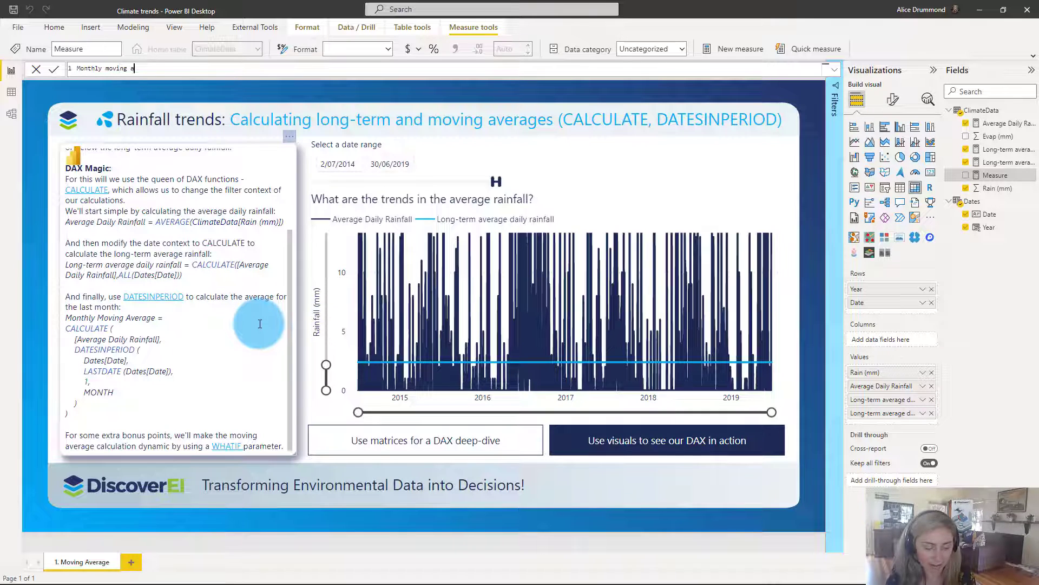
{"action": "type", "text": "verage ="}
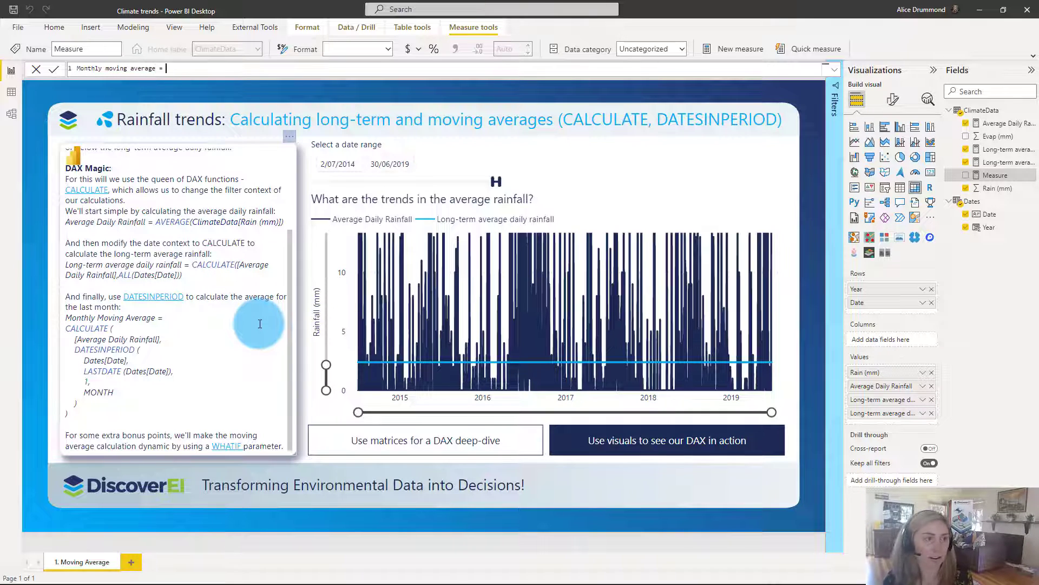
Begin the measure's formula with CALCULATE and the [Average Daily Rainfall] measure as its expression.
{"action": "type", "text": " CALCULATE("}
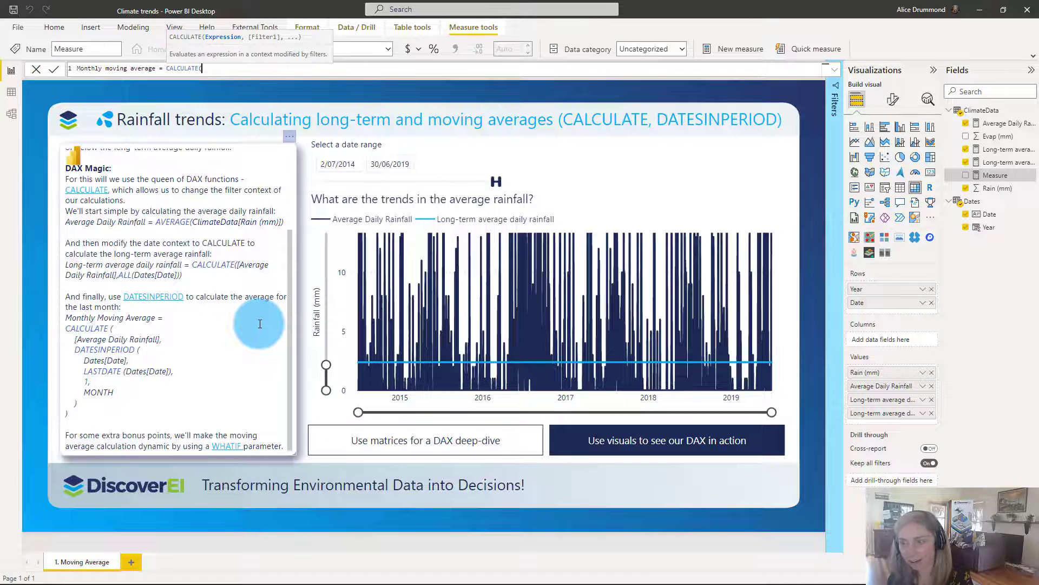
{"action": "type", "text": "av"}
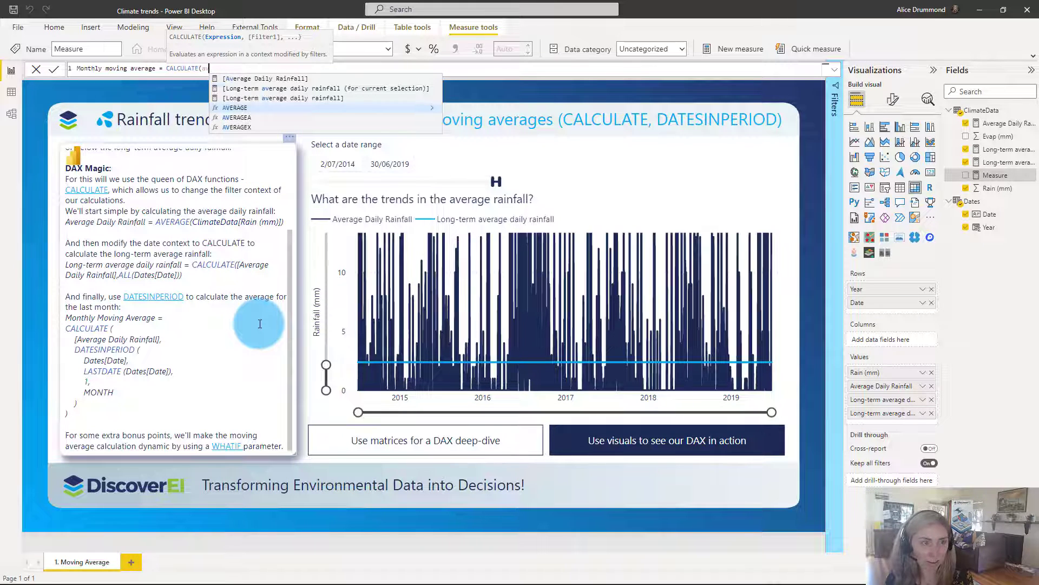
{"action": "key", "text": "Up"}
{"action": "key", "text": "Up"}
{"action": "key", "text": "Up"}
{"action": "key", "text": "Tab"}
{"action": "type", "text": ","}
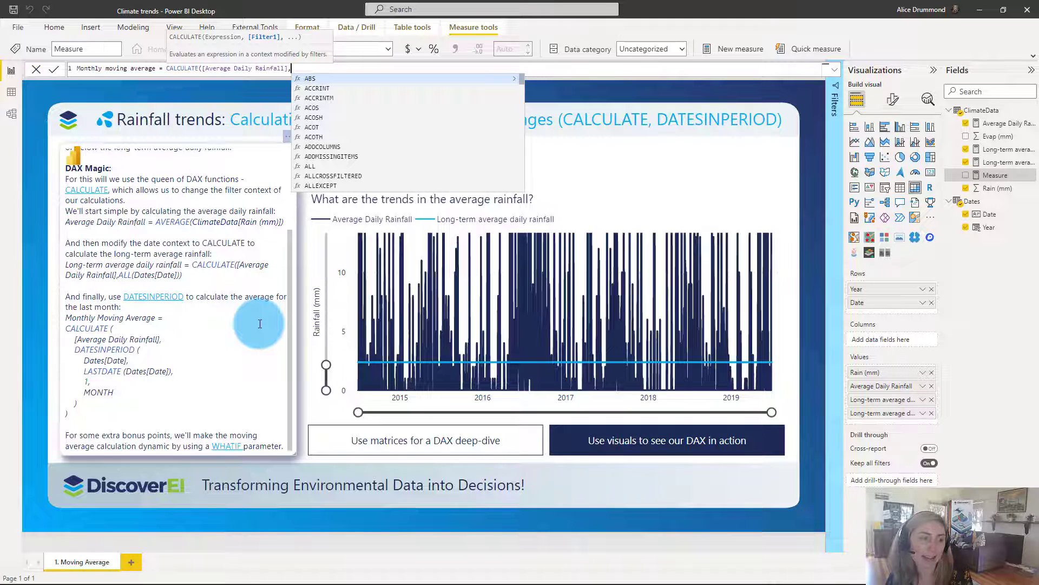
Add DATESINPERIOD as the CALCULATE filter, with Dates[Date] as its dates argument.
{"action": "type", "text": "date"}
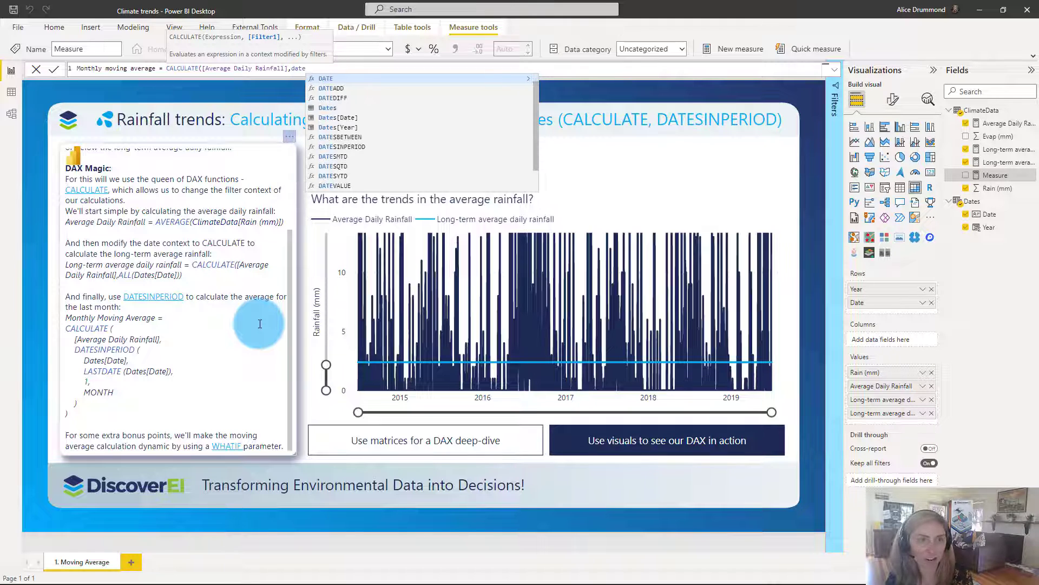
{"action": "key", "text": "Down"}
{"action": "key", "text": "Down"}
{"action": "key", "text": "Down"}
{"action": "key", "text": "Down"}
{"action": "key", "text": "Down"}
{"action": "key", "text": "Down"}
{"action": "key", "text": "Down"}
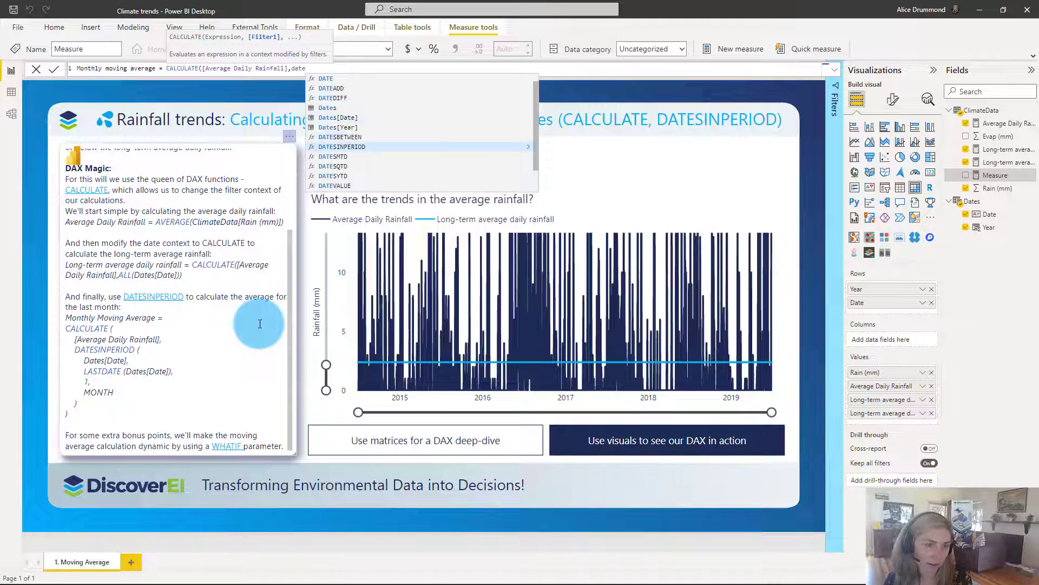
{"action": "key", "text": "Tab"}
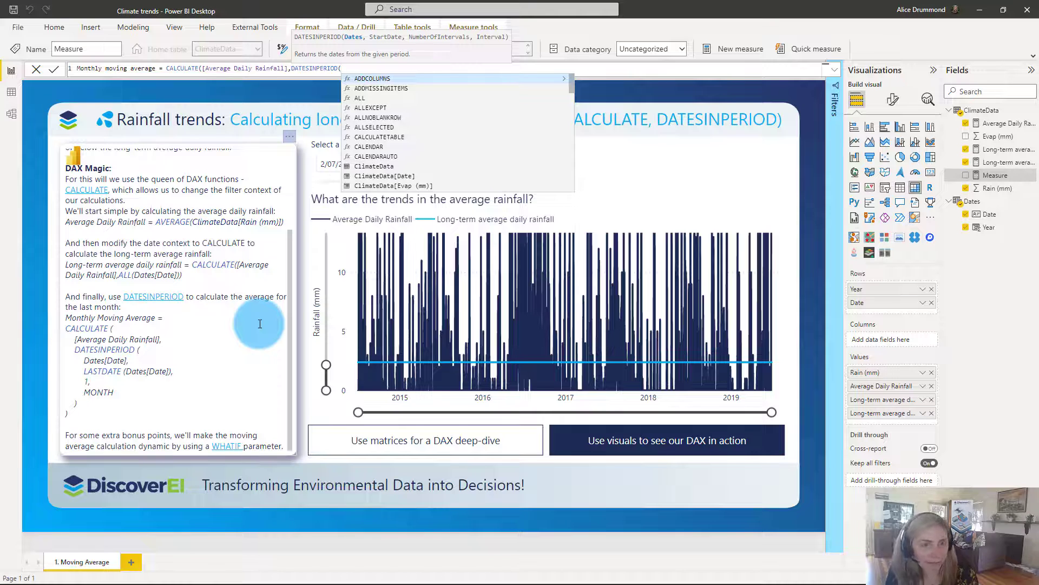
{"action": "type", "text": "dat"}
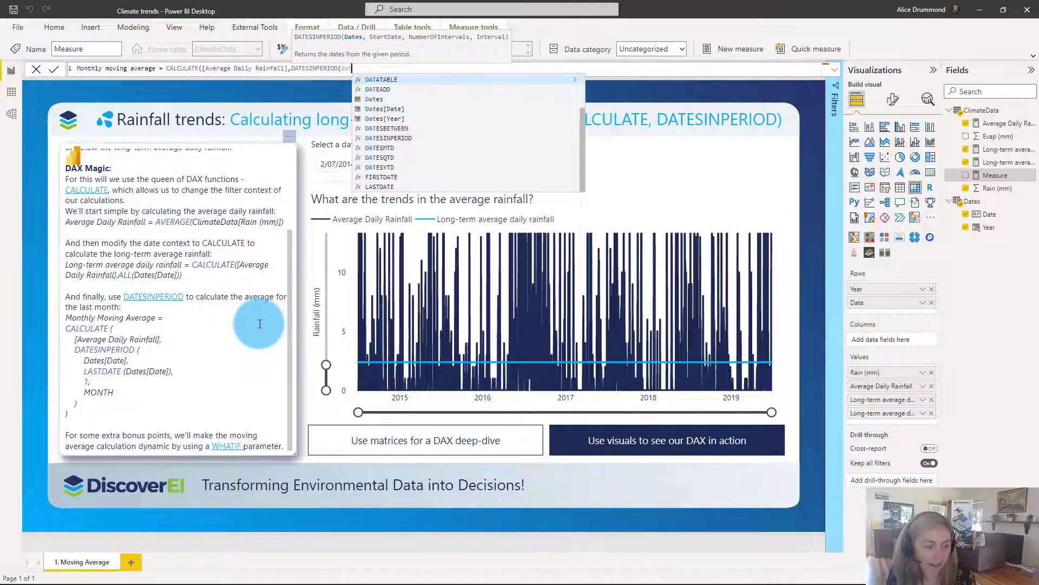
{"action": "type", "text": "es["}
{"action": "key", "text": "Tab"}
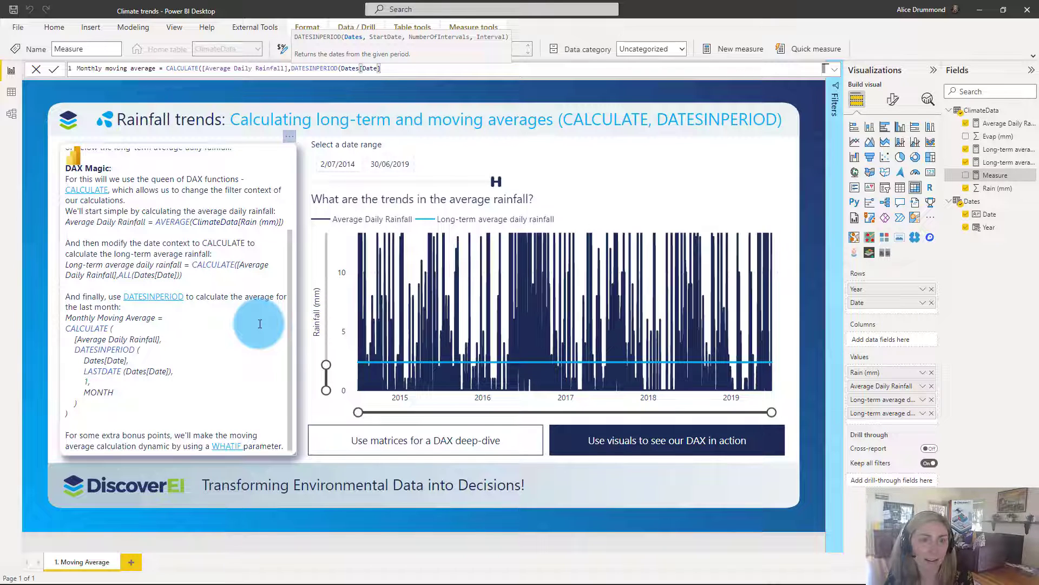
{"action": "type", "text": ","}
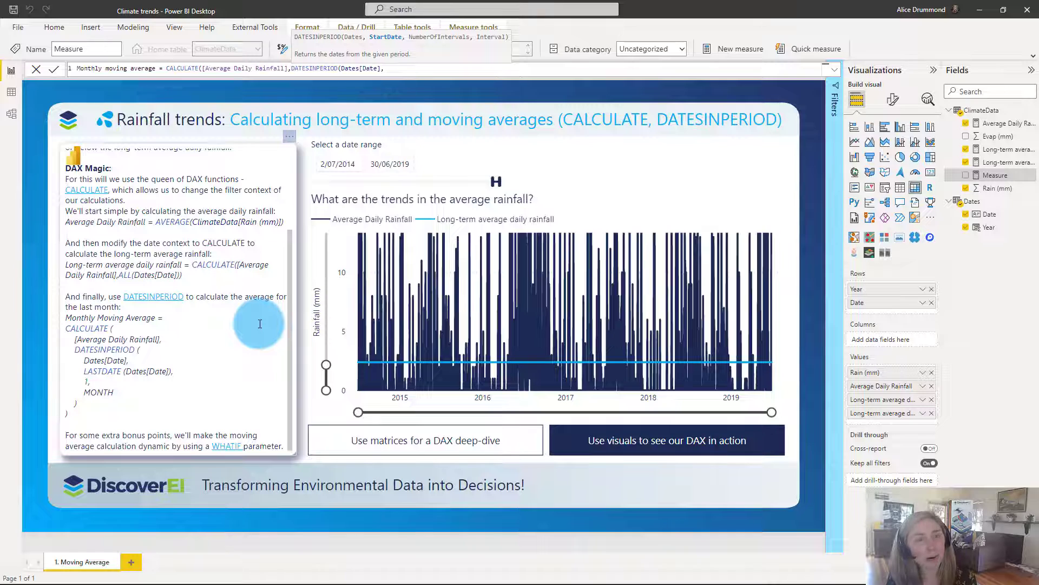
Enter LASTDATE(Dates[Date]) as the start date argument of DATESINPERIOD.
{"action": "type", "text": "last"}
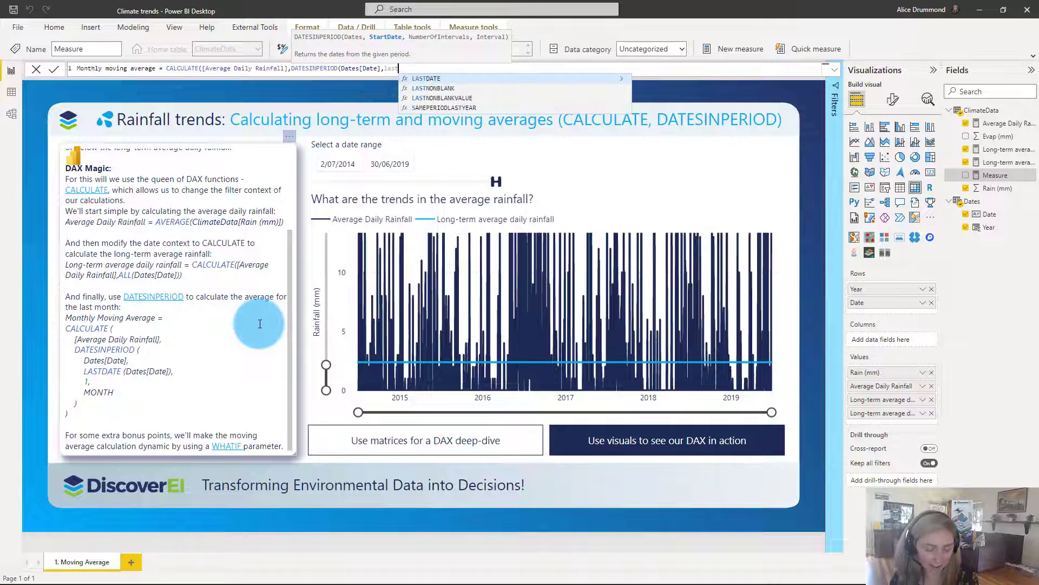
{"action": "key", "text": "Tab"}
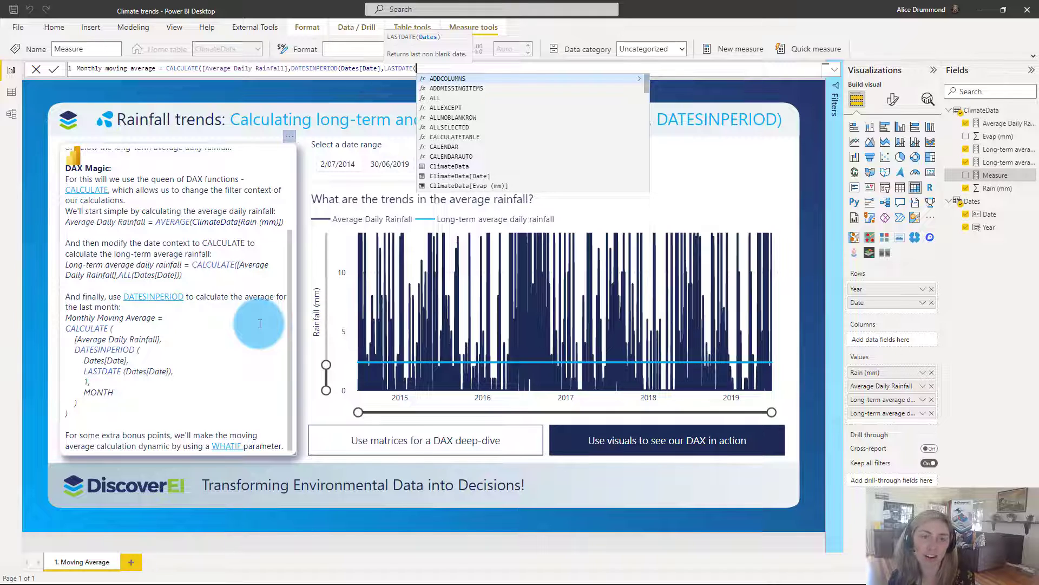
{"action": "type", "text": "dates"}
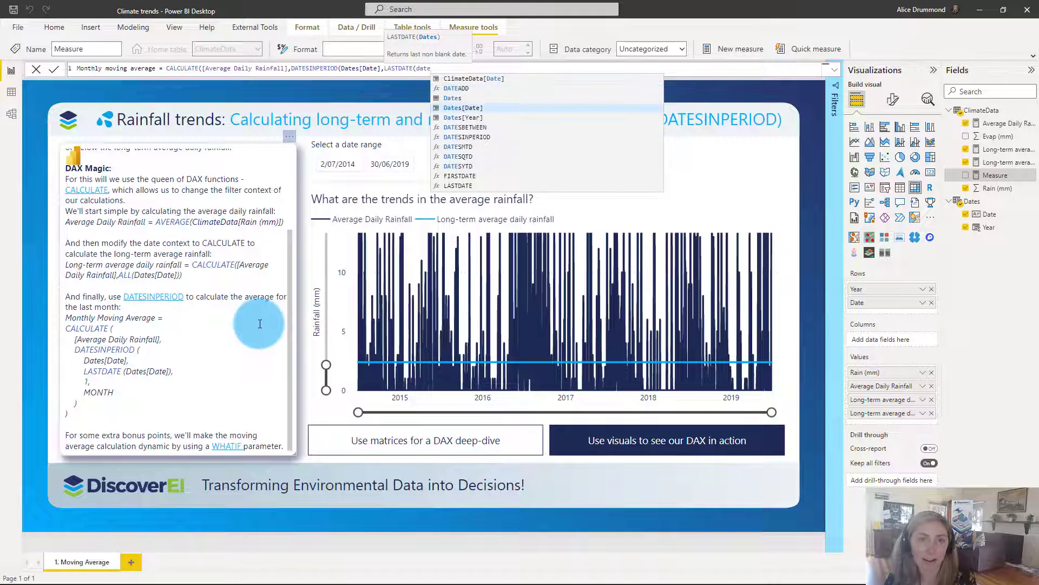
{"action": "key", "text": "Tab"}
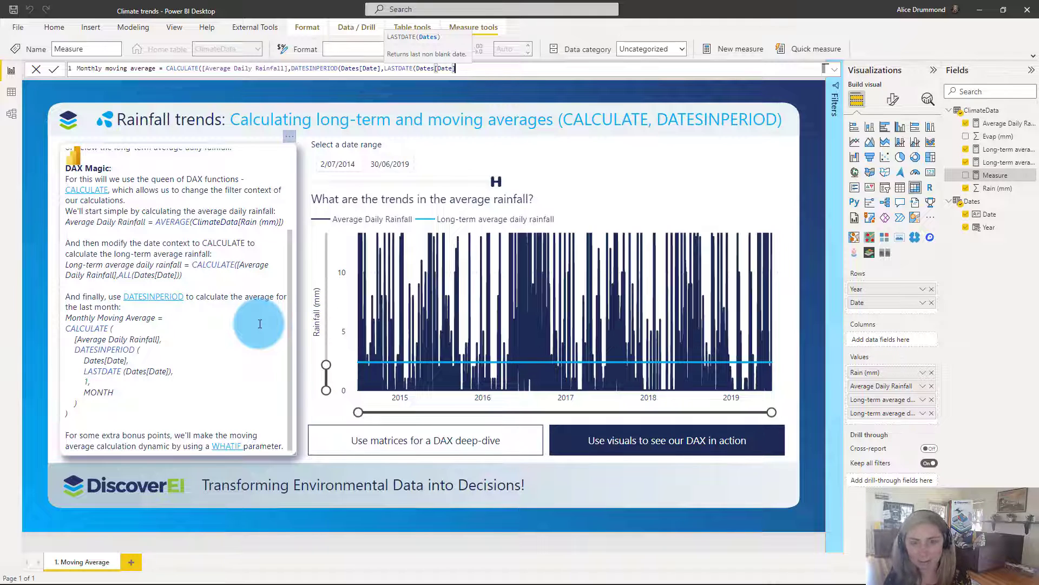
{"action": "type", "text": ")"}
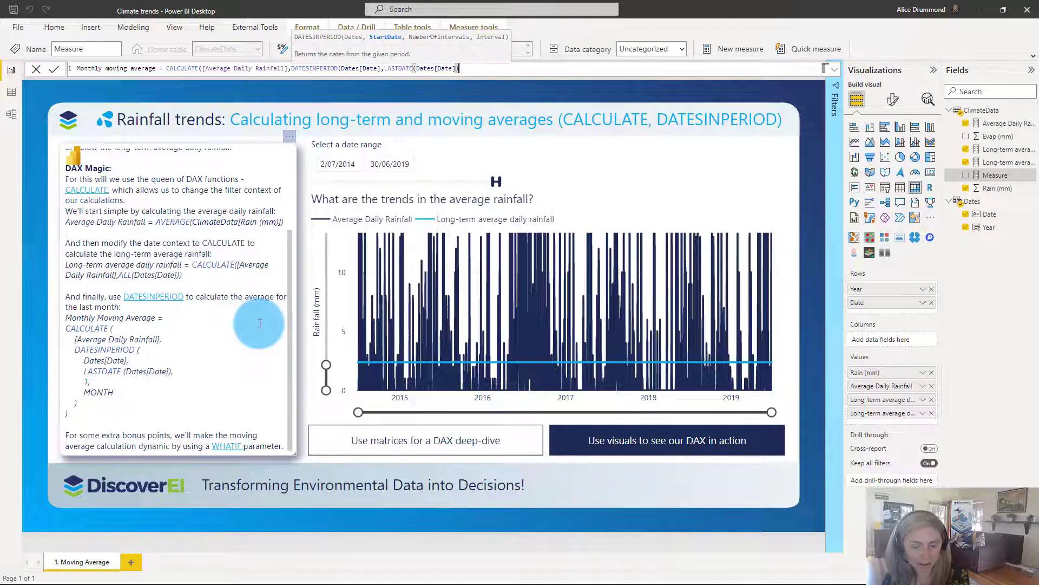
{"action": "type", "text": ","}
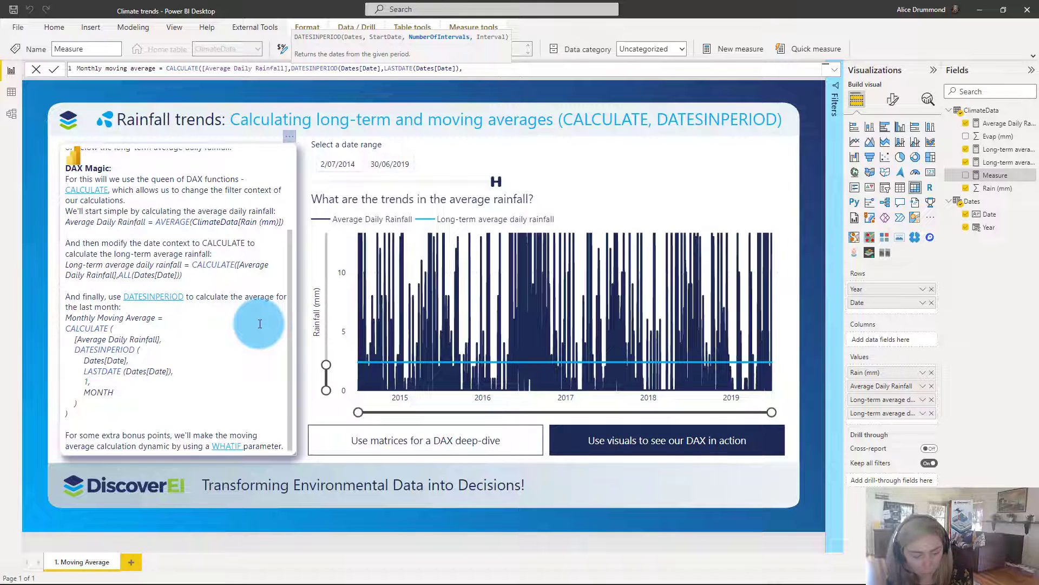
Complete DATESINPERIOD with -1 as the number of intervals and MONTH as the interval, then close the formula and commit the measure.
{"action": "type", "text": "-1,"}
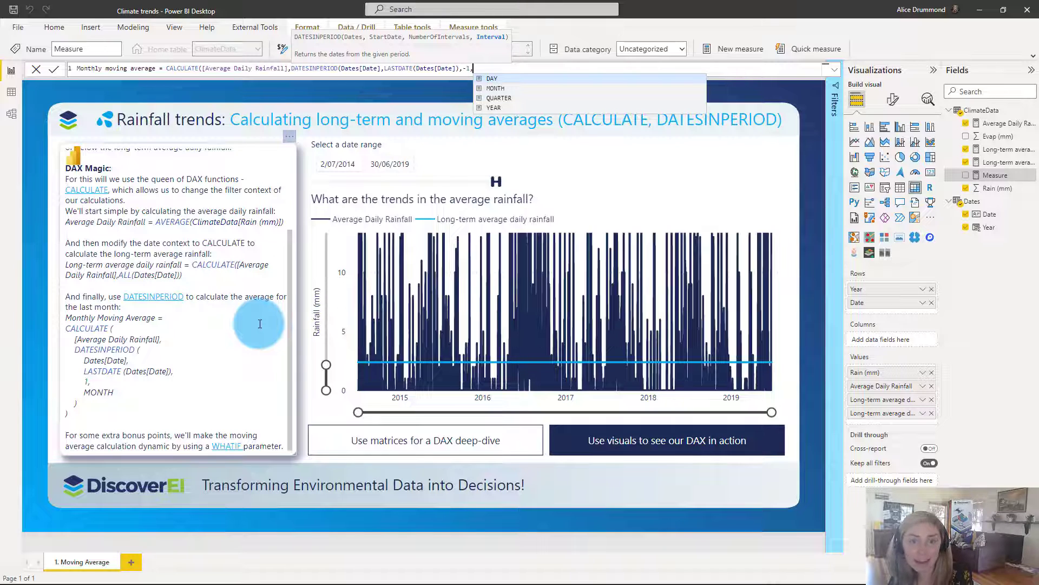
{"action": "key", "text": "Down"}
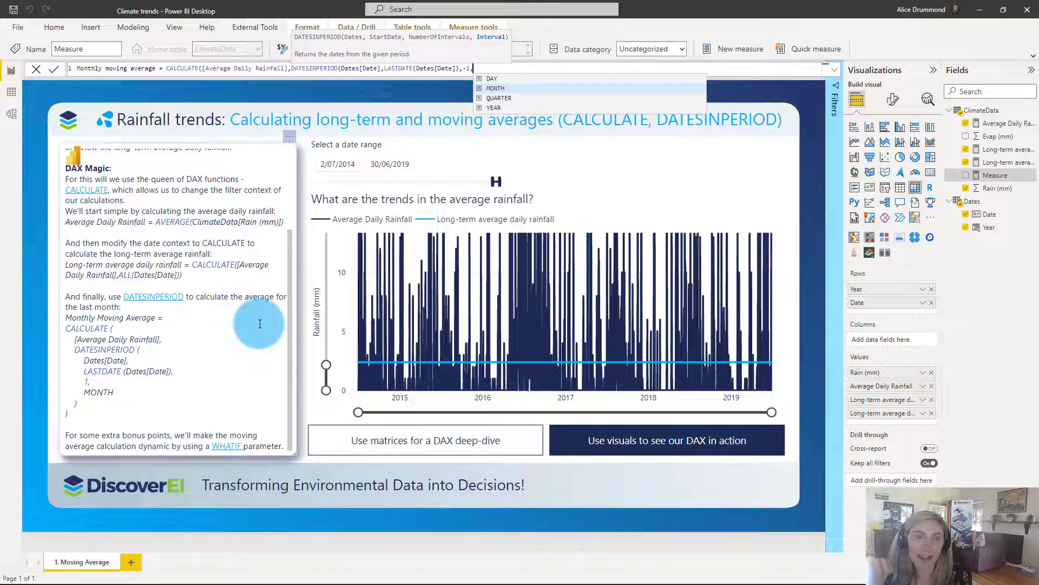
{"action": "type", "text": "MONTH"}
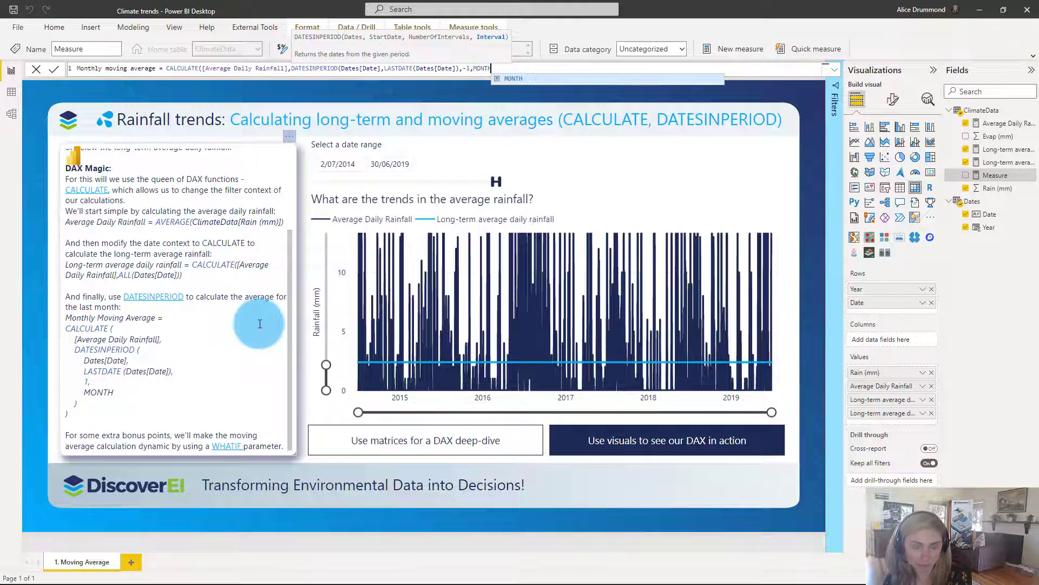
{"action": "type", "text": "))"}
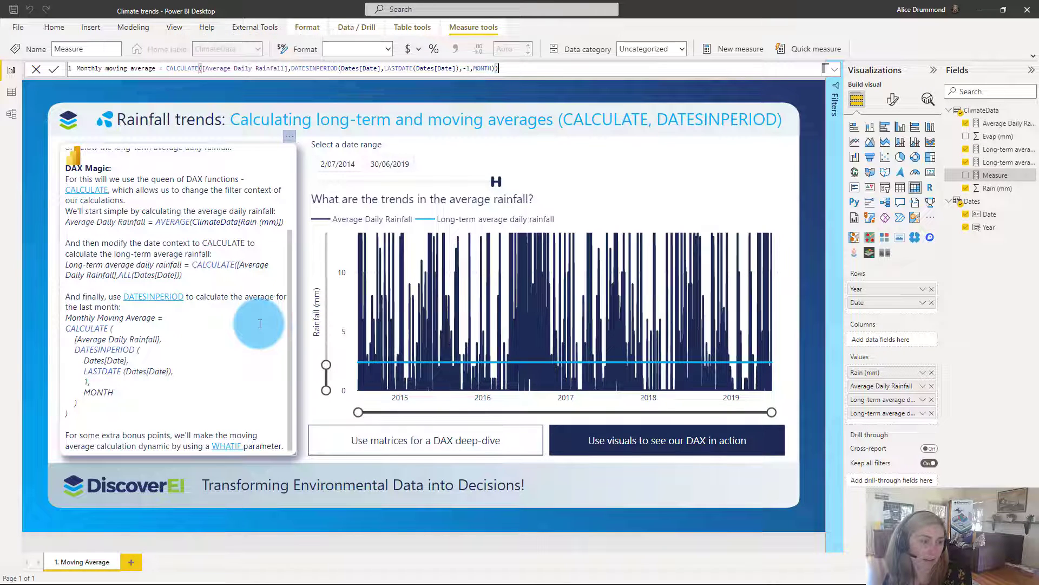
{"action": "key", "text": "Return"}
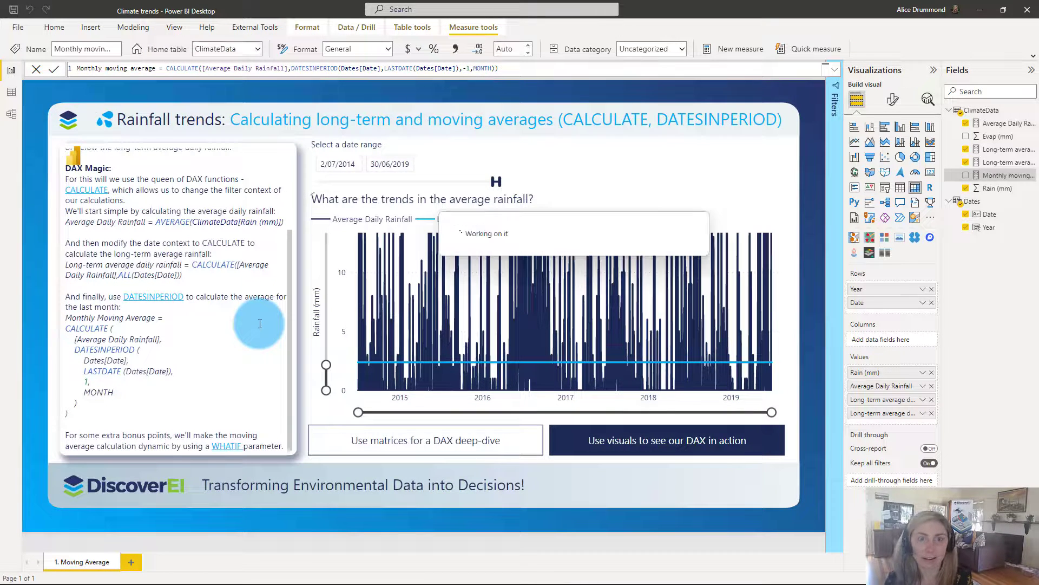
Add Monthly moving average to the line chart's Y-axis and widen the rainfall axis zoom to its full range to inspect the early May 2017 values.
{"action": "left_click", "coordinate": [591, 200]}
{"action": "left_click_drag", "start_coordinate": [960, 184], "coordinate": [649, 232]}
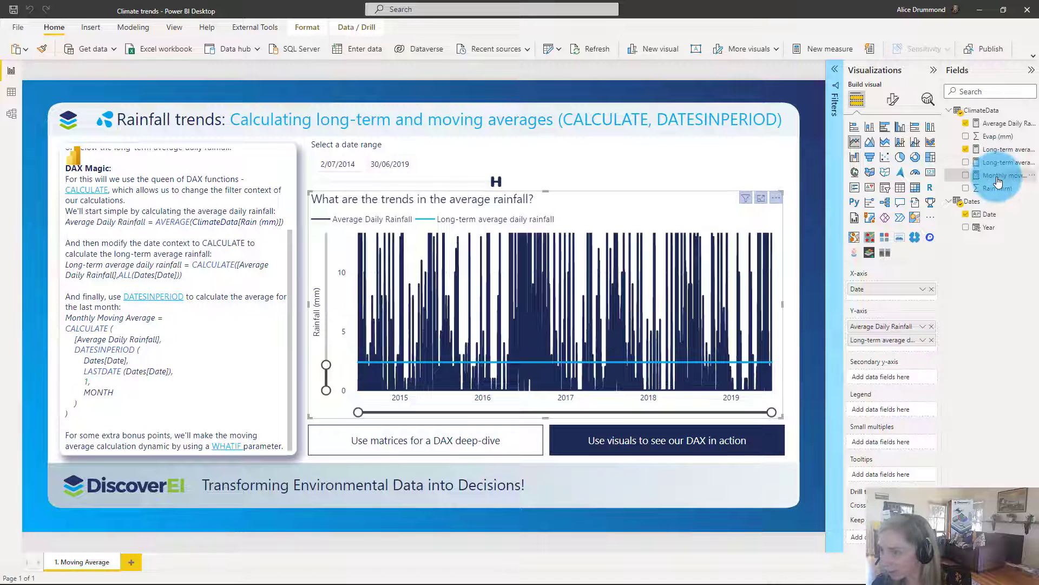
{"action": "left_click_drag", "start_coordinate": [998, 181], "coordinate": [890, 346]}
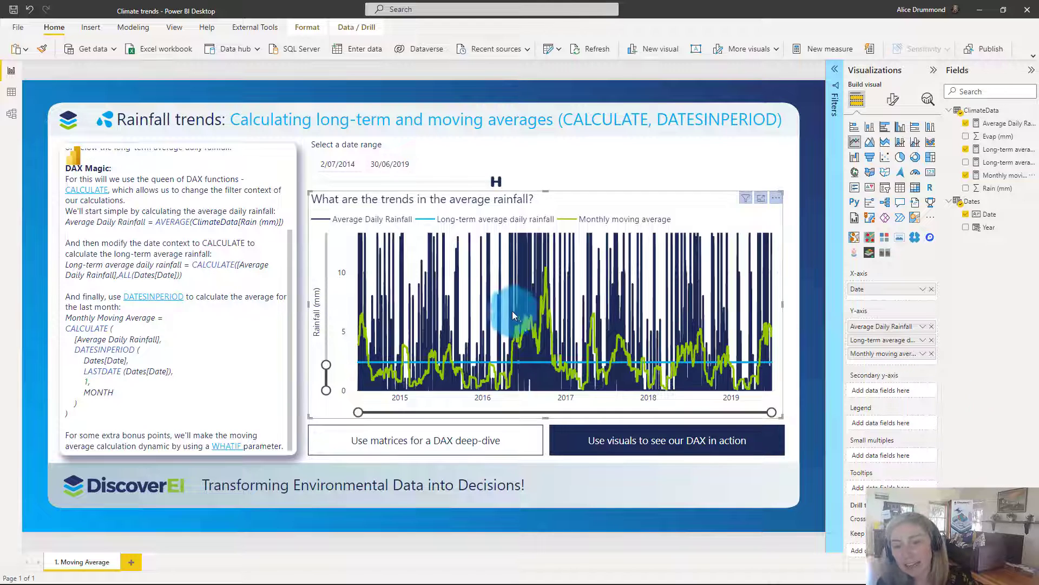
{"action": "left_click_drag", "start_coordinate": [326, 364], "coordinate": [331, 220]}
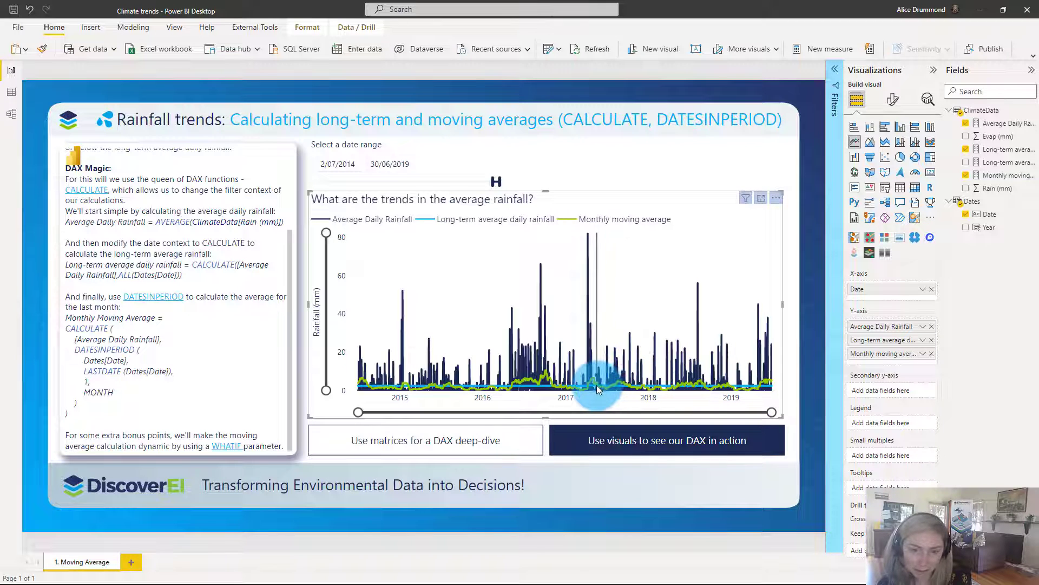
{"action": "mouse_move", "coordinate": [593, 377]}
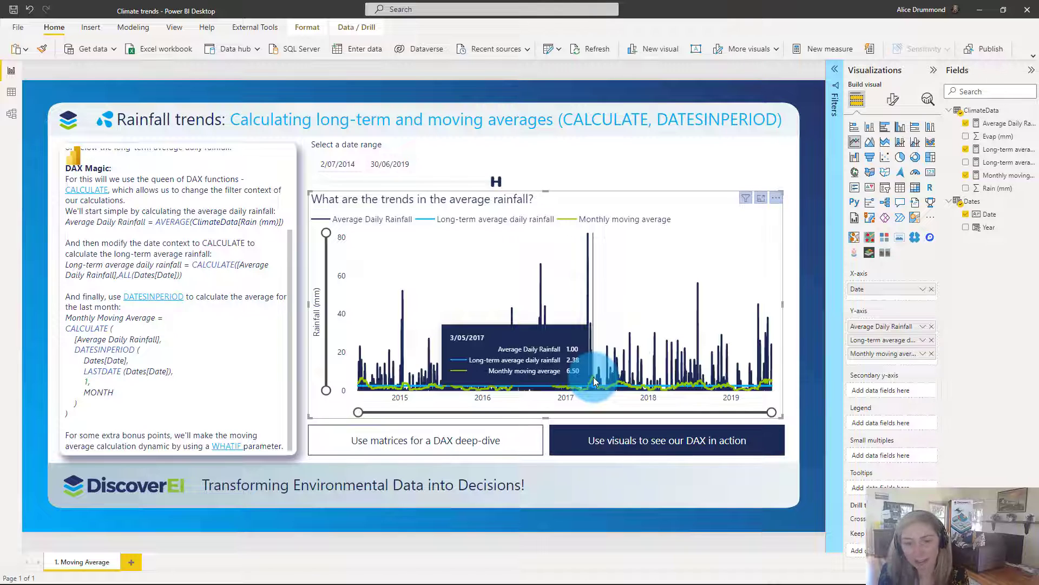
Switch back to the matrix deep-dive and narrow the Long-term average daily rainfall (for current selection) column so its header wraps.
{"action": "left_click", "coordinate": [439, 448]}
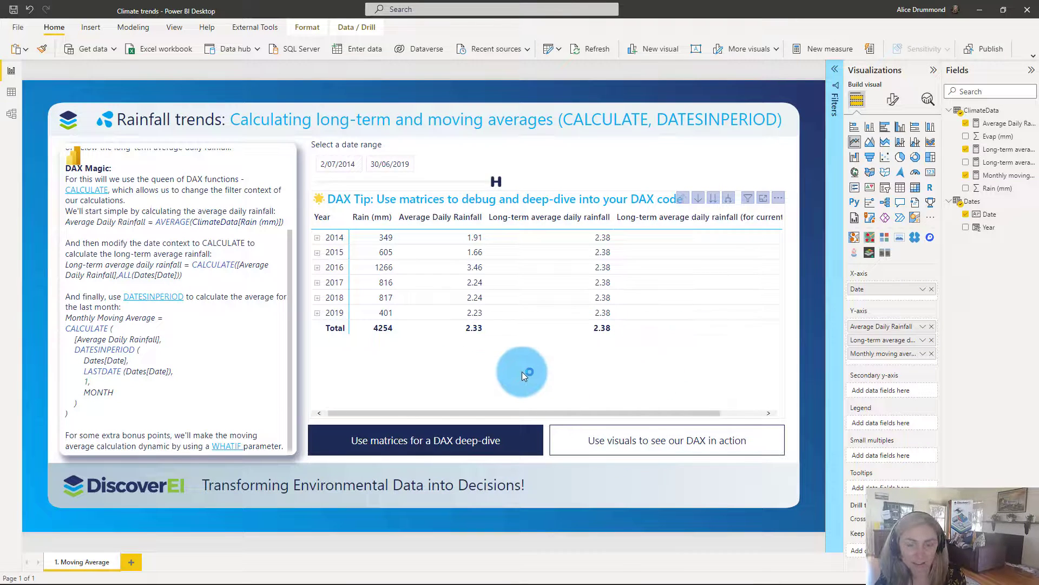
{"action": "left_click", "coordinate": [522, 371]}
{"action": "left_click_drag", "start_coordinate": [483, 411], "coordinate": [674, 414]}
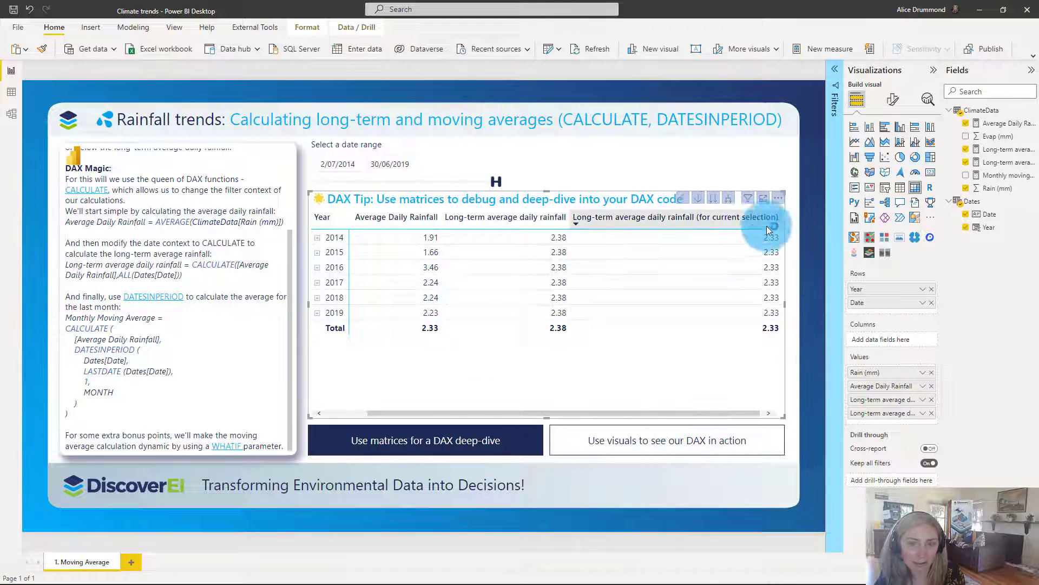
{"action": "left_click_drag", "start_coordinate": [781, 219], "coordinate": [721, 219]}
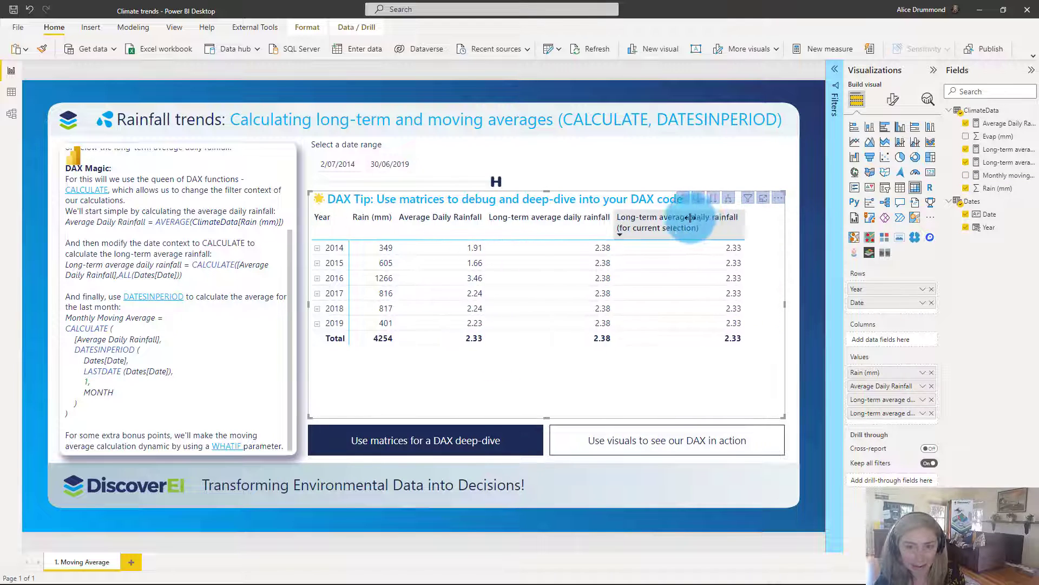
Narrow the long-term average column and add Monthly moving average to the matrix values directly after Average Daily Rainfall.
{"action": "left_click_drag", "start_coordinate": [613, 219], "coordinate": [449, 226]}
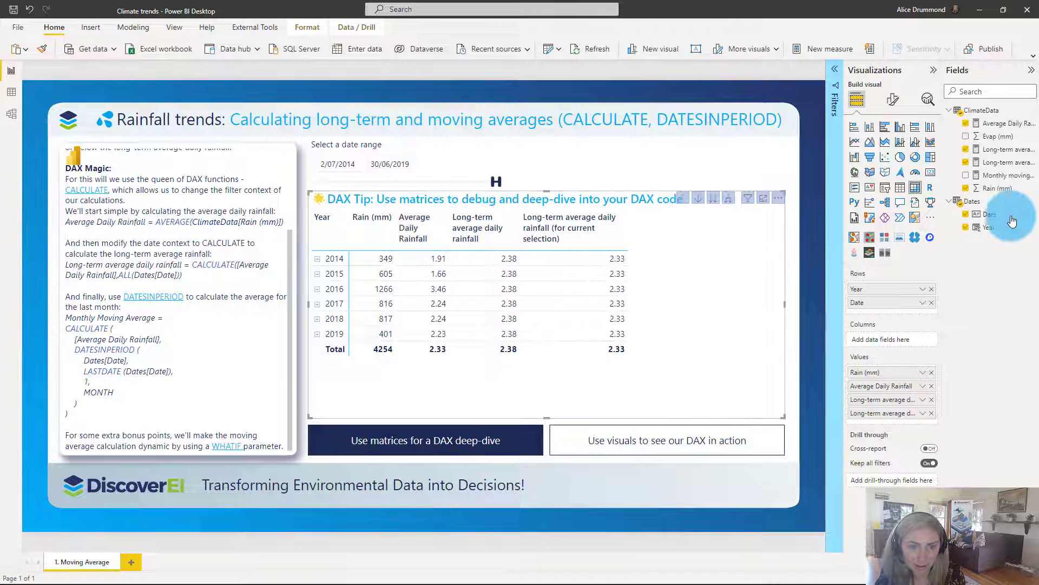
{"action": "left_click_drag", "start_coordinate": [1002, 175], "coordinate": [882, 416]}
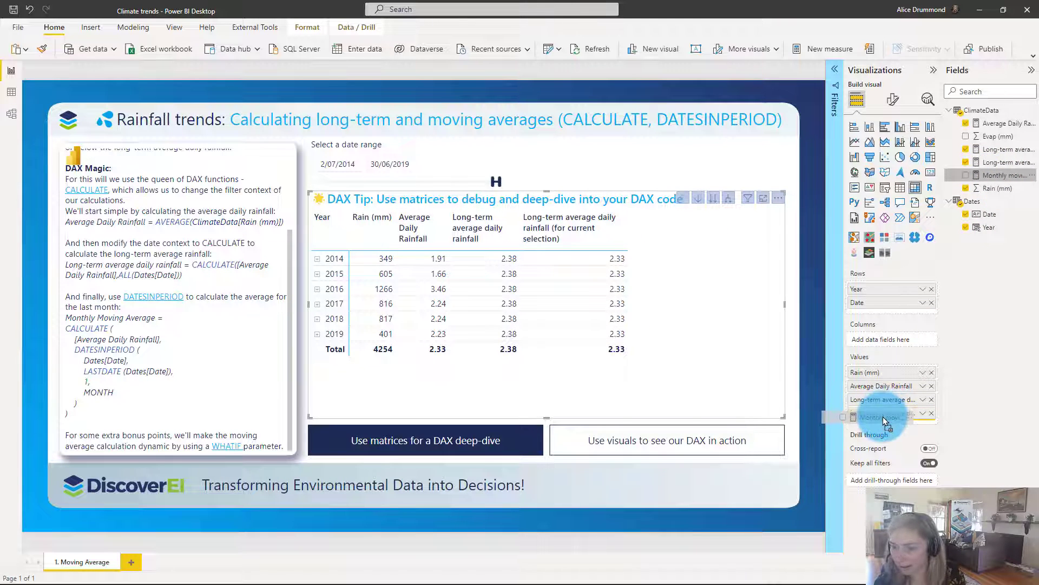
{"action": "left_click_drag", "start_coordinate": [735, 236], "coordinate": [709, 228]}
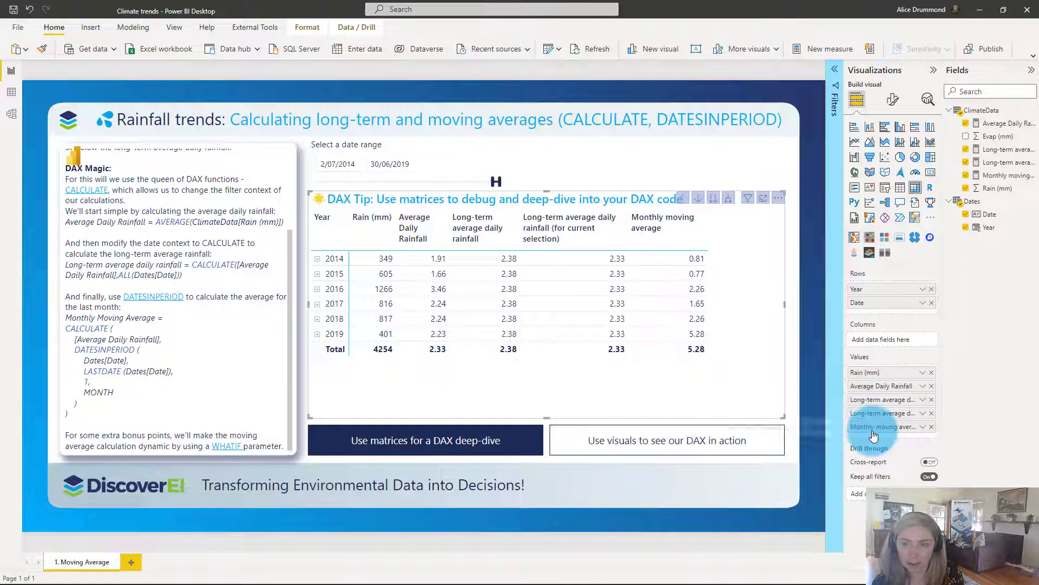
{"action": "left_click_drag", "start_coordinate": [882, 427], "coordinate": [883, 401]}
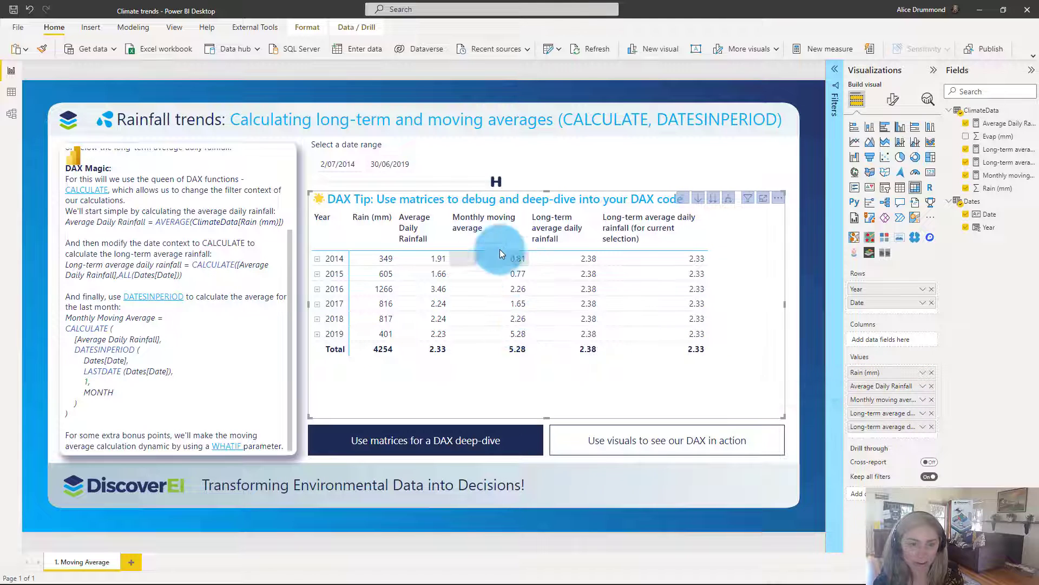
Expand 2014 in the matrix and examine the daily Monthly moving average values for July 2014.
{"action": "left_click", "coordinate": [317, 259]}
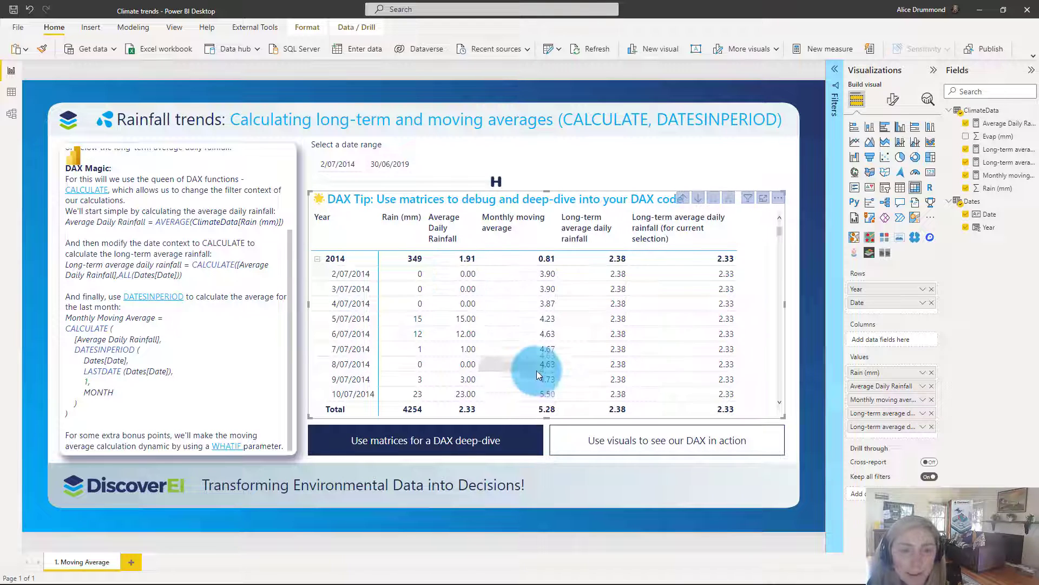
{"action": "scroll", "coordinate": [537, 371], "scroll_direction": "down", "scroll_amount": 1}
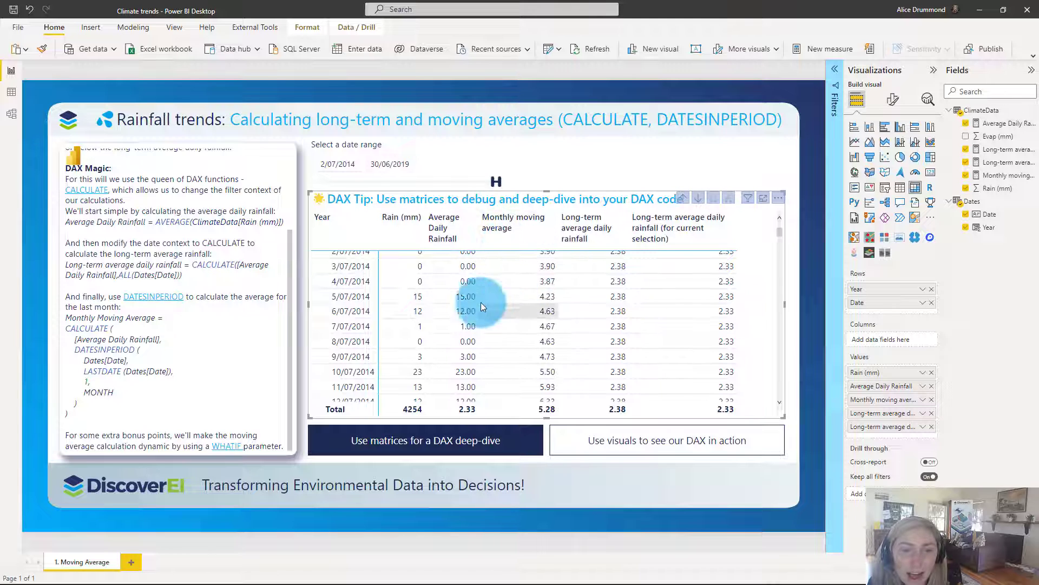
{"action": "scroll", "coordinate": [514, 339], "scroll_direction": "down", "scroll_amount": 3}
{"action": "scroll", "coordinate": [534, 352], "scroll_direction": "down", "scroll_amount": 4}
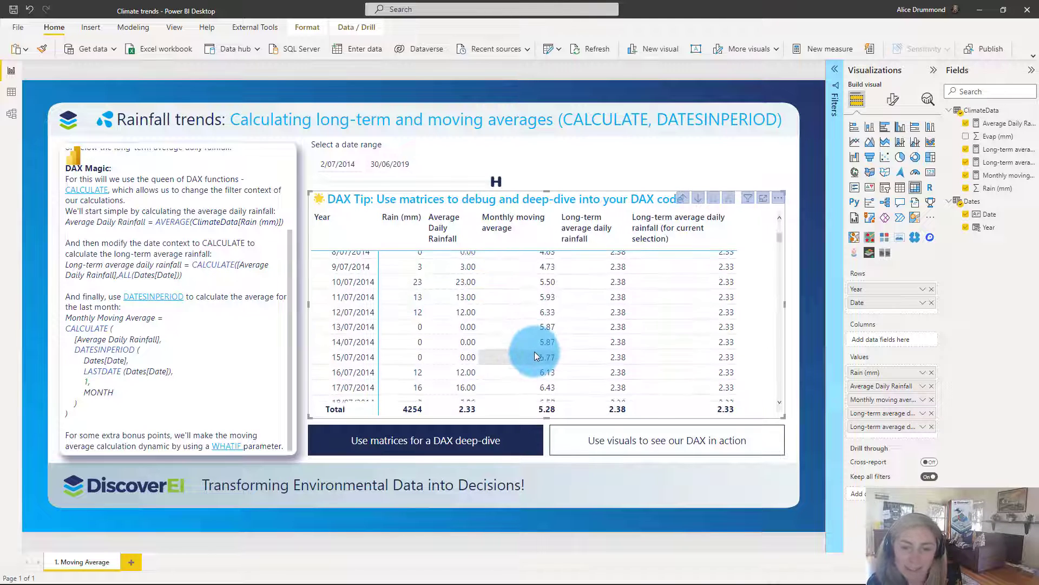
{"action": "scroll", "coordinate": [539, 333], "scroll_direction": "up", "scroll_amount": 3}
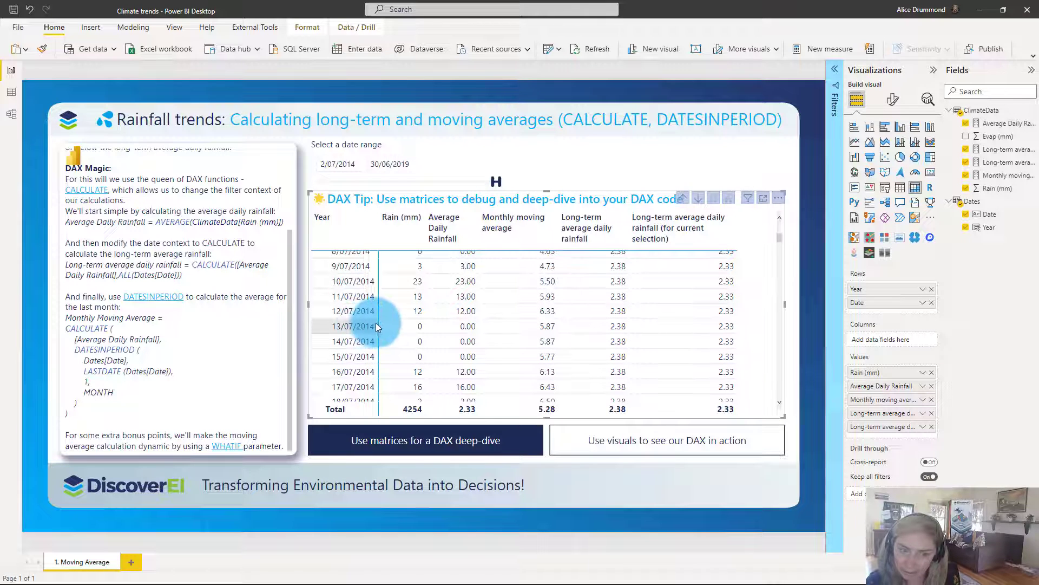
{"action": "scroll", "coordinate": [367, 321], "scroll_direction": "up", "scroll_amount": 4}
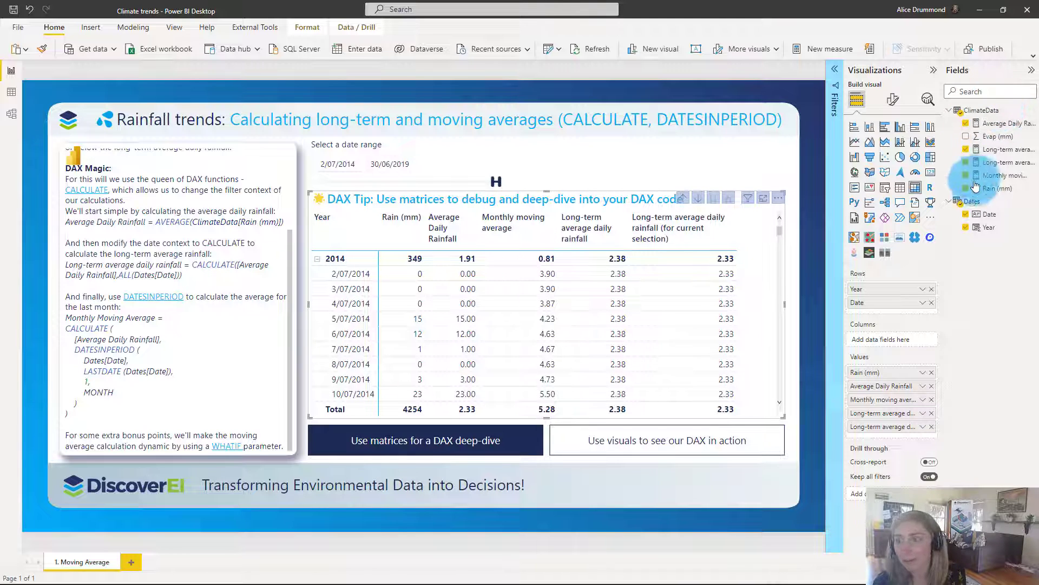
Start a new calculated column named Month (text) in the Dates table.
{"action": "left_click", "coordinate": [971, 202]}
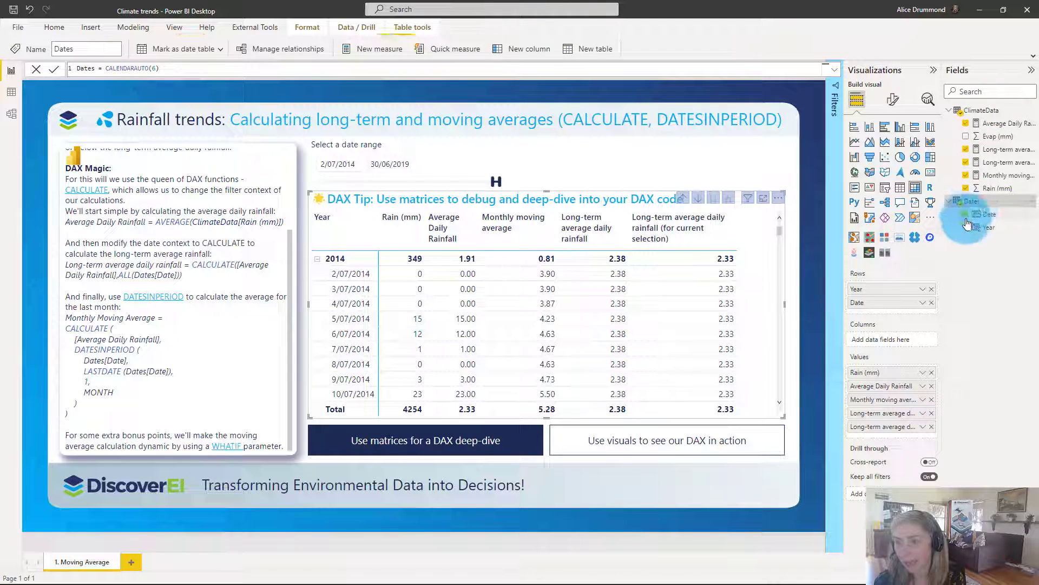
{"action": "right_click", "coordinate": [990, 204]}
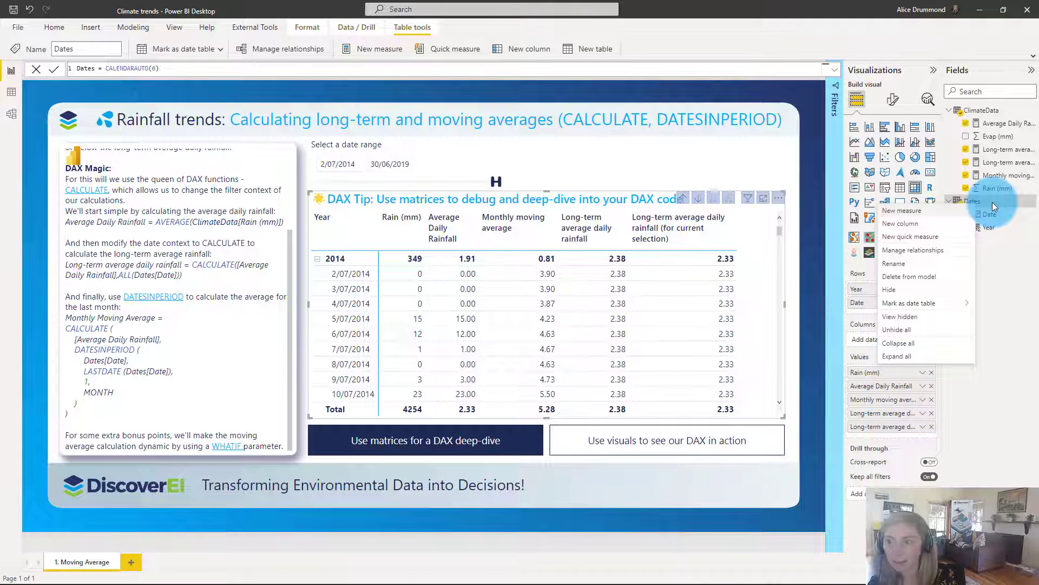
{"action": "left_click", "coordinate": [907, 228]}
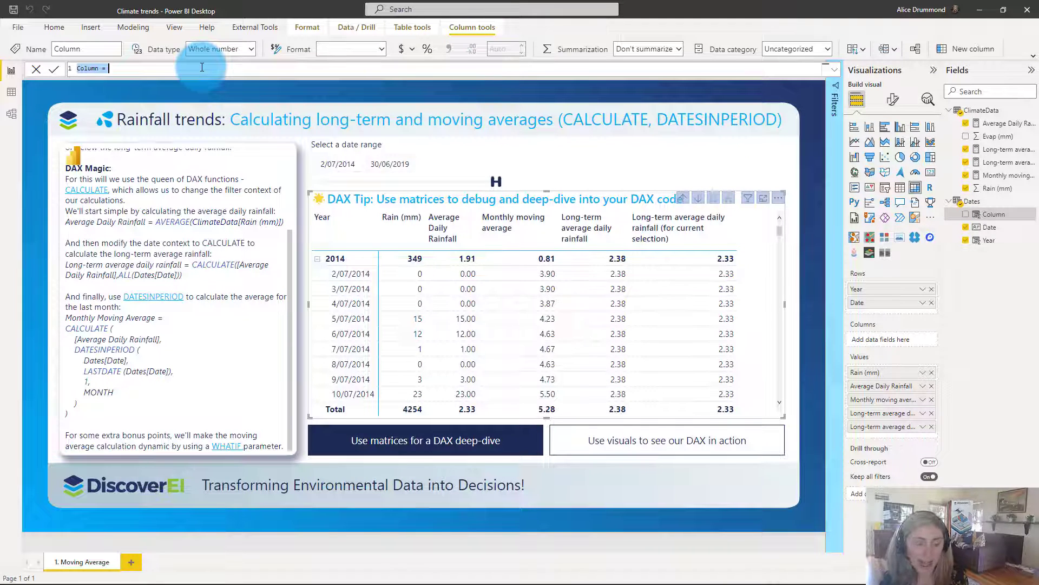
{"action": "type", "text": "Month"}
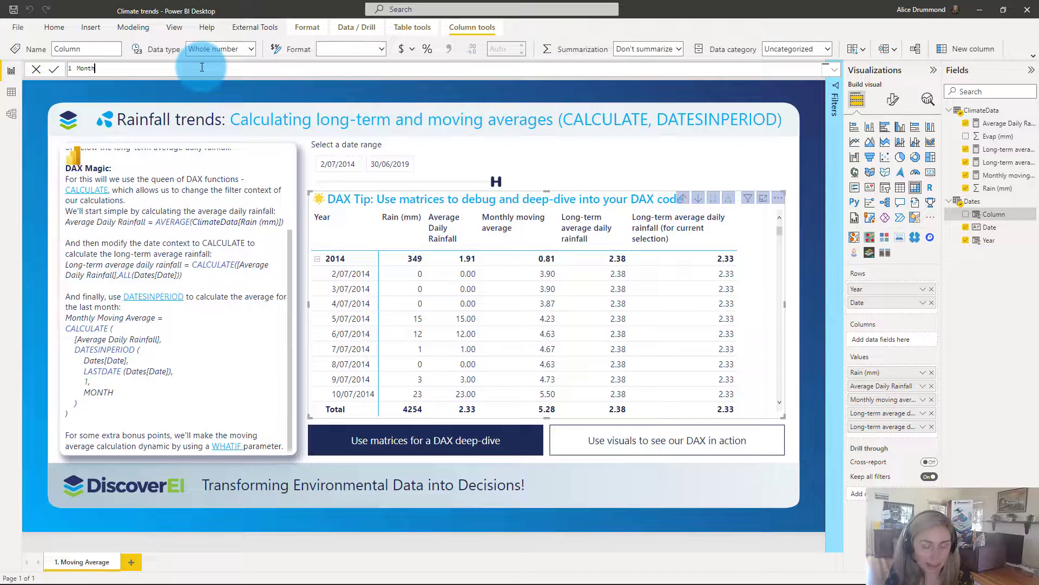
{"action": "type", "text": " ="}
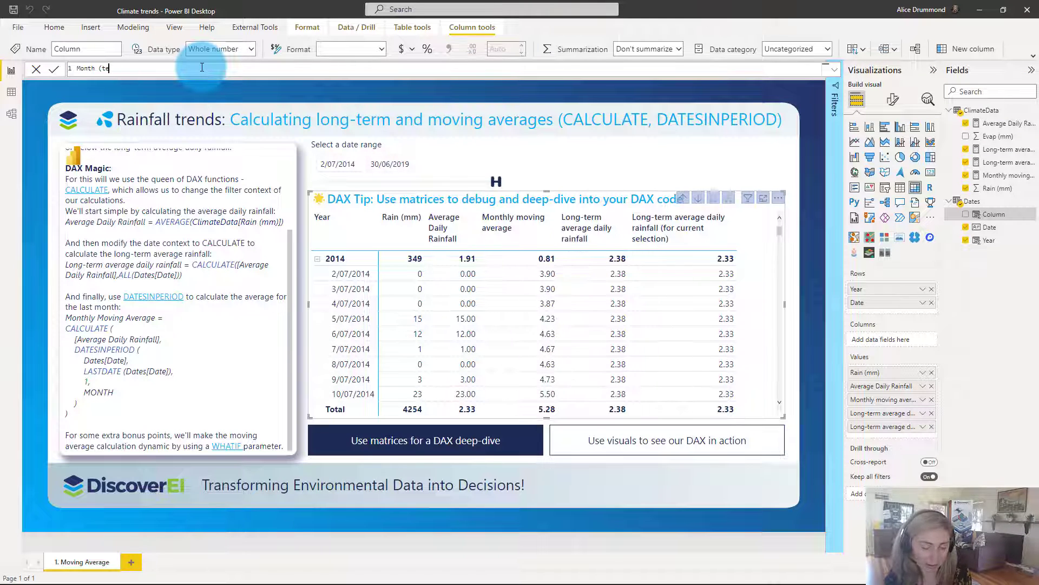
{"action": "type", "text": " = "}
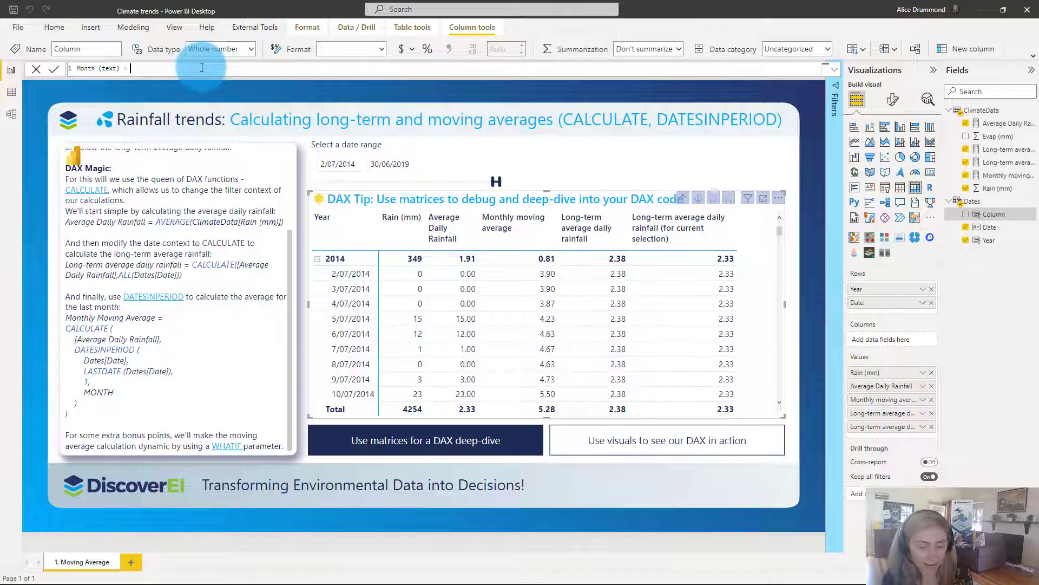
Define Month (text) as FORMAT(Dates[Date],"mmm") and commit the column.
{"action": "type", "text": "form"}
{"action": "key", "text": "Tab"}
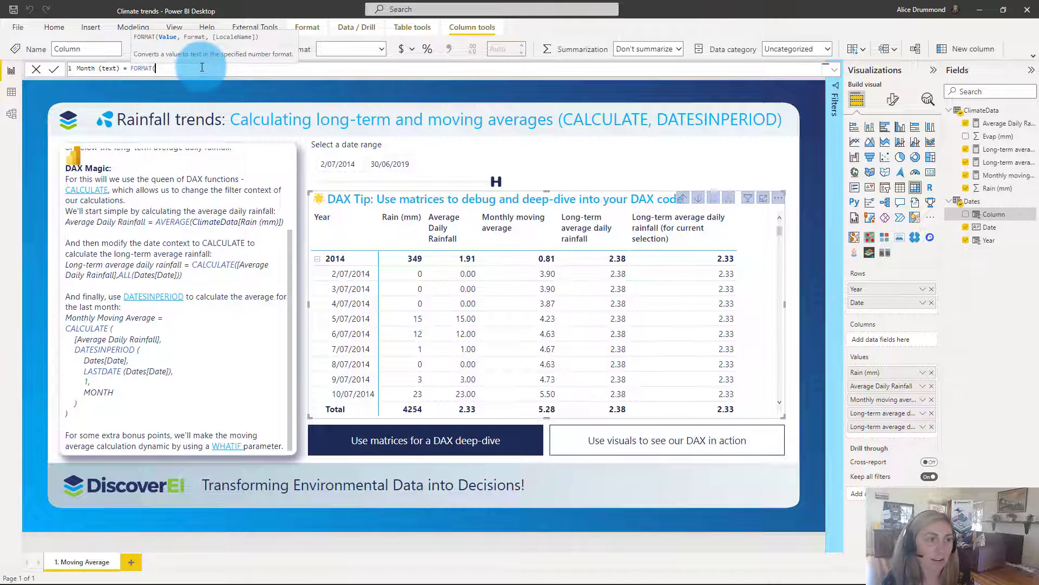
{"action": "type", "text": "Dates[Date]"}
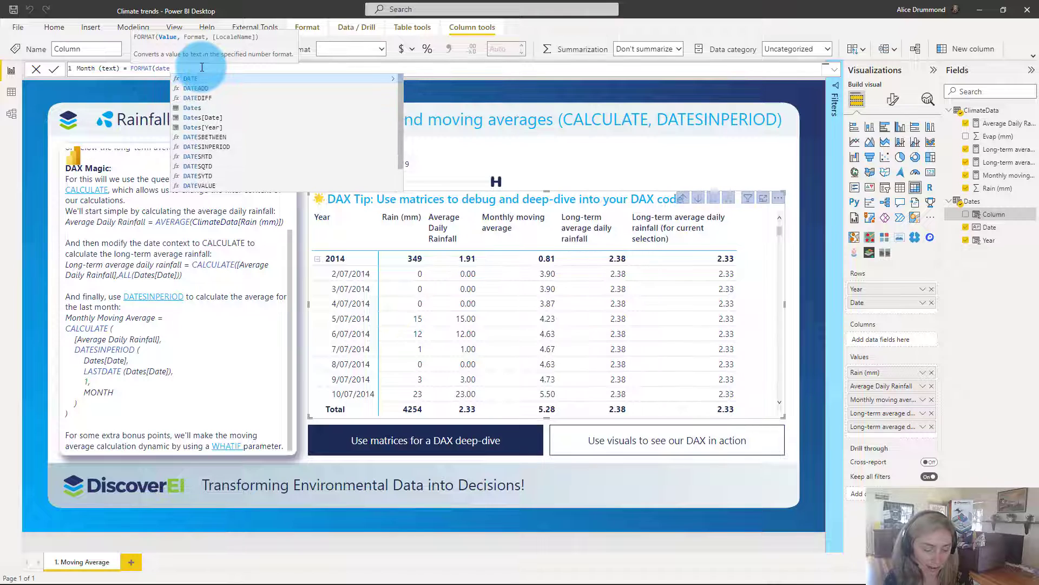
{"action": "type", "text": ","}
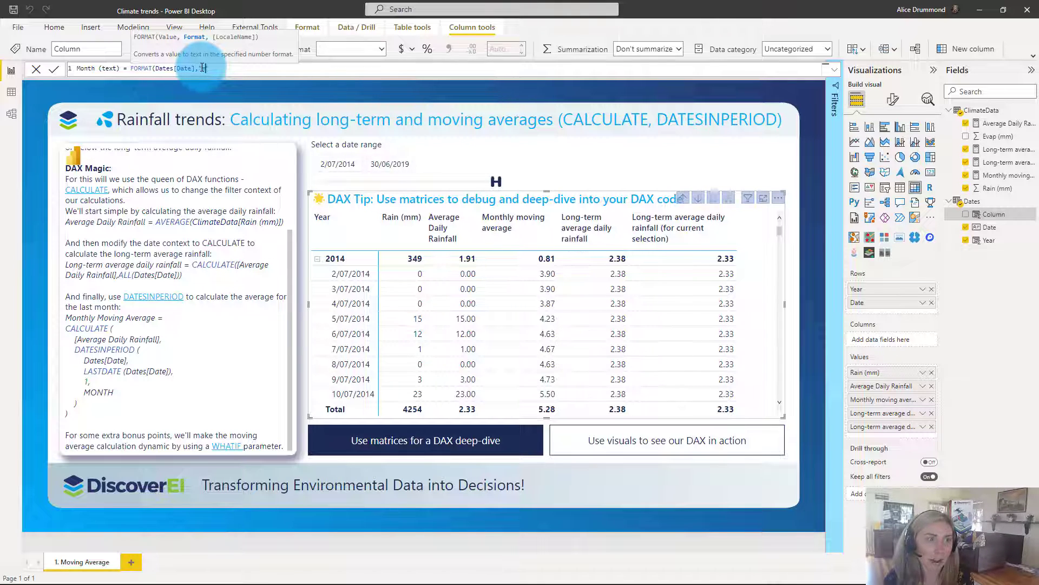
{"action": "type", "text": " \"mmm"}
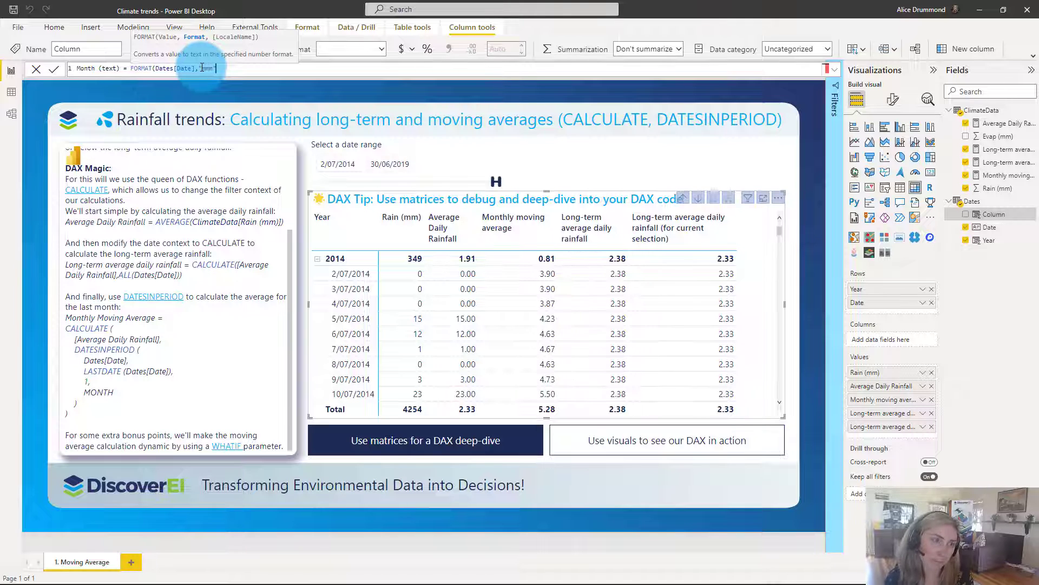
{"action": "type", "text": "\""}
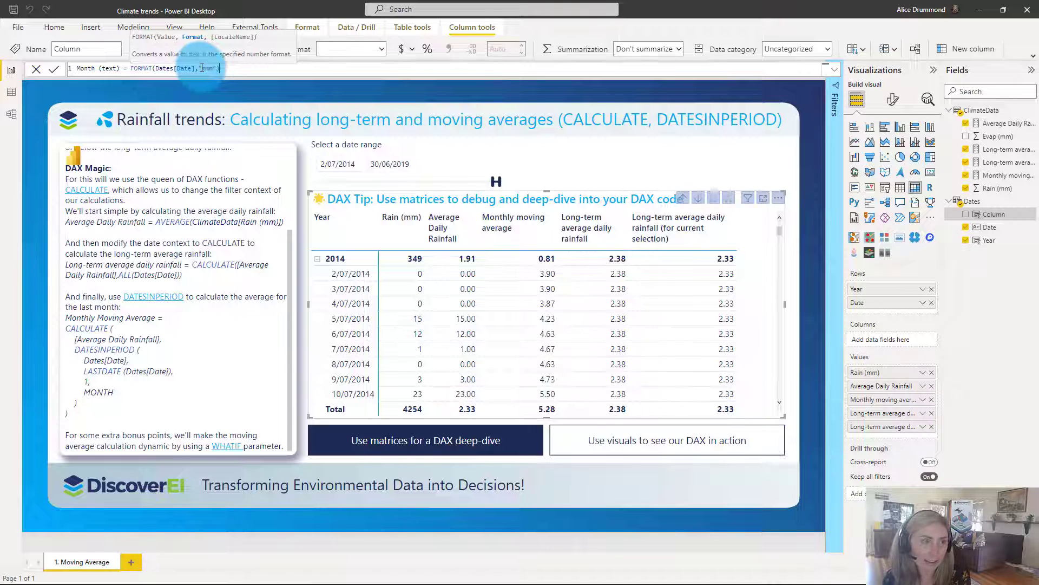
{"action": "type", "text": ")"}
{"action": "key", "text": "Return"}
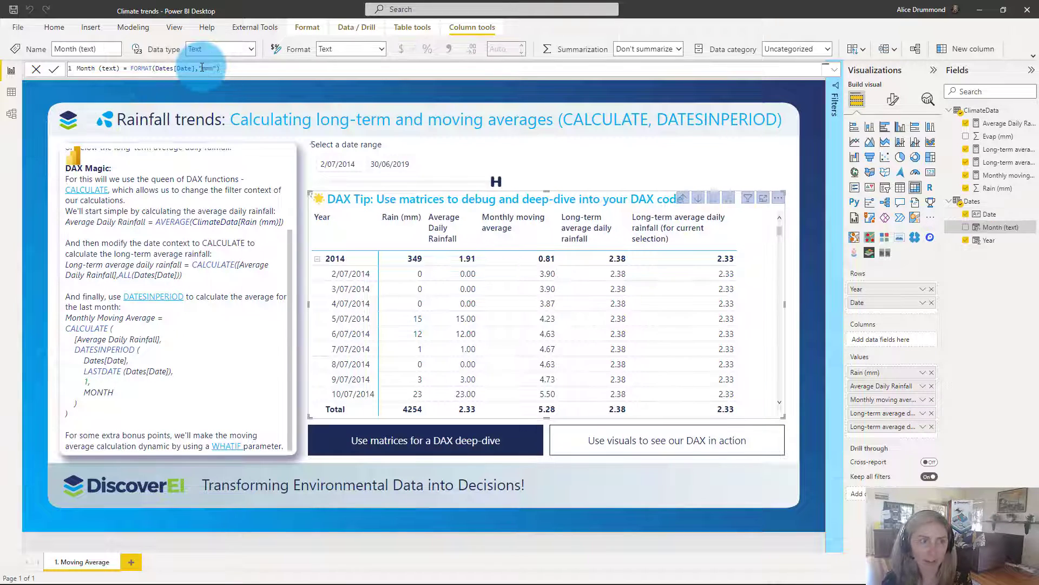
Add Month (text) to the matrix rows between Year and Date and collapse the daily rows to month level.
{"action": "left_click_drag", "start_coordinate": [1000, 227], "coordinate": [892, 303]}
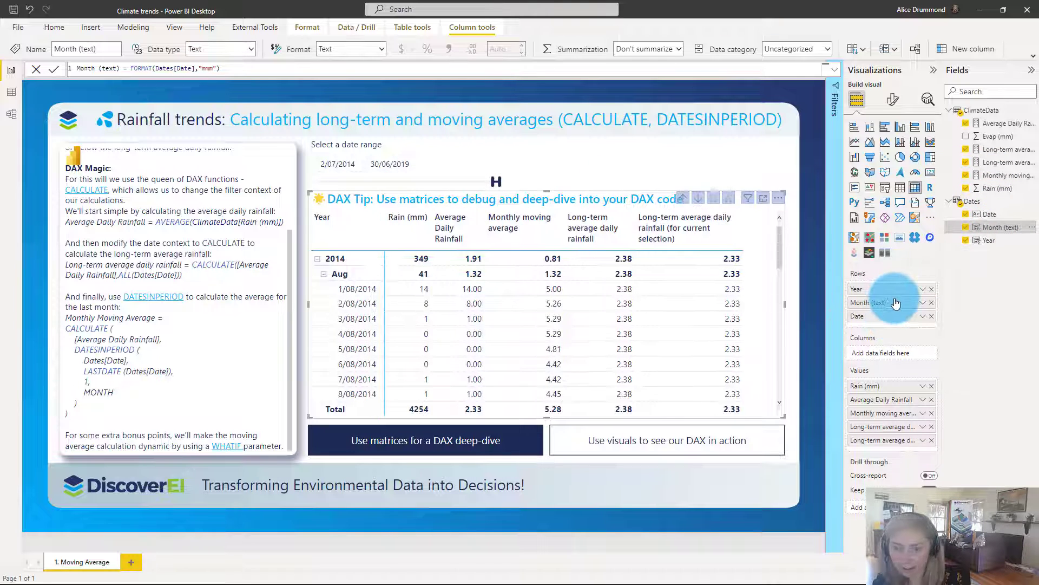
{"action": "left_click", "coordinate": [684, 201]}
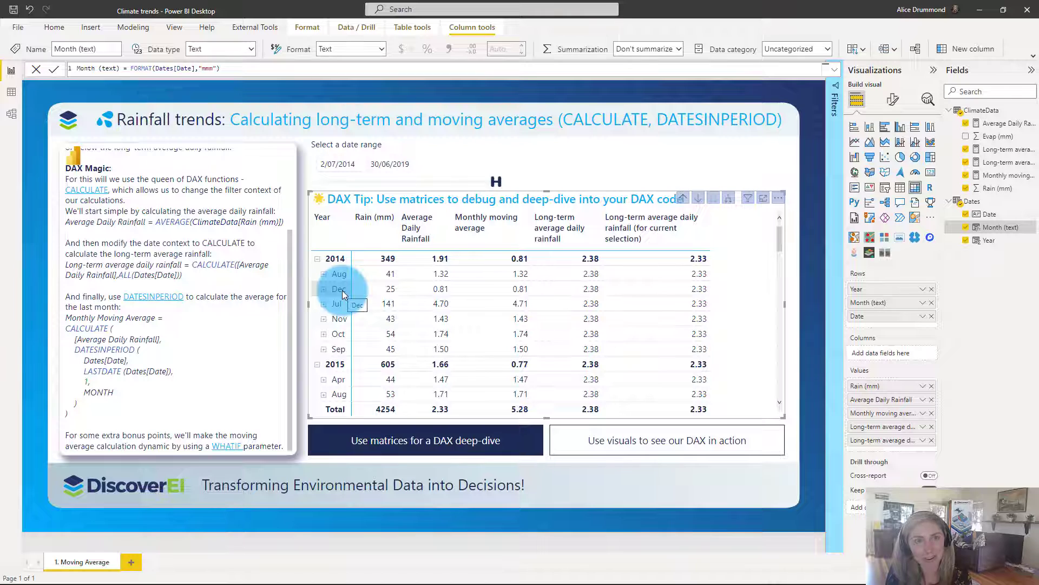
Start another calculated column in the Dates table named Month, using the MONTH function.
{"action": "left_click", "coordinate": [966, 202]}
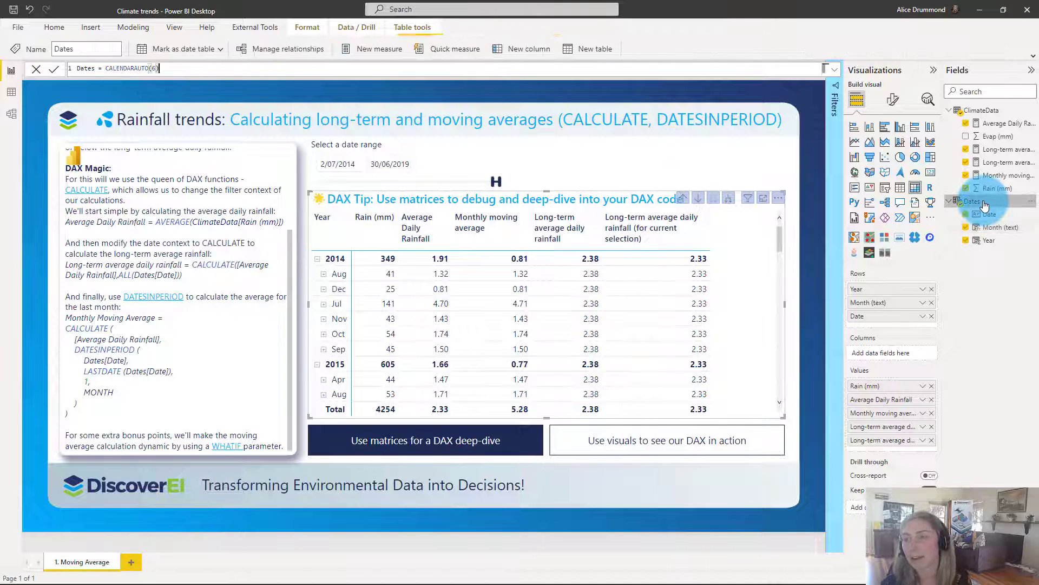
{"action": "right_click", "coordinate": [967, 203]}
{"action": "key", "text": "Escape"}
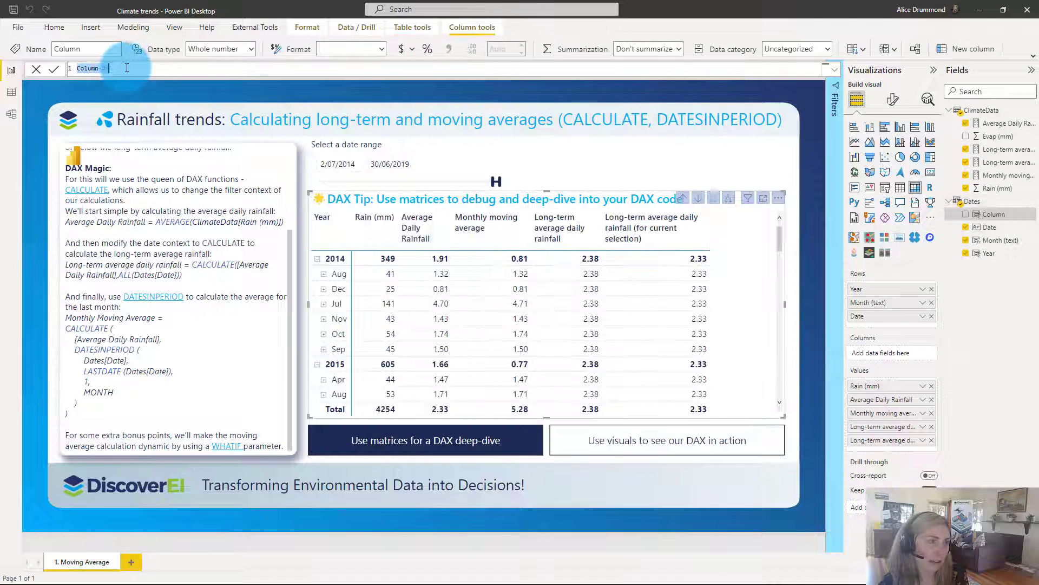
{"action": "type", "text": "Month = month"}
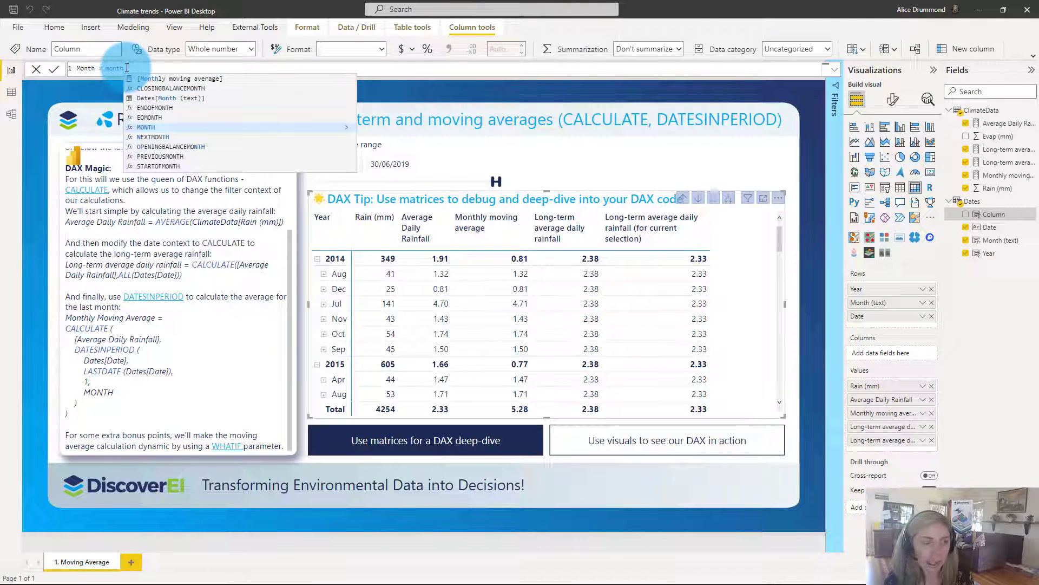
{"action": "key", "text": "Tab"}
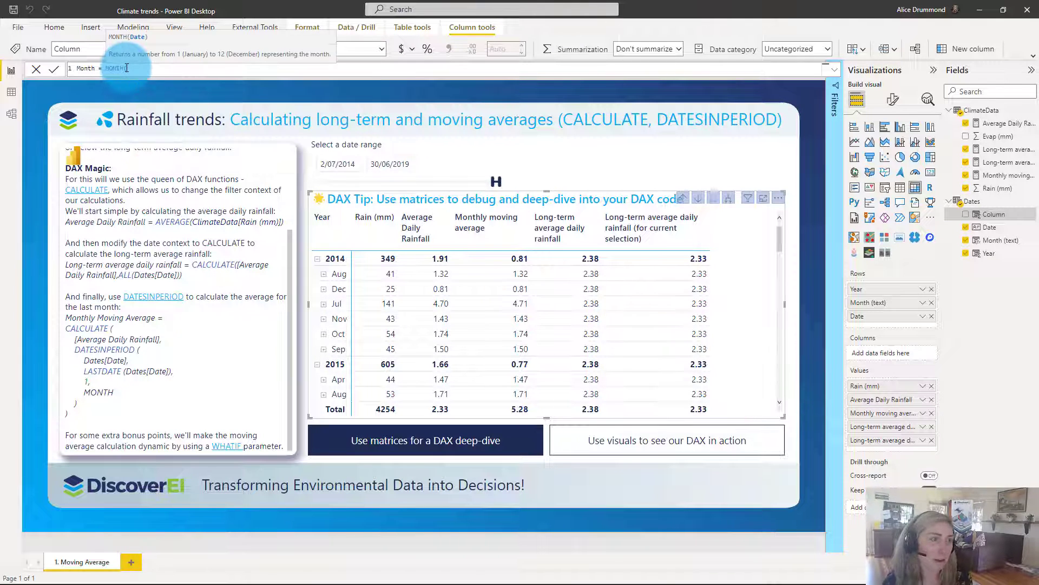
Enter Dates[Date] as the argument of MONTH, close the formula and commit the column.
{"action": "type", "text": "Date"}
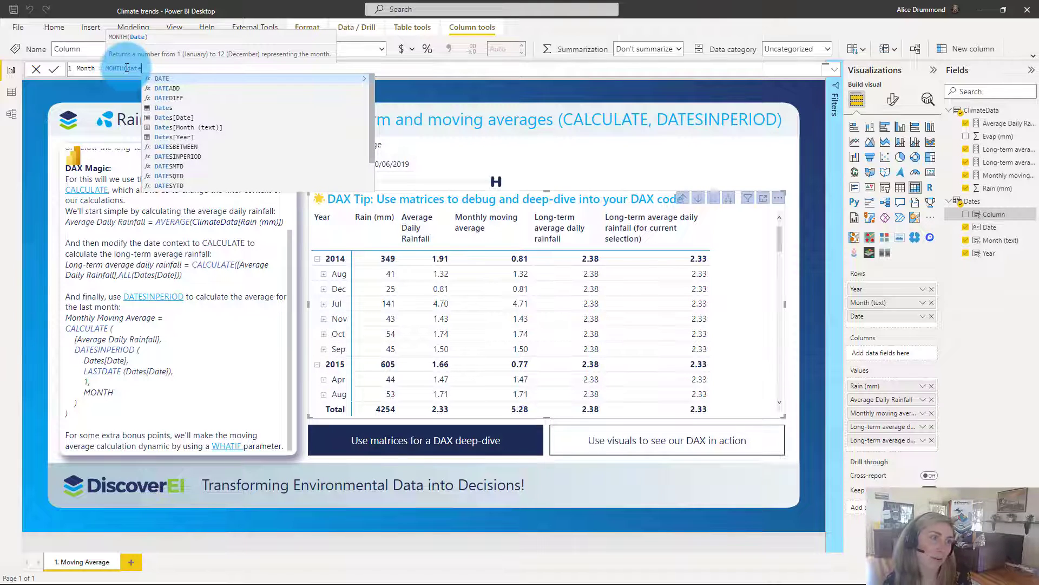
{"action": "key", "text": "Down"}
{"action": "key", "text": "Down"}
{"action": "key", "text": "Down"}
{"action": "key", "text": "Down"}
{"action": "key", "text": "Tab"}
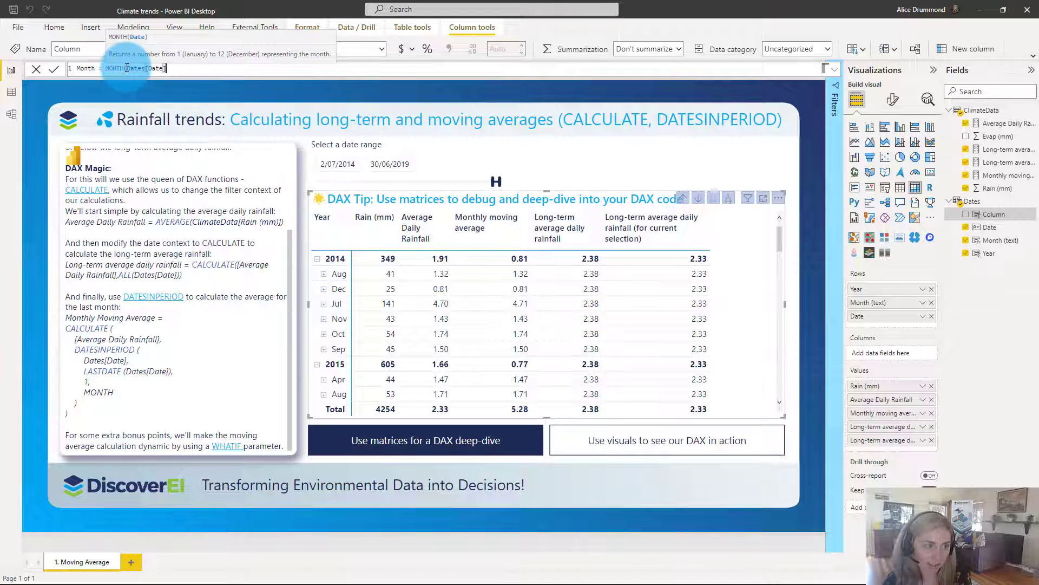
{"action": "type", "text": ")"}
{"action": "key", "text": "Return"}
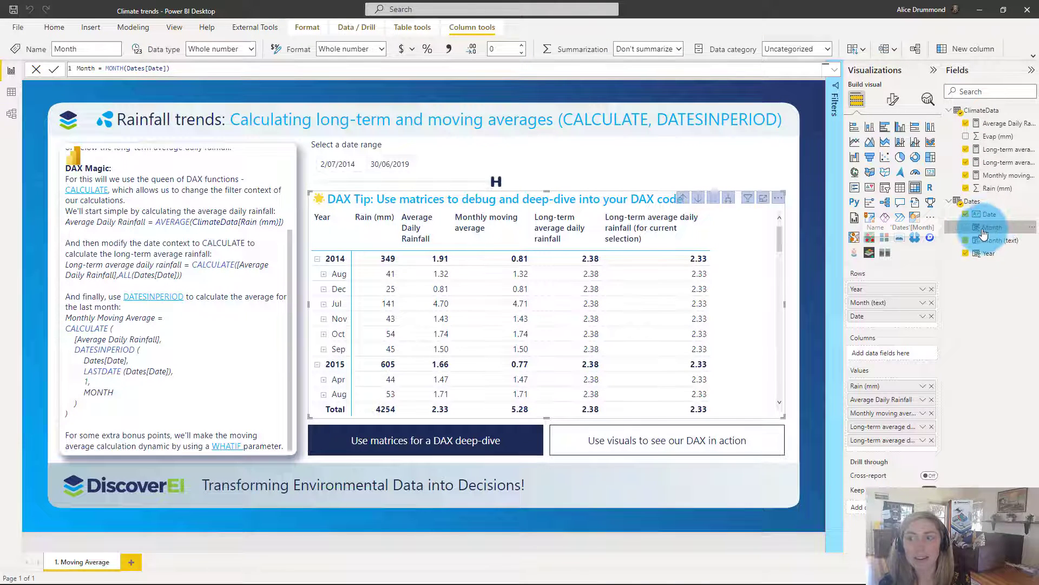
Sort the Month (text) column by Month so the matrix months follow calendar order.
{"action": "left_click", "coordinate": [998, 242]}
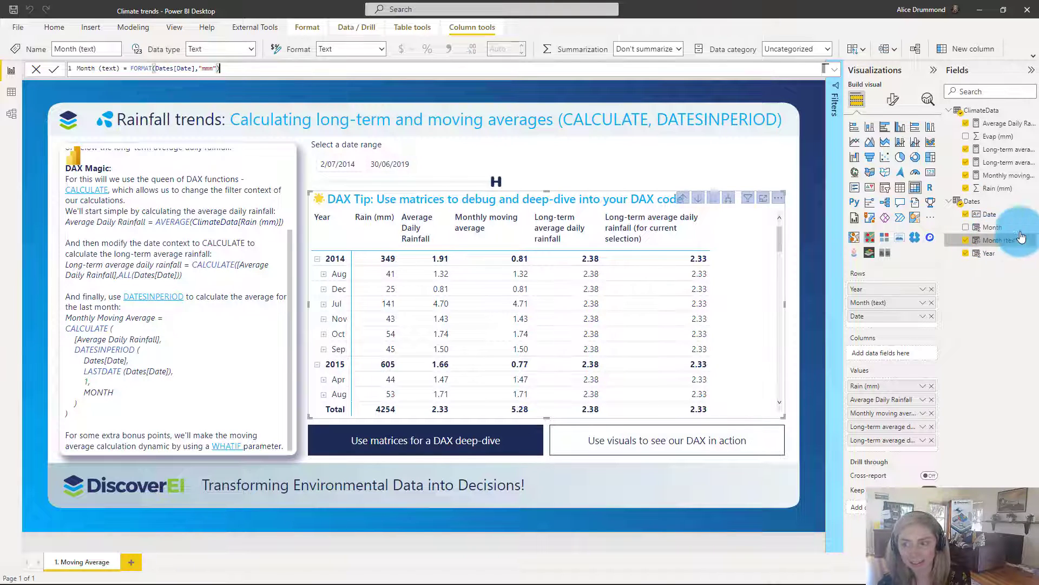
{"action": "left_click", "coordinate": [862, 49]}
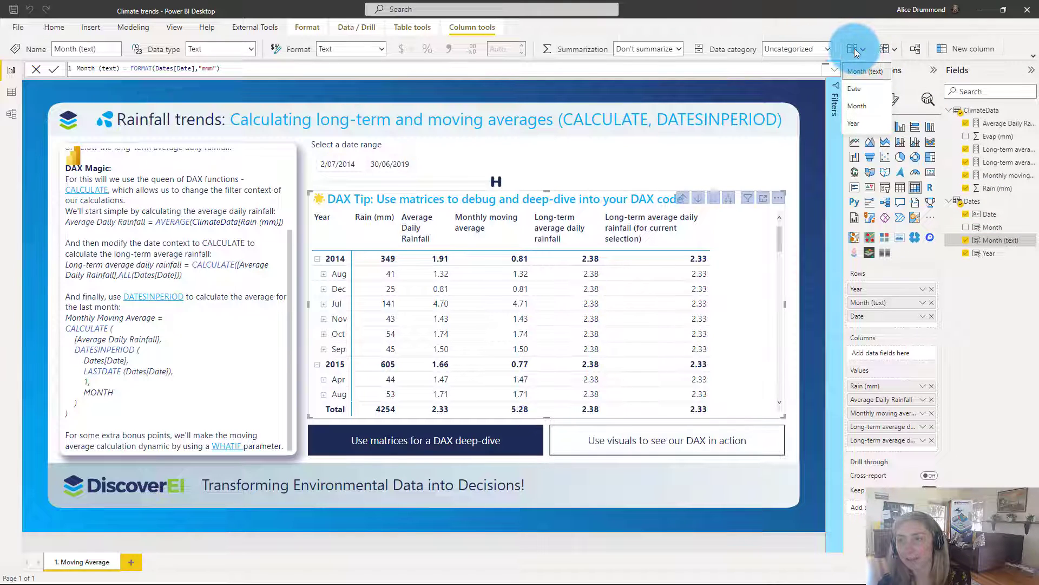
{"action": "left_click", "coordinate": [856, 107]}
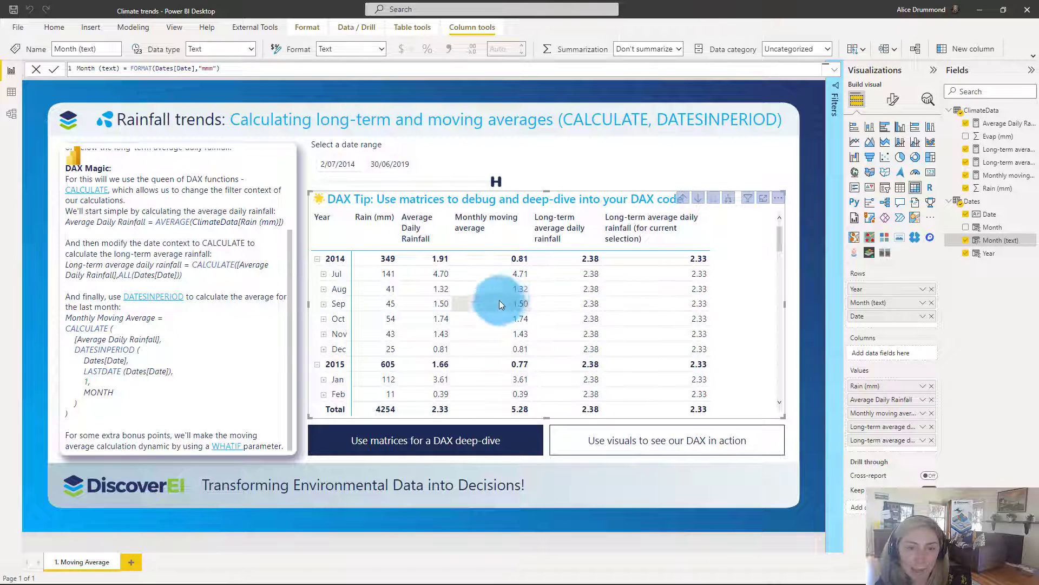
Expand November 2014 in the matrix, examine its daily rainfall rows, and switch back to the line chart view.
{"action": "left_click", "coordinate": [323, 335]}
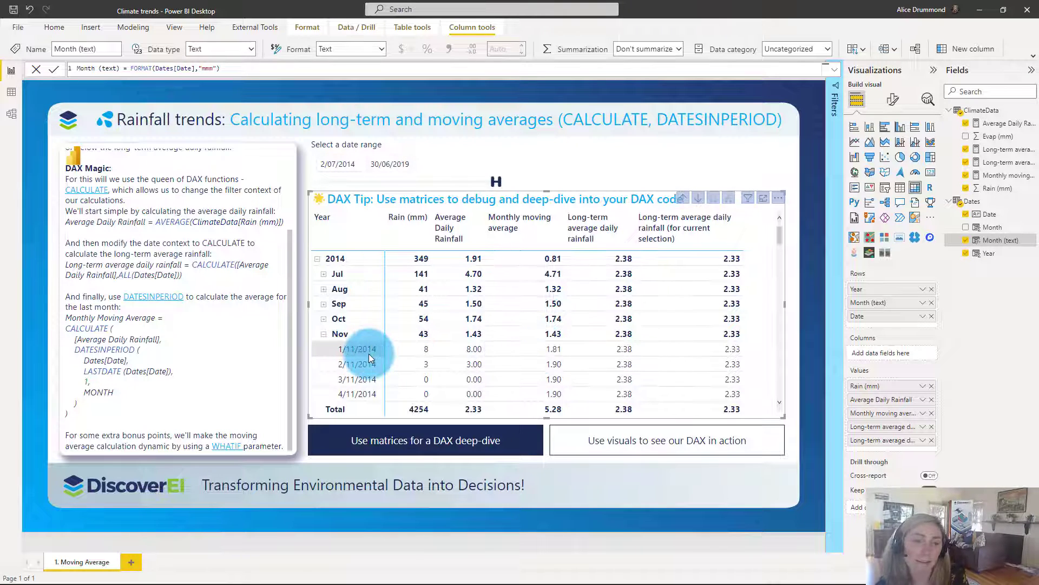
{"action": "scroll", "coordinate": [545, 385], "scroll_direction": "down", "scroll_amount": 3}
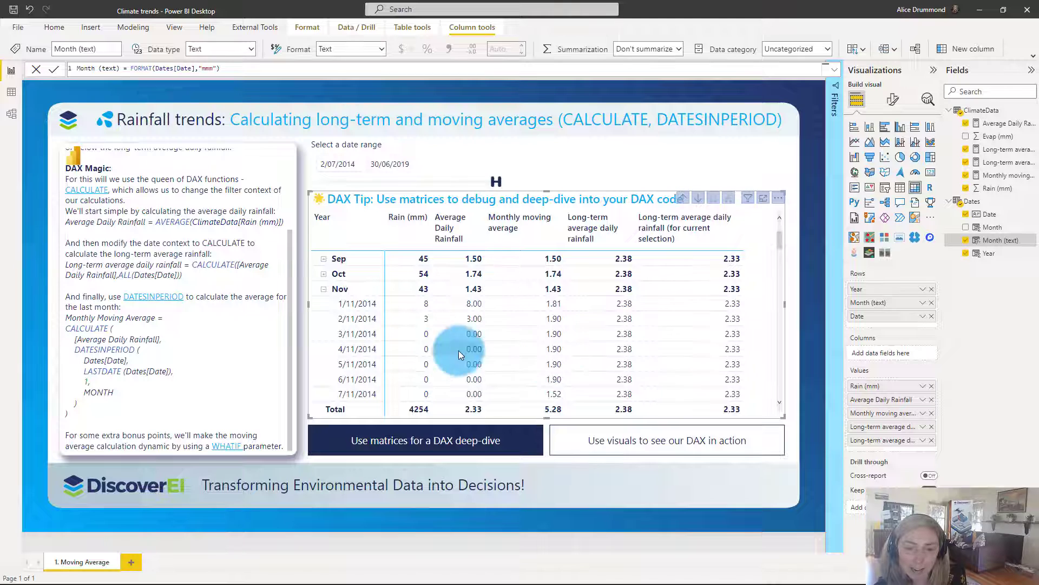
{"action": "scroll", "coordinate": [547, 368], "scroll_direction": "down", "scroll_amount": 3}
{"action": "scroll", "coordinate": [547, 368], "scroll_direction": "up", "scroll_amount": 3}
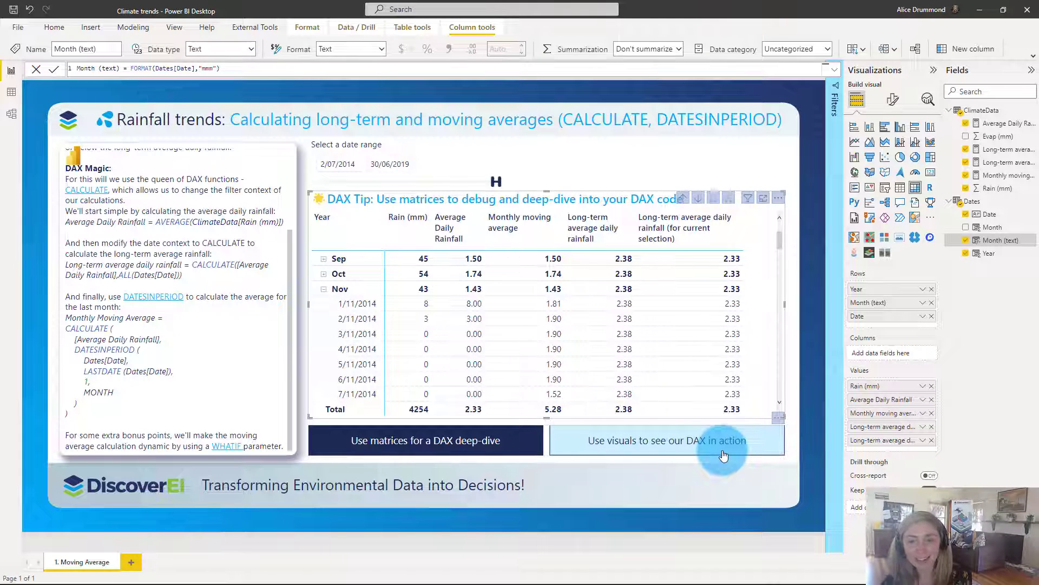
{"action": "left_click", "coordinate": [660, 438]}
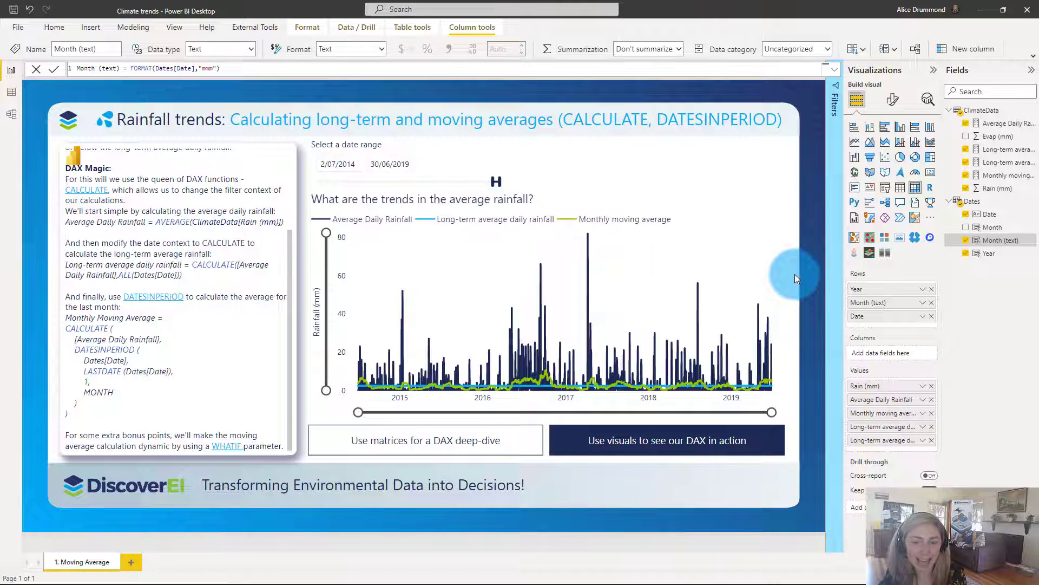
{"action": "left_click", "coordinate": [794, 274]}
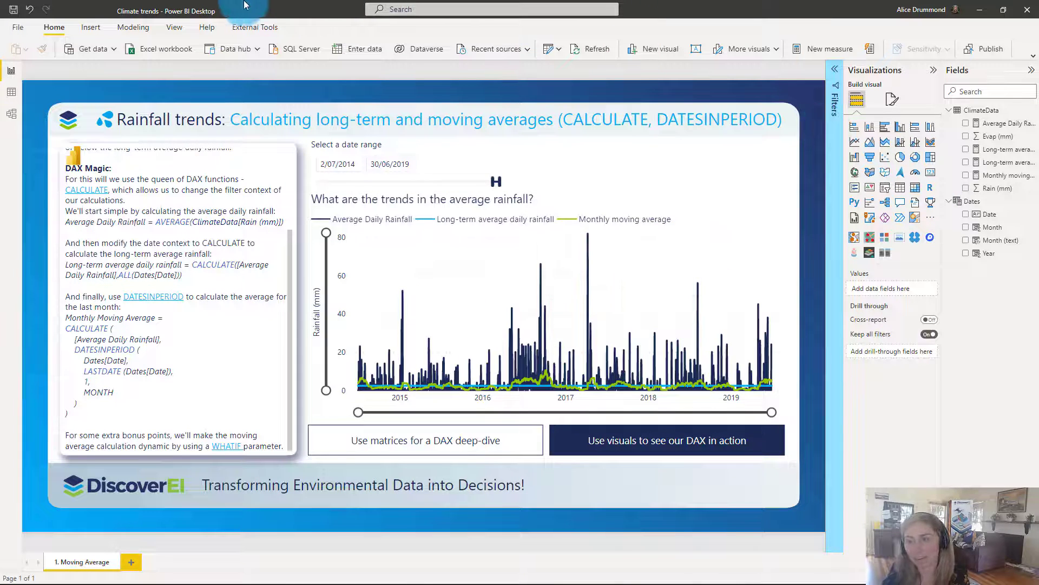
Start a new numeric range parameter and name it Moving average months.
{"action": "left_click", "coordinate": [91, 28]}
{"action": "left_click", "coordinate": [130, 28]}
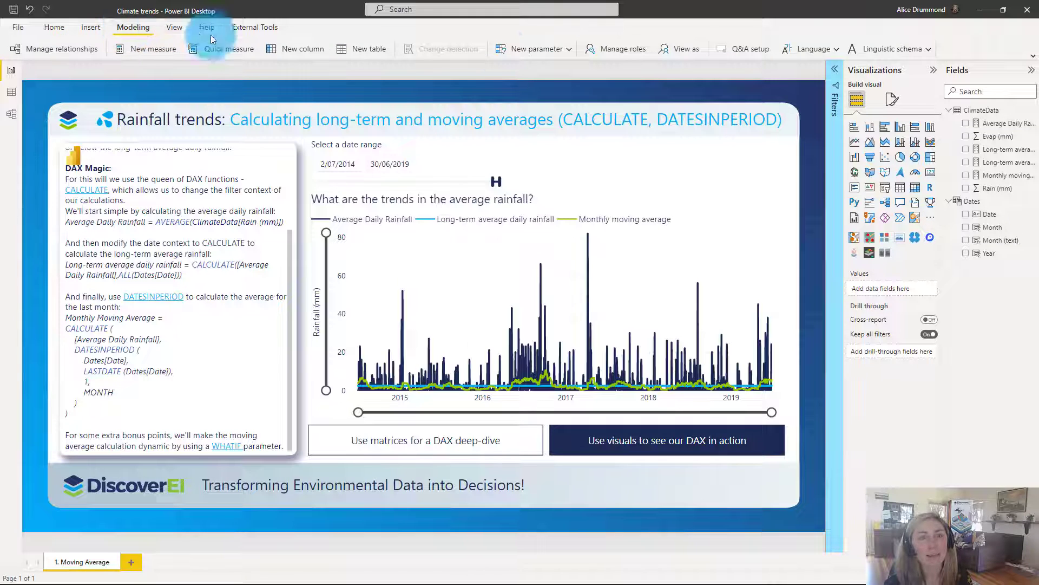
{"action": "left_click", "coordinate": [563, 52]}
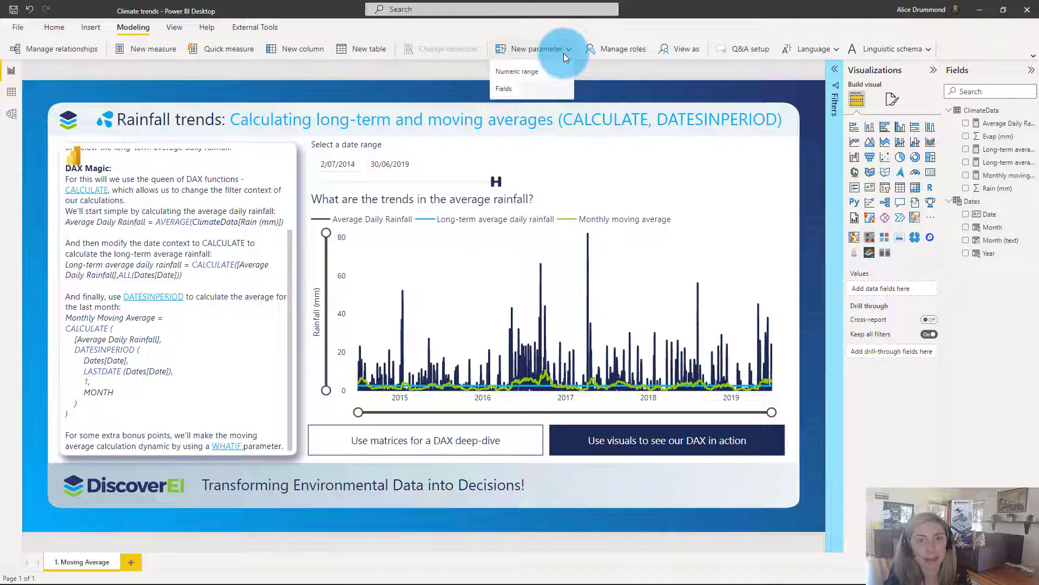
{"action": "left_click", "coordinate": [520, 73]}
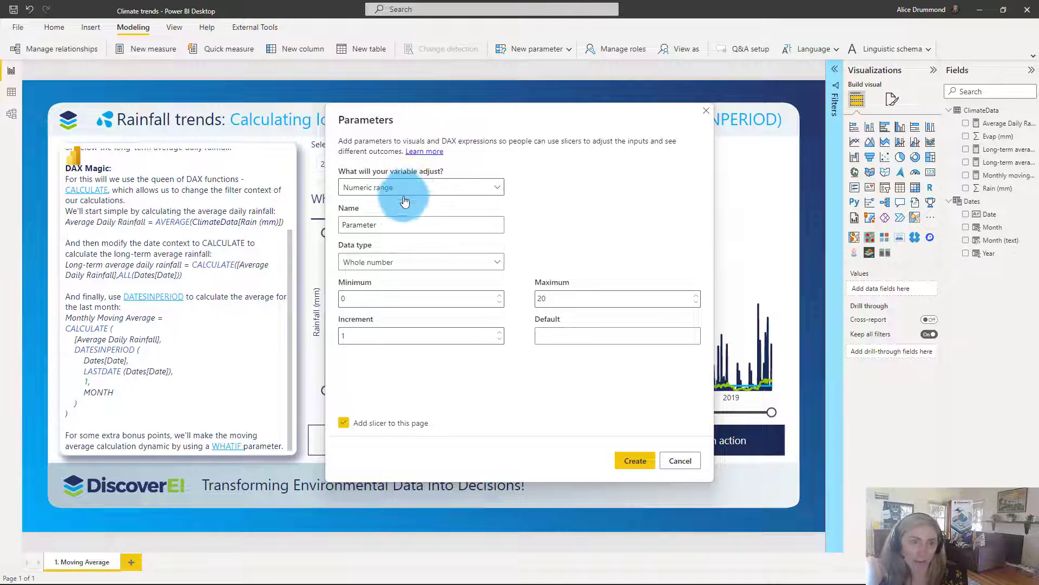
{"action": "left_click_drag", "start_coordinate": [389, 225], "coordinate": [317, 222]}
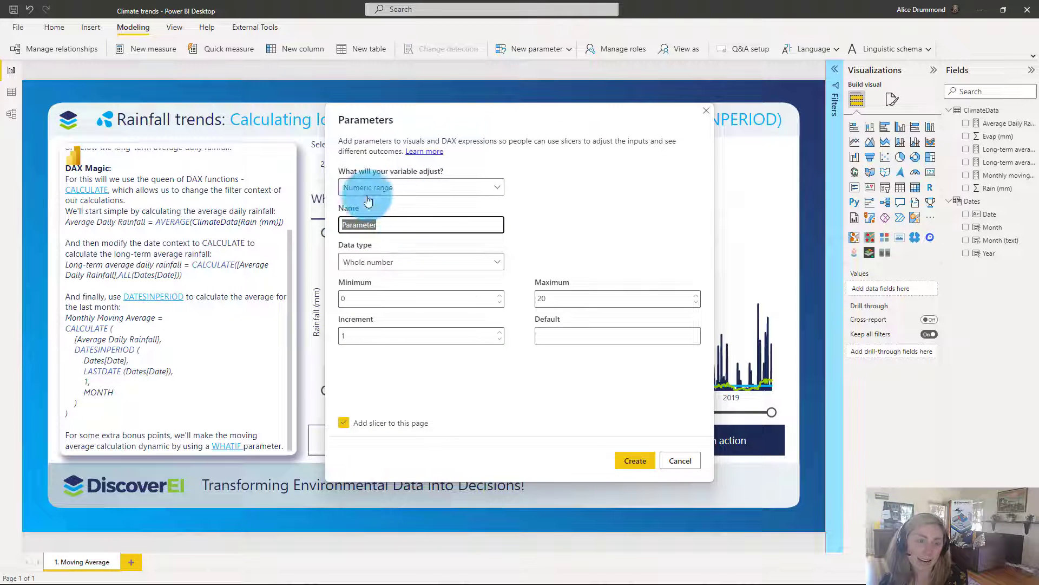
{"action": "double_click", "coordinate": [358, 227]}
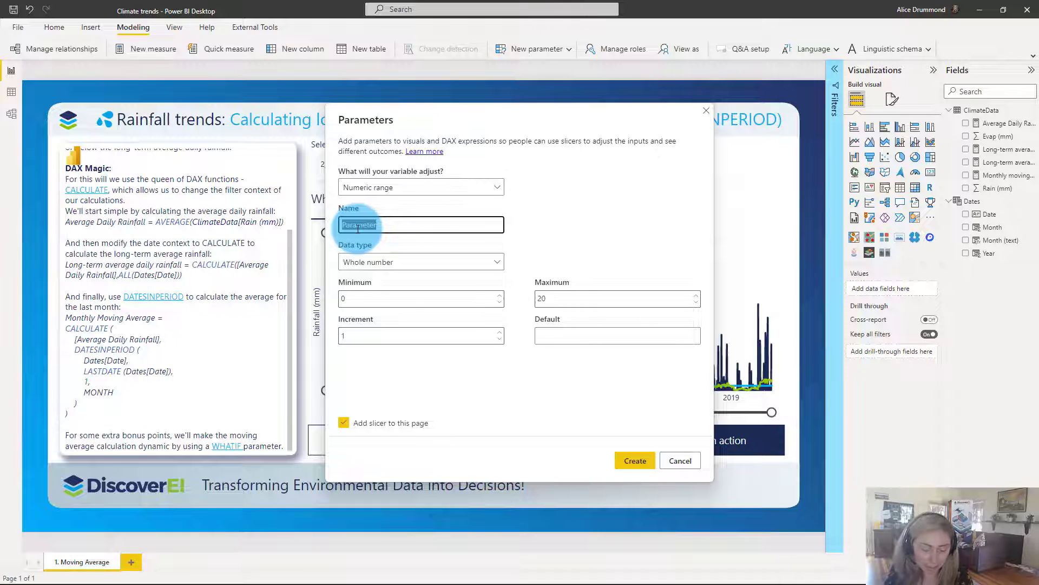
{"action": "type", "text": "Moving av"}
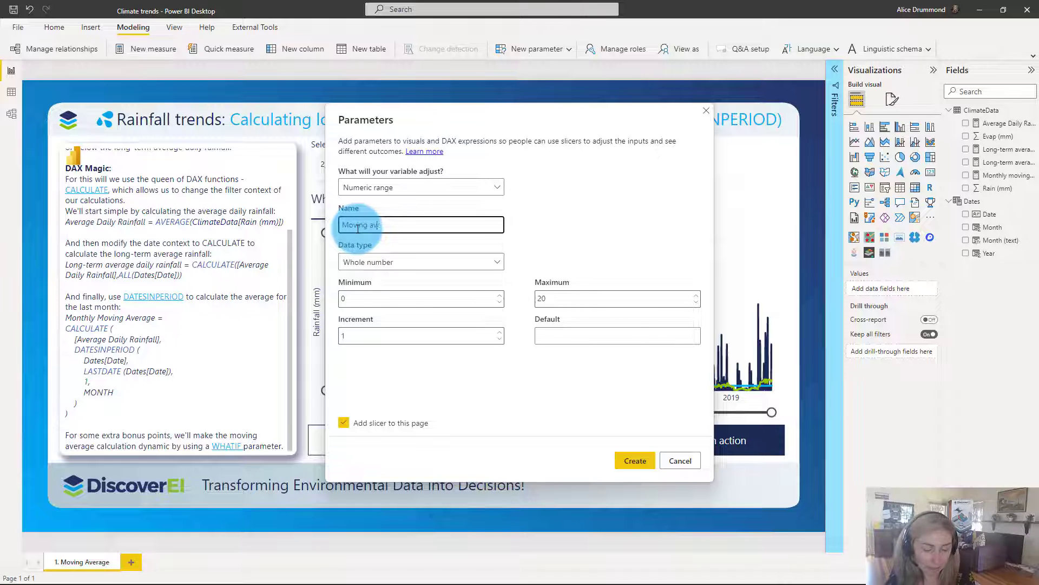
{"action": "type", "text": "erage mon"}
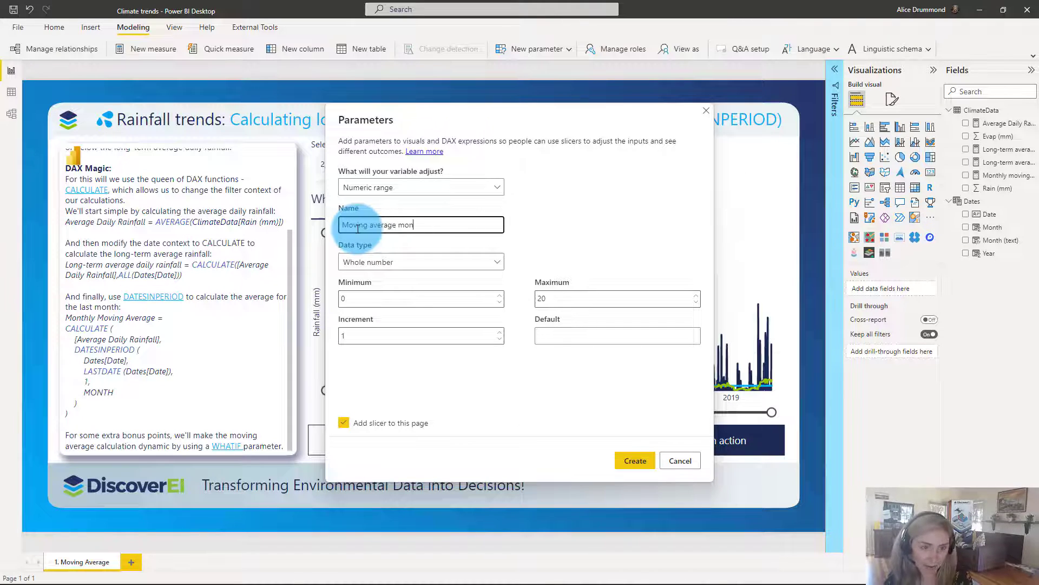
{"action": "type", "text": "ths"}
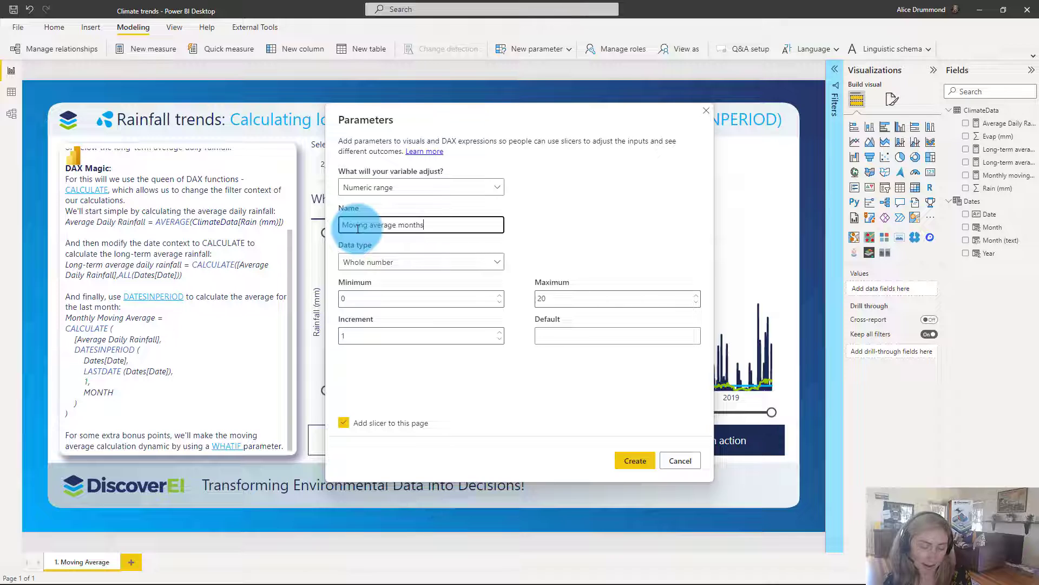
Set the parameter's minimum to 1, maximum to 12, increment to 1 and default to 1, and create it with a slicer.
{"action": "double_click", "coordinate": [349, 298]}
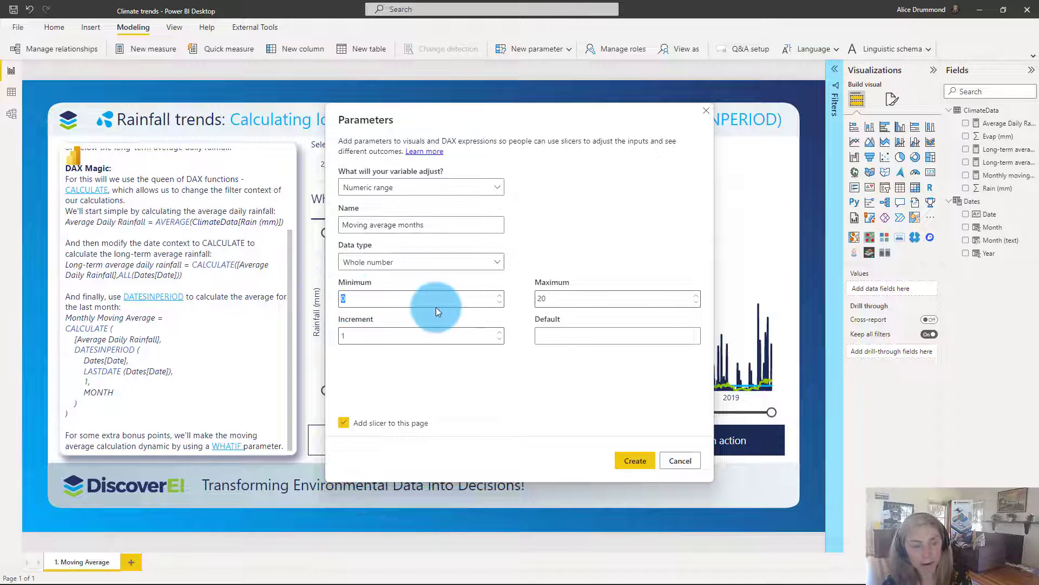
{"action": "type", "text": "1"}
{"action": "double_click", "coordinate": [542, 298]}
{"action": "type", "text": "12"}
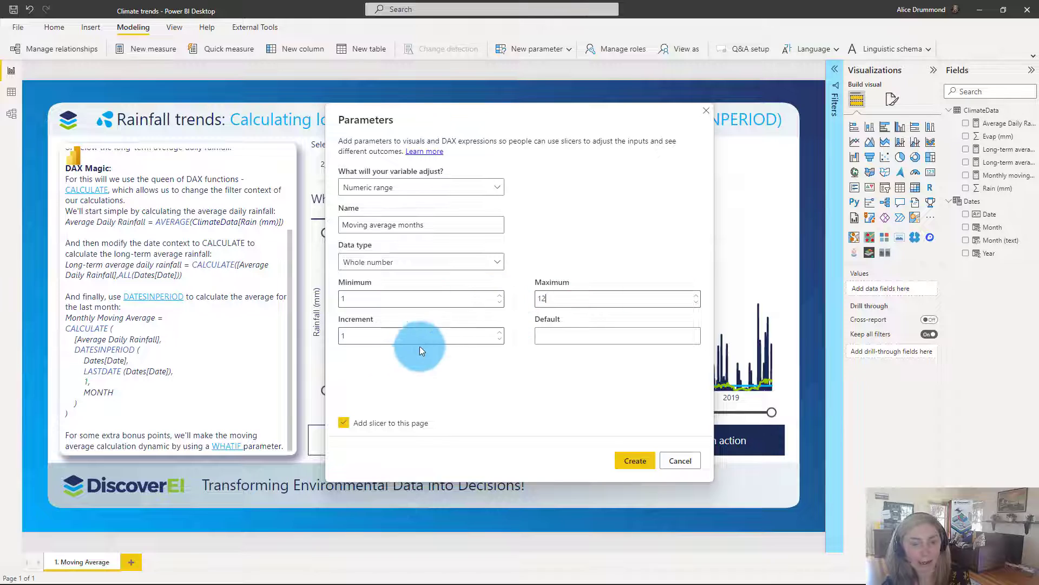
{"action": "double_click", "coordinate": [352, 335]}
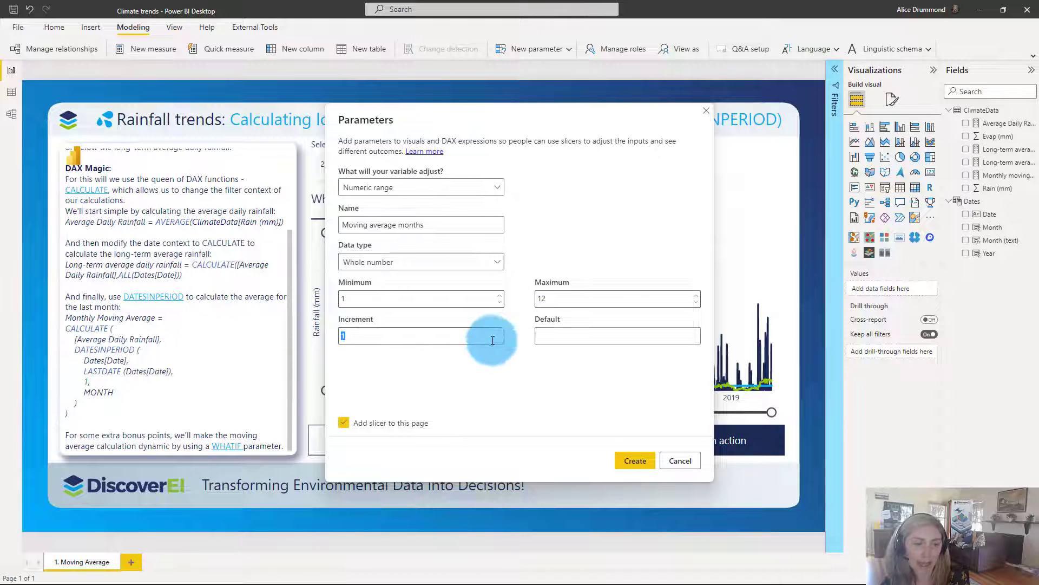
{"action": "left_click", "coordinate": [592, 336]}
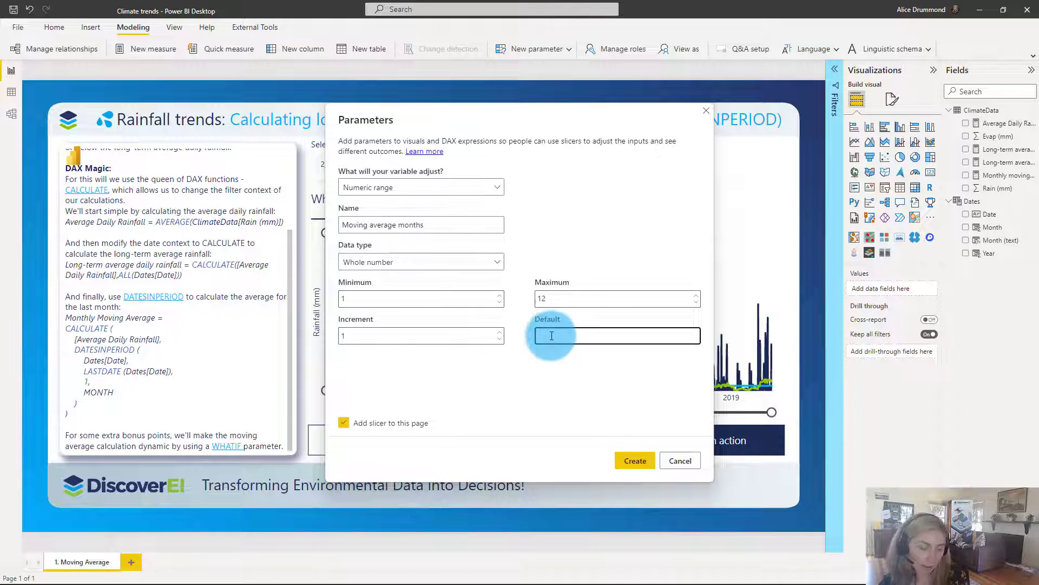
{"action": "type", "text": "1"}
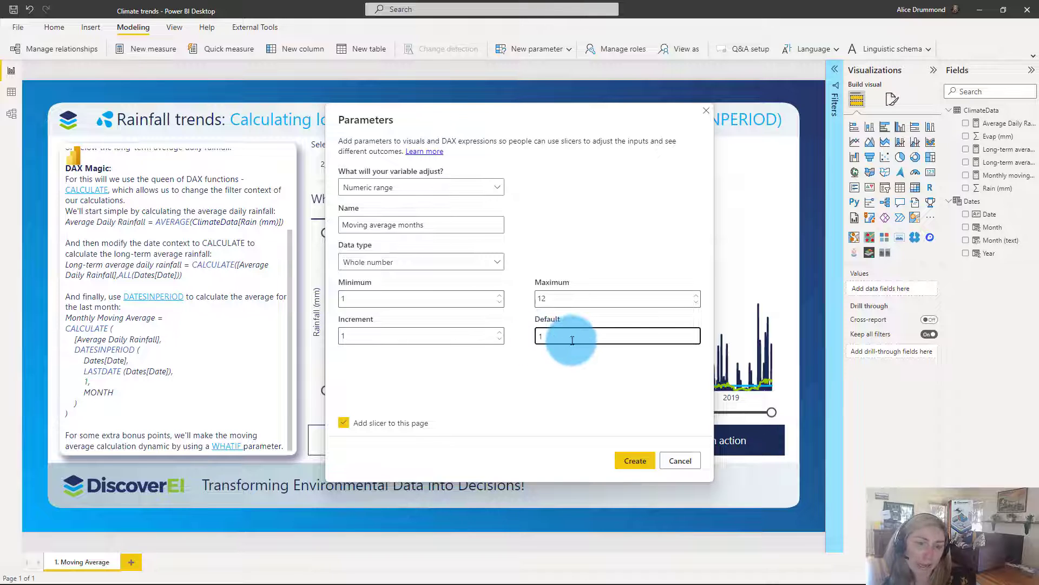
{"action": "left_click", "coordinate": [644, 461]}
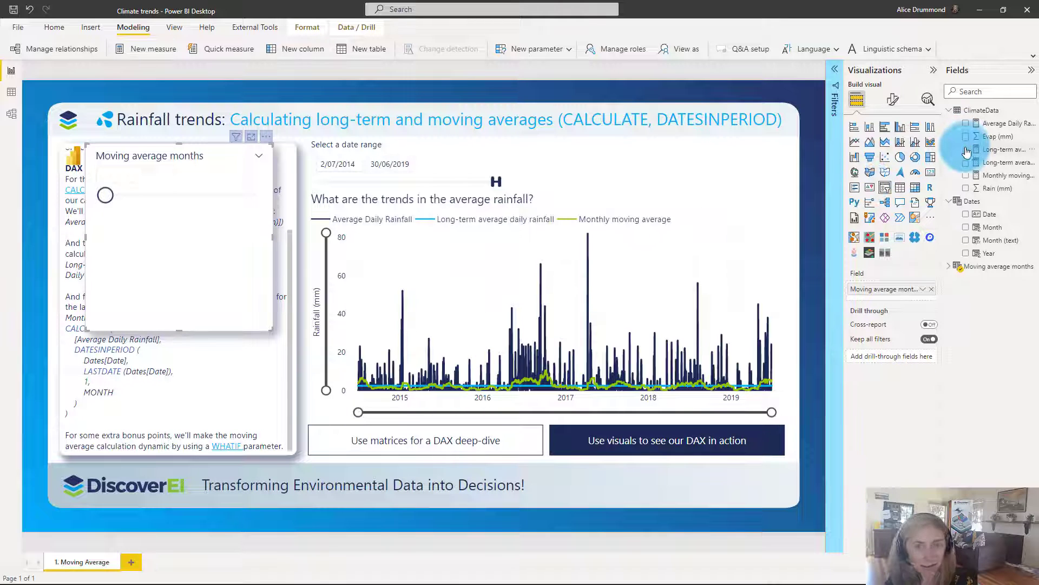
Expand the Moving average months table and inspect its GENERATESERIES formula.
{"action": "left_click", "coordinate": [950, 267]}
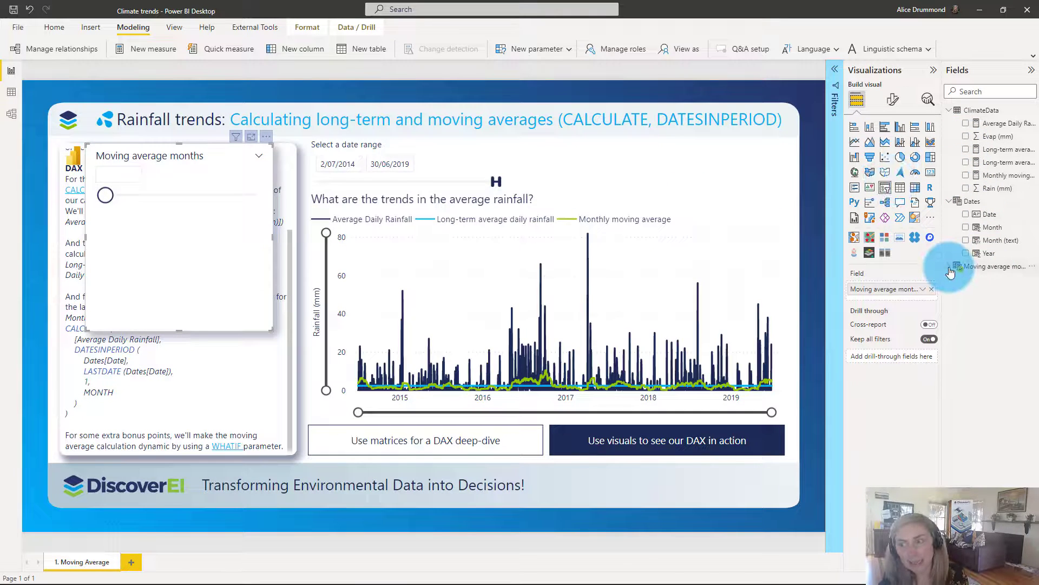
{"action": "left_click", "coordinate": [987, 268]}
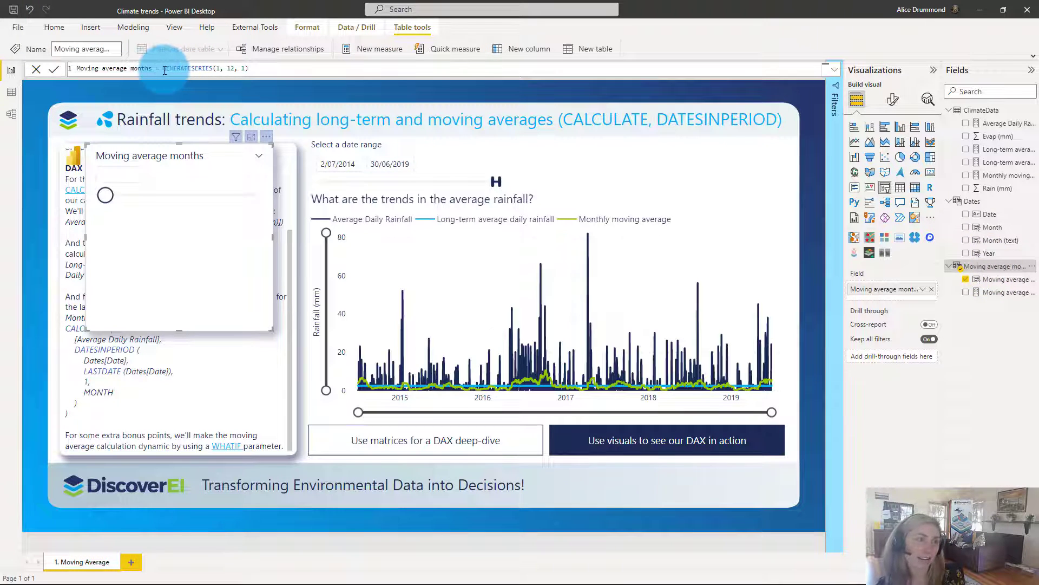
{"action": "left_click", "coordinate": [227, 73]}
{"action": "double_click", "coordinate": [227, 73]}
{"action": "type", "text": "12"}
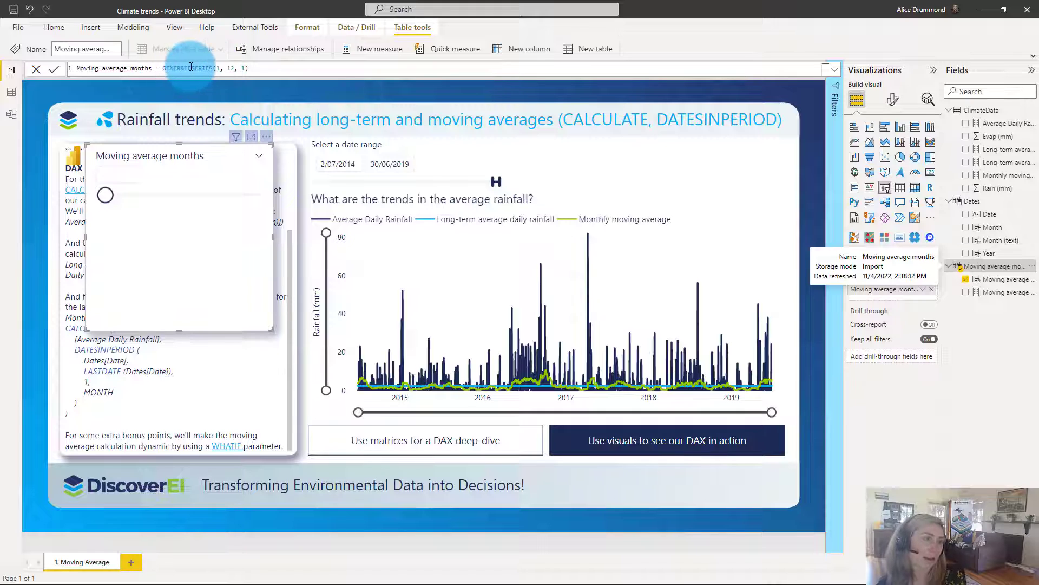
{"action": "left_click", "coordinate": [217, 72]}
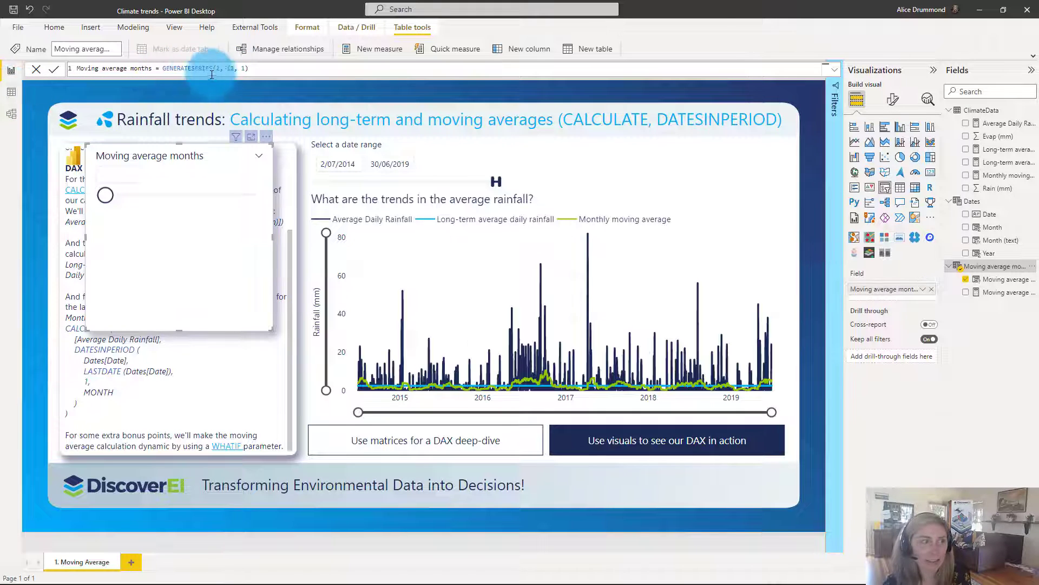
Examine the rows of the Moving average months table and the formula of its Moving average months Value measure.
{"action": "left_click", "coordinate": [10, 92]}
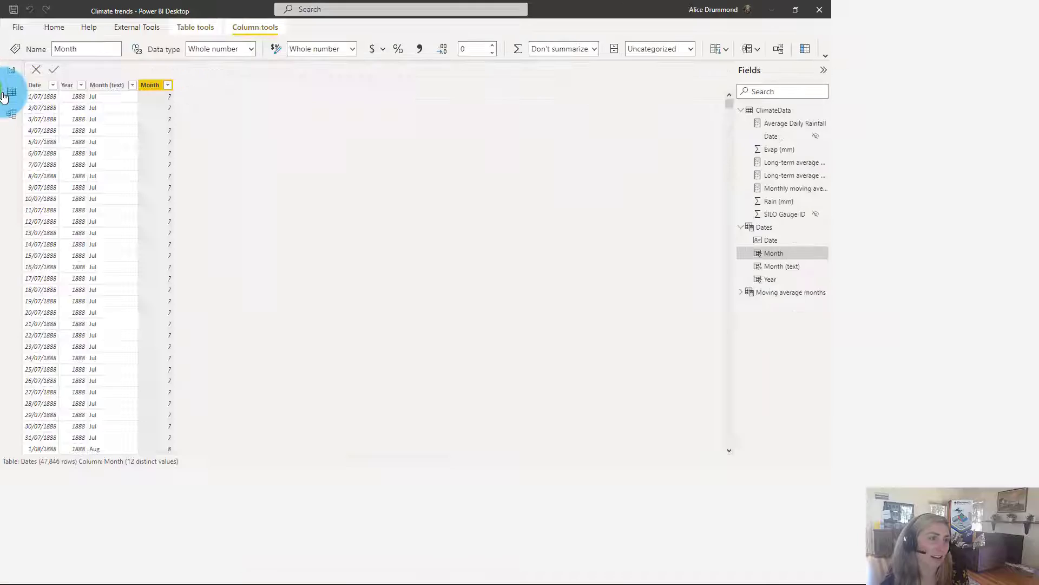
{"action": "left_click", "coordinate": [146, 81]}
{"action": "left_click", "coordinate": [999, 292]}
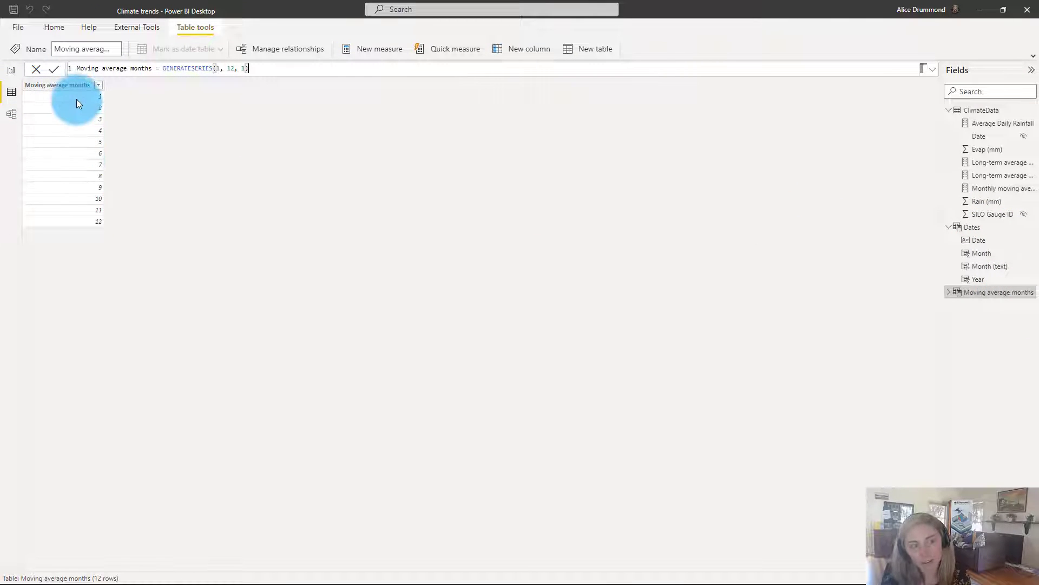
{"action": "left_click", "coordinate": [12, 71]}
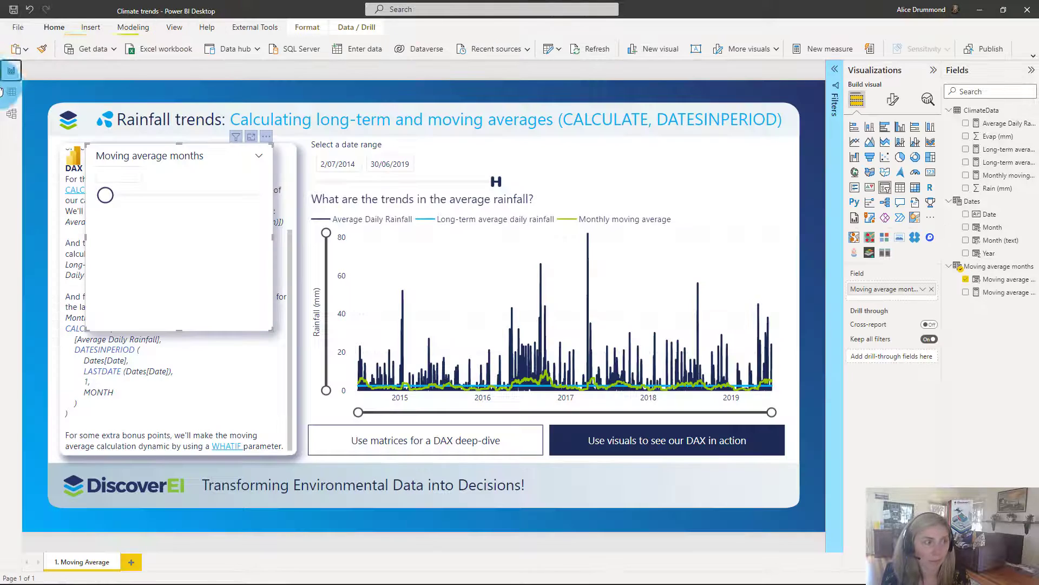
{"action": "left_click", "coordinate": [999, 292]}
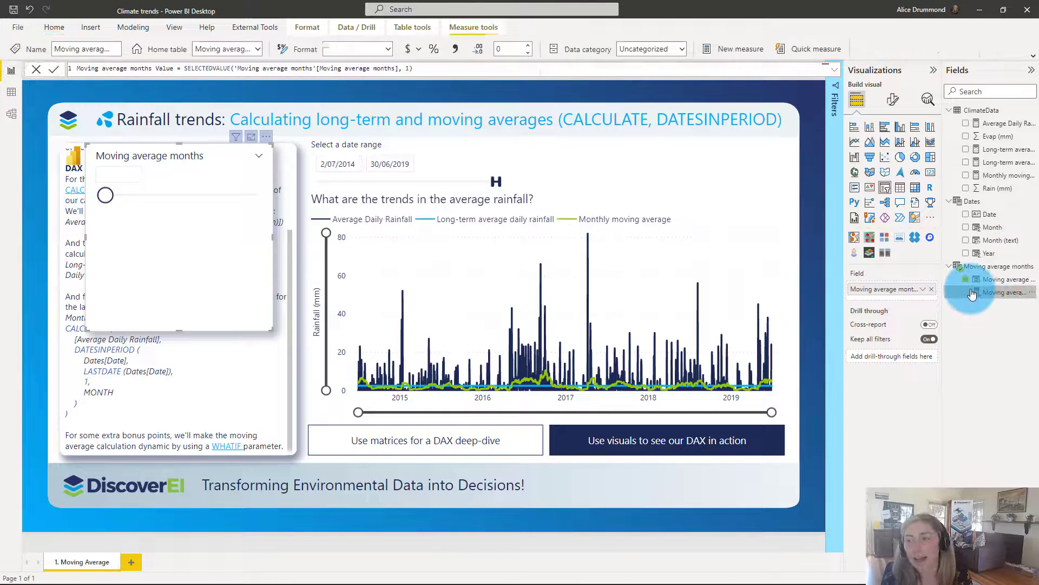
Set the Moving average months slicer to 4, reduce its height and move it above the line chart beside the date range.
{"action": "left_click_drag", "start_coordinate": [105, 195], "coordinate": [159, 194]}
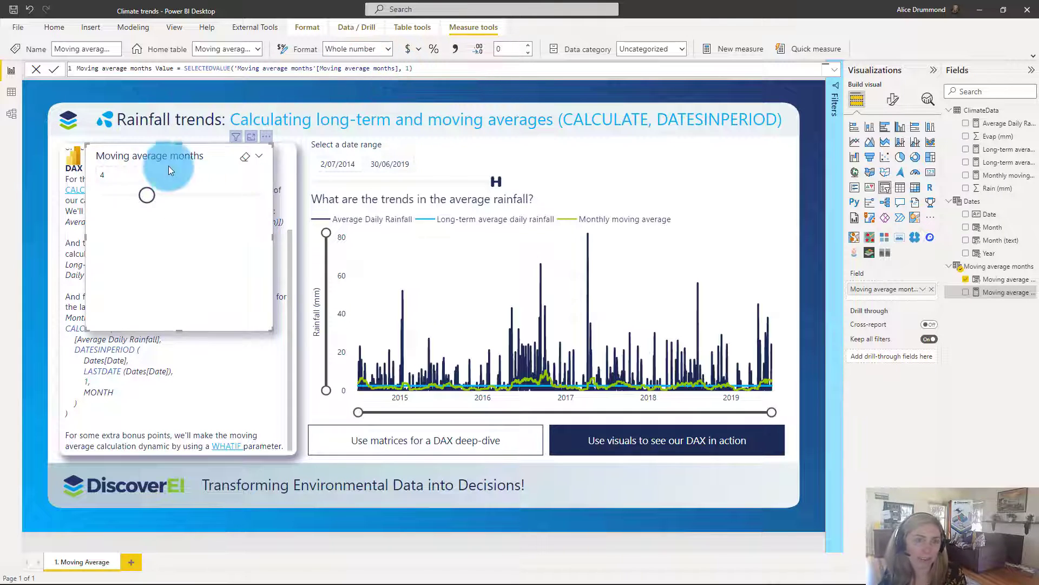
{"action": "left_click_drag", "start_coordinate": [181, 330], "coordinate": [177, 210]}
{"action": "left_click_drag", "start_coordinate": [166, 151], "coordinate": [680, 148]}
{"action": "mouse_move", "coordinate": [659, 188]}
{"action": "left_mouse_down"}
{"action": "mouse_move", "coordinate": [719, 186]}
{"action": "mouse_move", "coordinate": [660, 187]}
{"action": "left_mouse_up"}
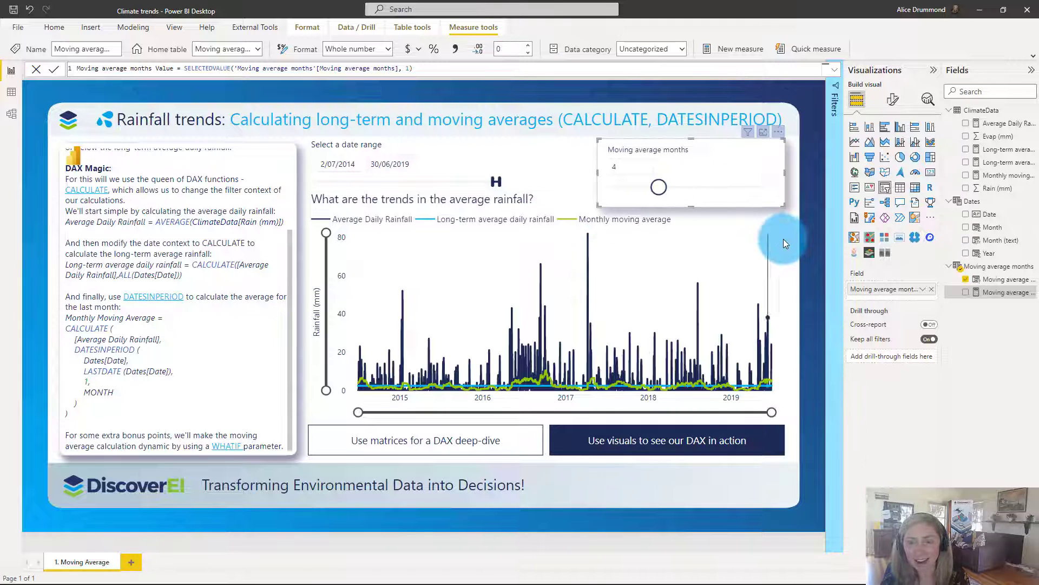
{"action": "left_click", "coordinate": [801, 219]}
Move the Moving average months table closer to the other tables in the model diagram and return to the report.
{"action": "left_click", "coordinate": [11, 114]}
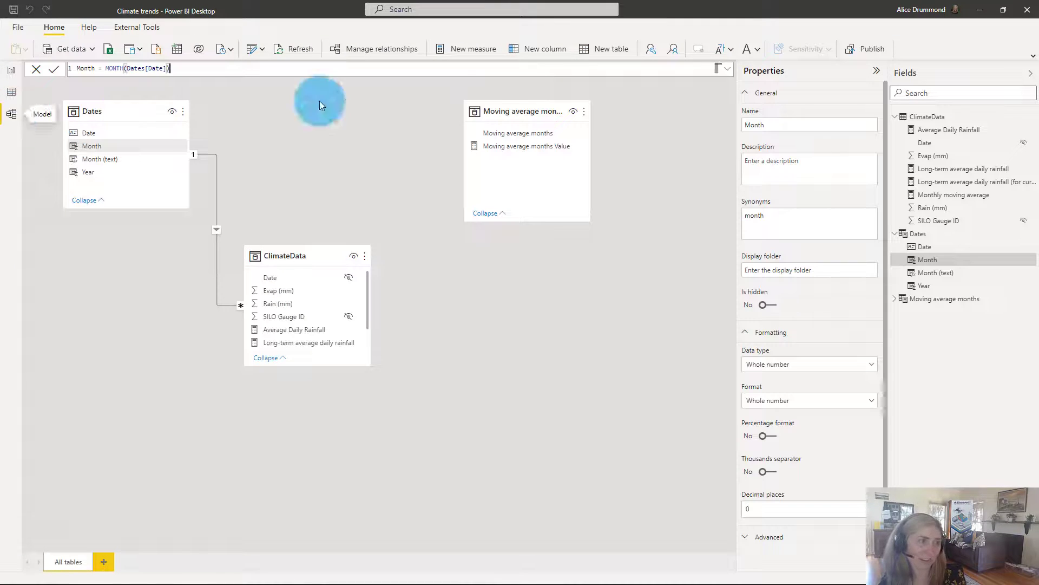
{"action": "left_click_drag", "start_coordinate": [490, 112], "coordinate": [466, 100]}
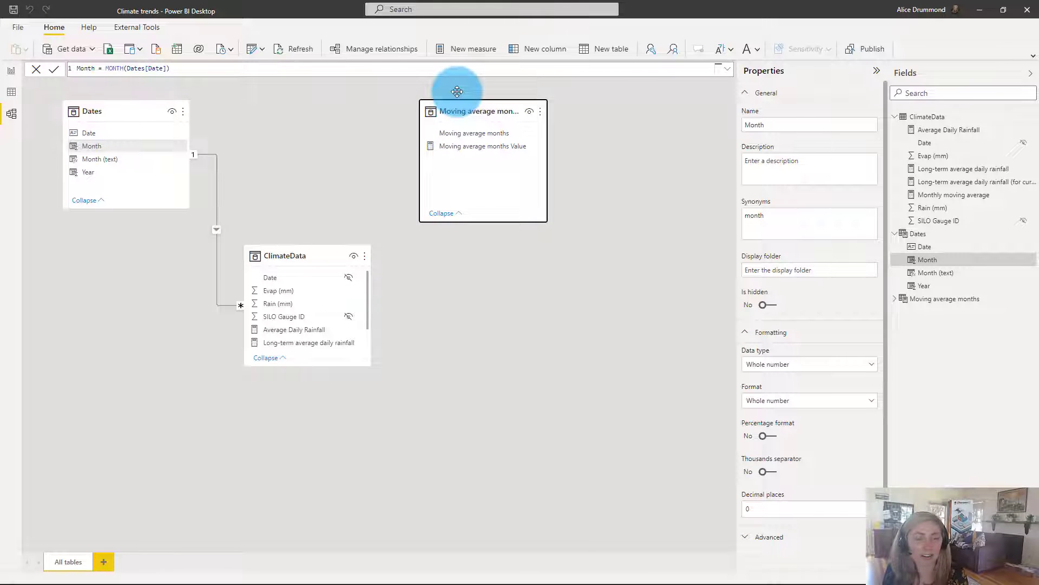
{"action": "left_click", "coordinate": [12, 70]}
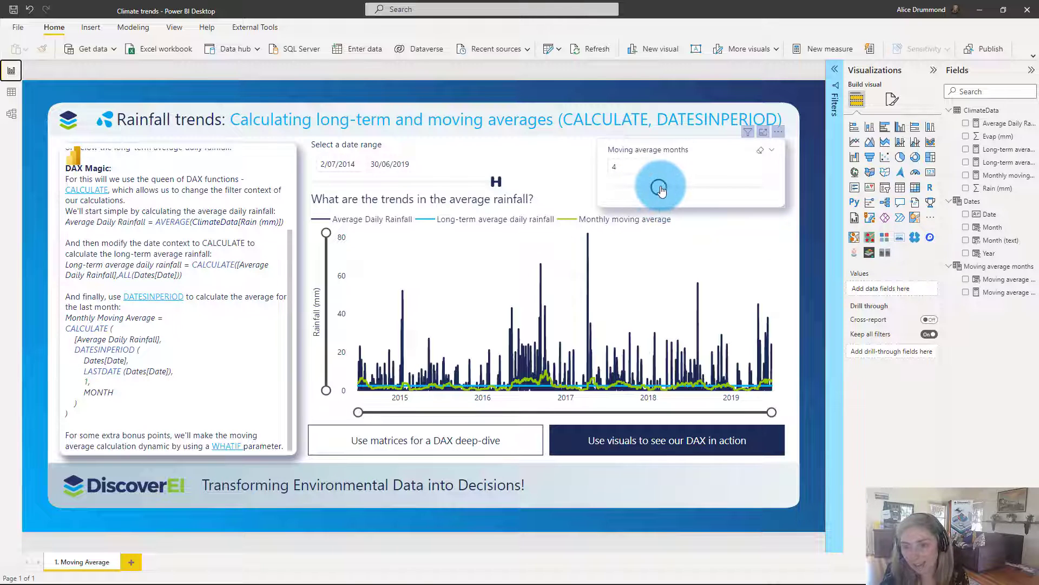
Set the Moving average months slicer to 6 and copy the full formula of the Monthly moving average measure.
{"action": "left_click_drag", "start_coordinate": [659, 189], "coordinate": [686, 186]}
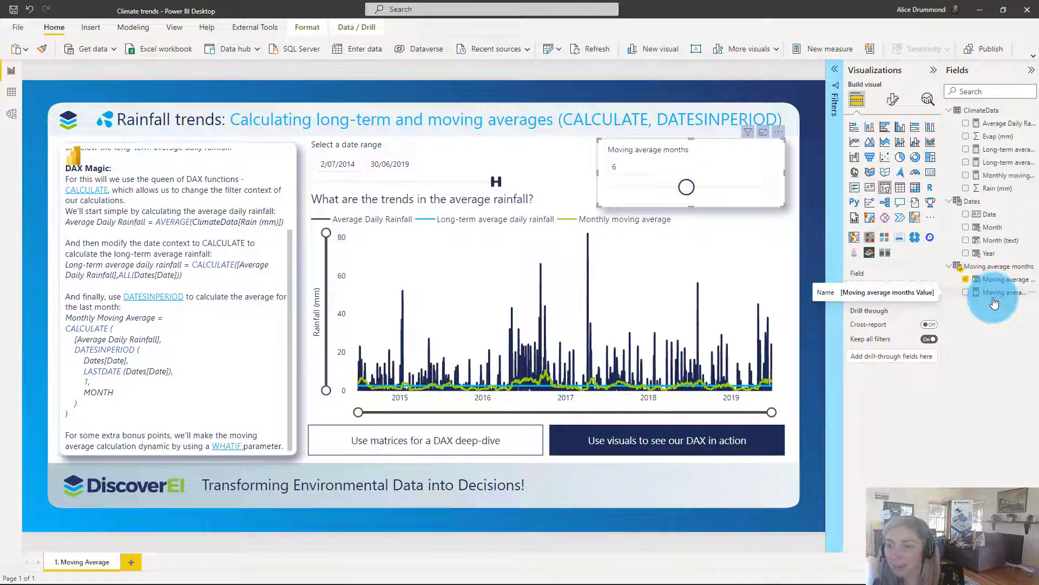
{"action": "left_click", "coordinate": [1004, 175]}
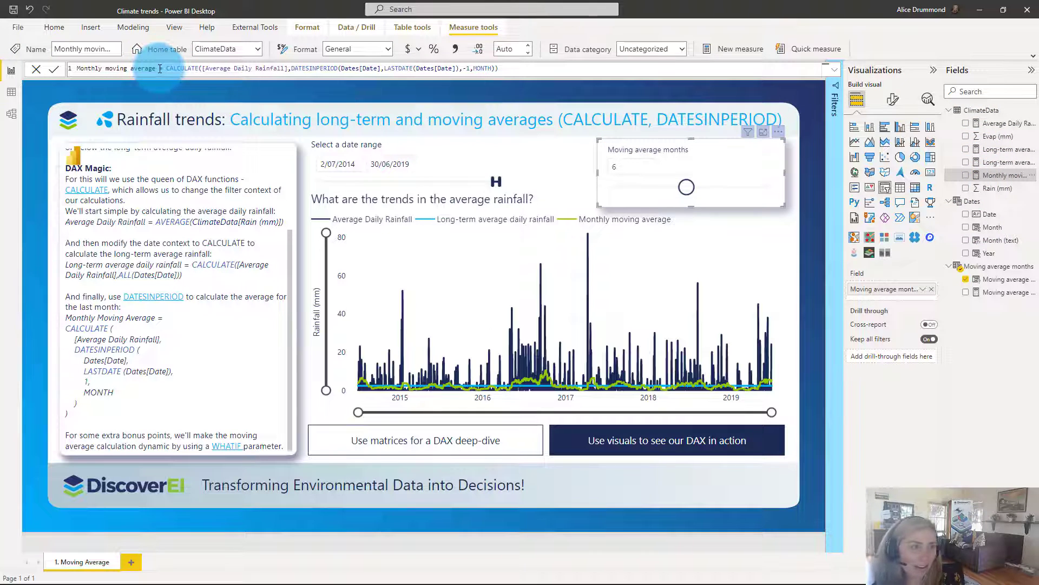
{"action": "left_click", "coordinate": [291, 69]}
{"action": "key", "text": "ctrl+a"}
{"action": "key", "text": "ctrl+c"}
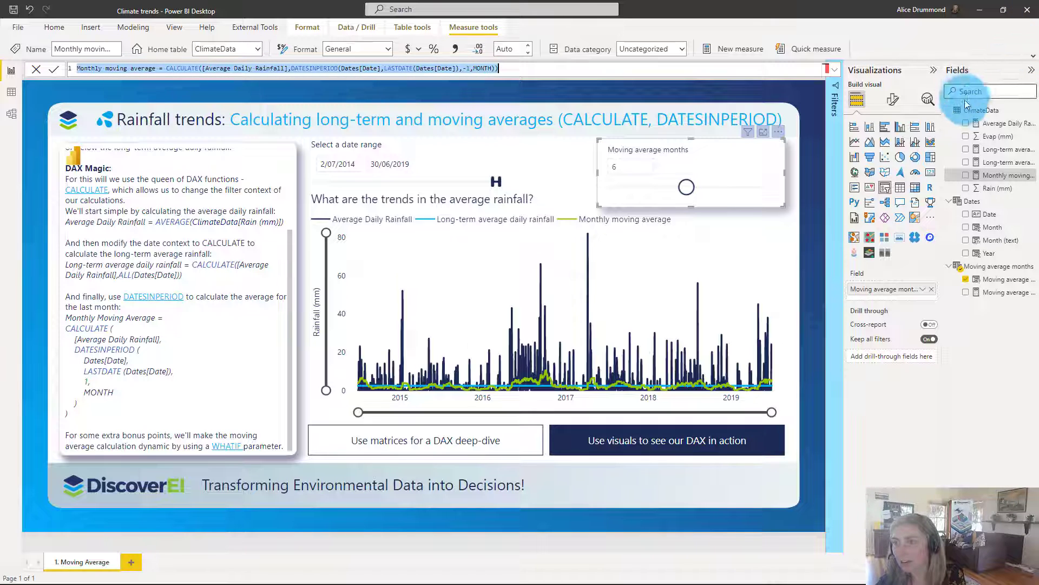
Create a new measure in the ClimateData table from the copied formula and name it Dynamic Monthly moving average.
{"action": "left_click", "coordinate": [980, 111]}
{"action": "right_click", "coordinate": [979, 116]}
{"action": "left_click", "coordinate": [915, 124]}
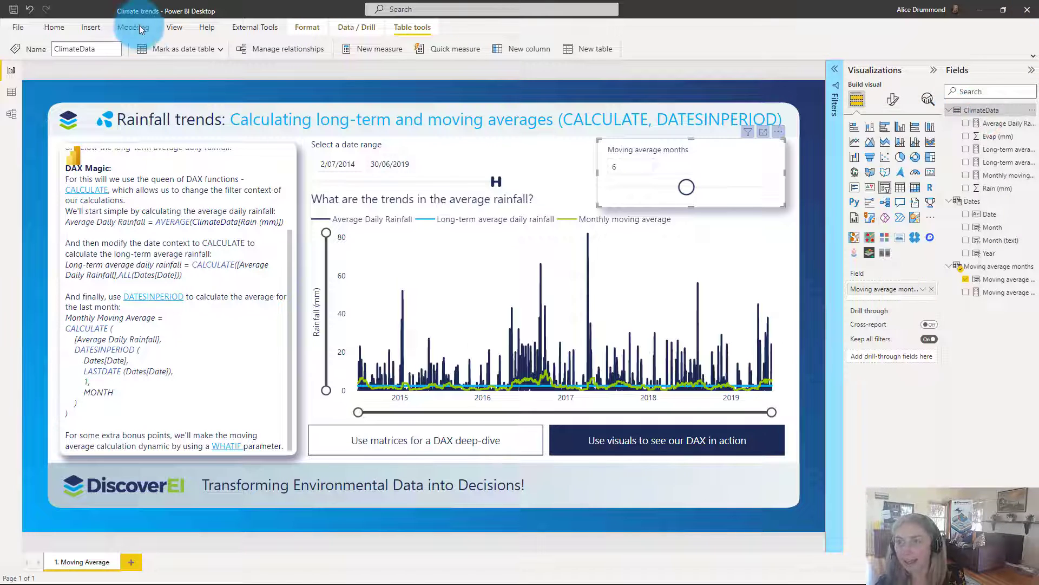
{"action": "key", "text": "ctrl+v"}
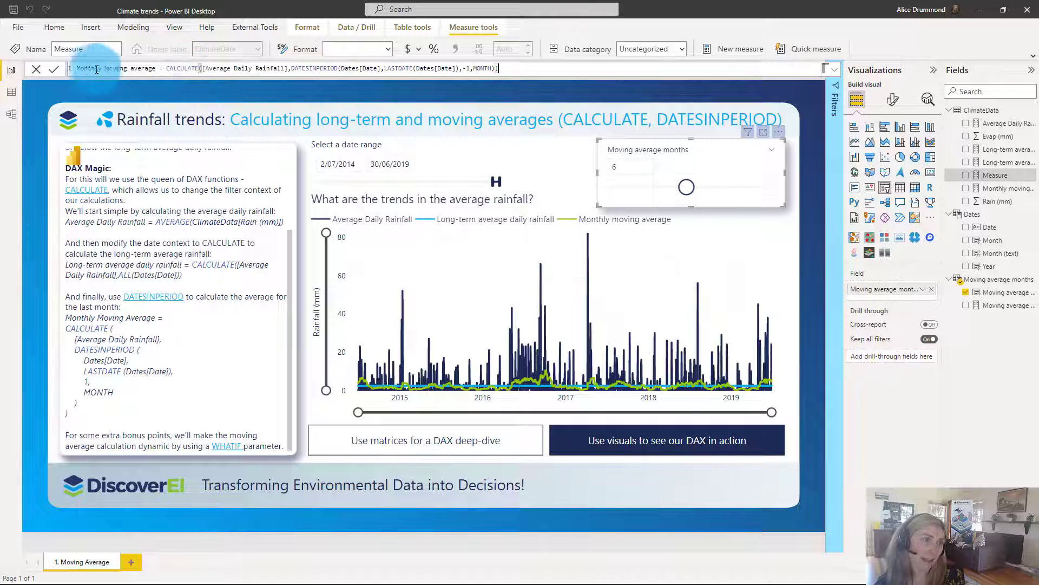
{"action": "left_click", "coordinate": [79, 70]}
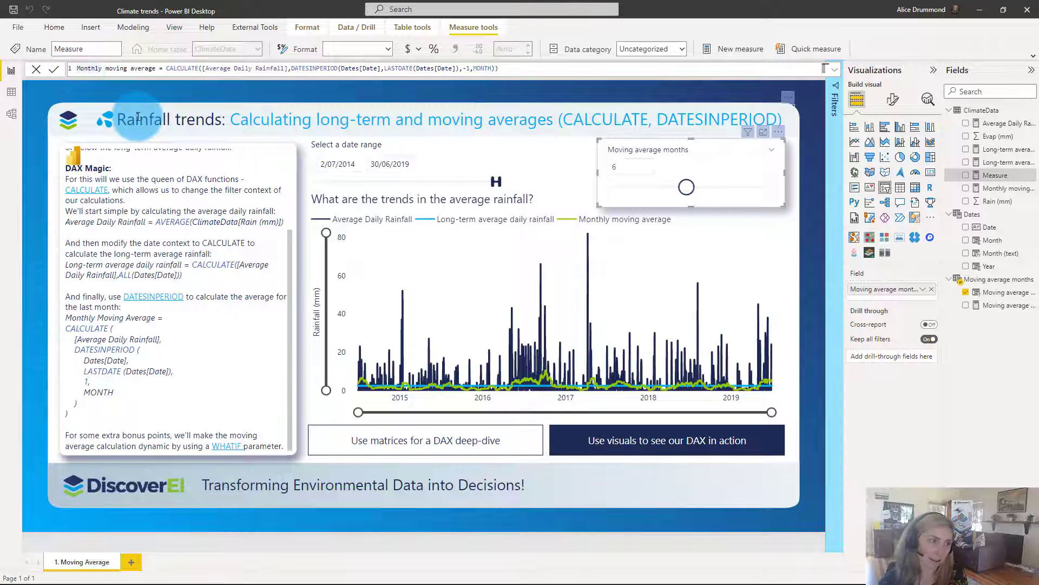
{"action": "type", "text": "Dynamic"}
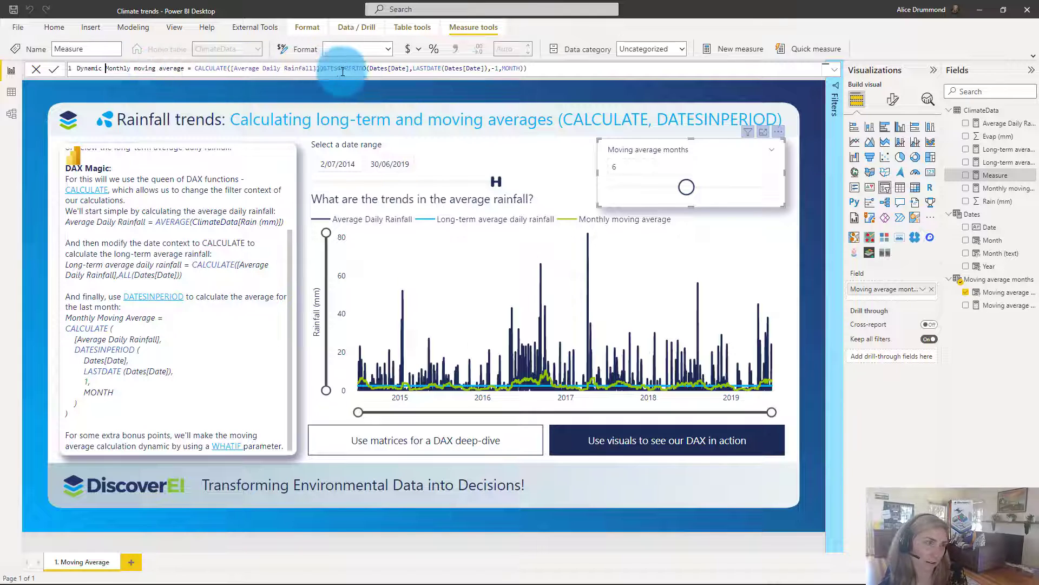
Multiply the -1 interval in the DATESINPERIOD formula by [Moving average months Value], without the table prefix, and commit the measure.
{"action": "left_click", "coordinate": [497, 67]}
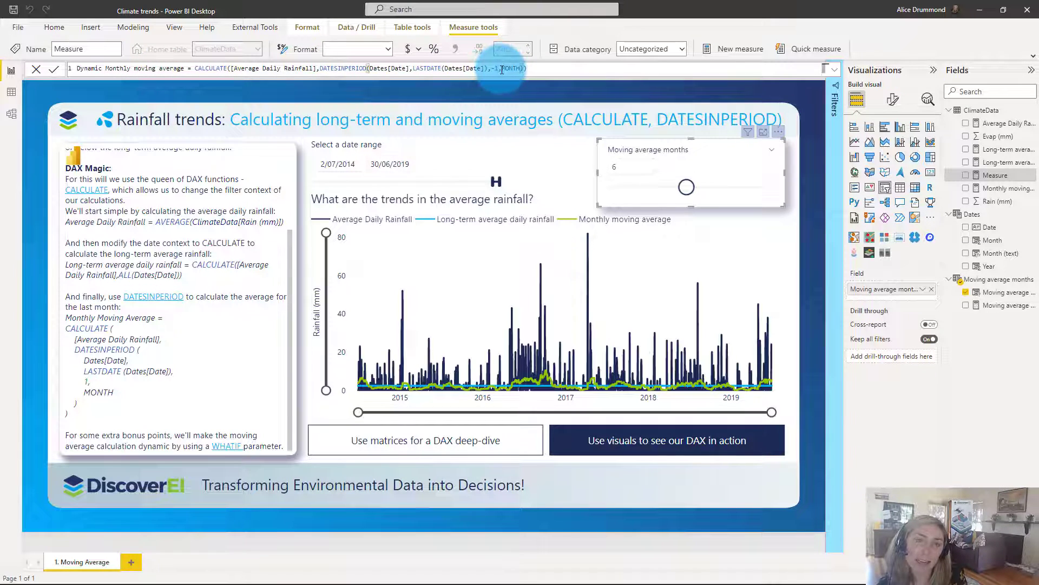
{"action": "type", "text": "*"}
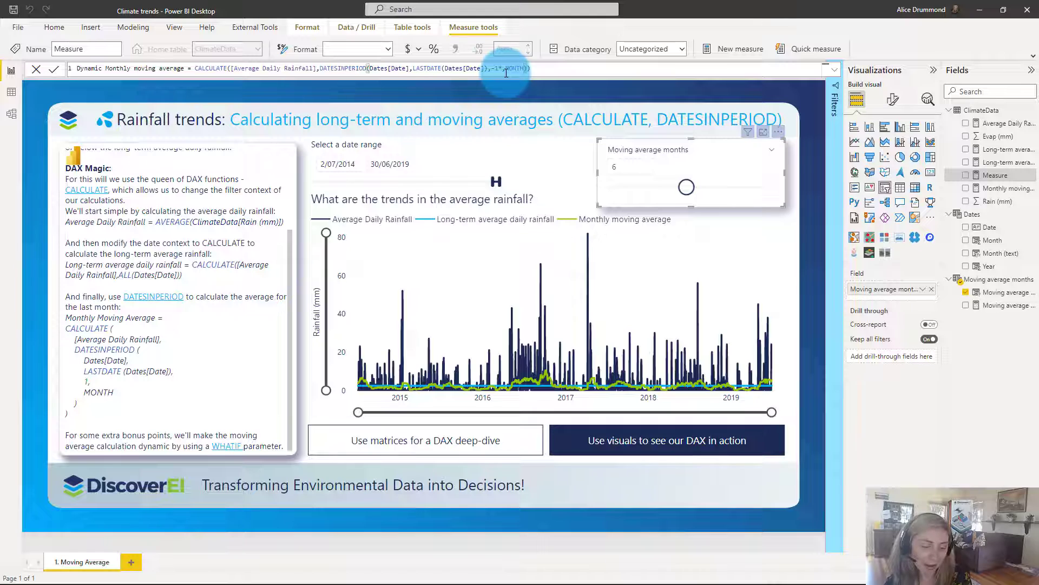
{"action": "type", "text": "mov"}
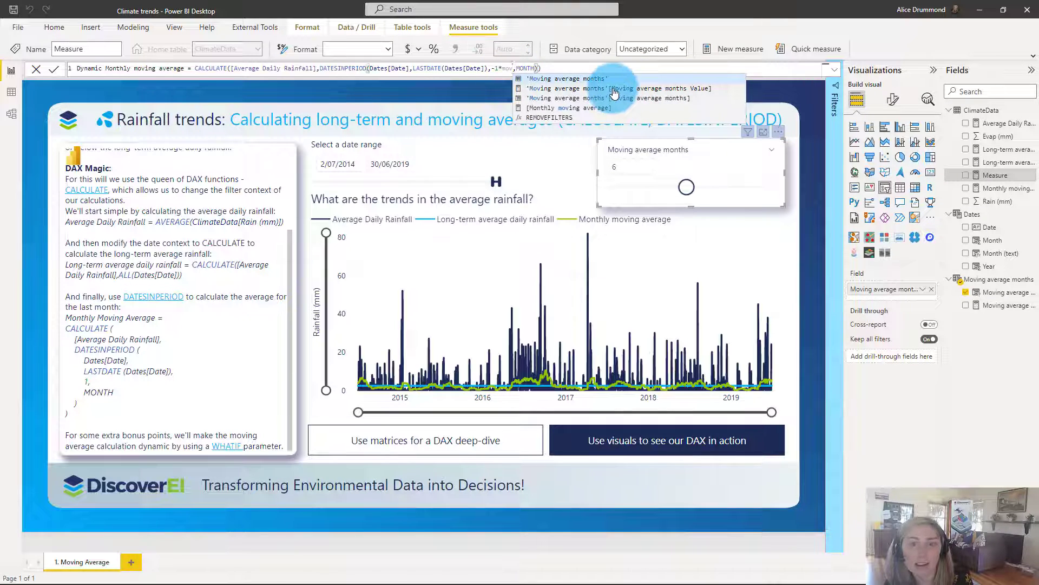
{"action": "left_click", "coordinate": [612, 89]}
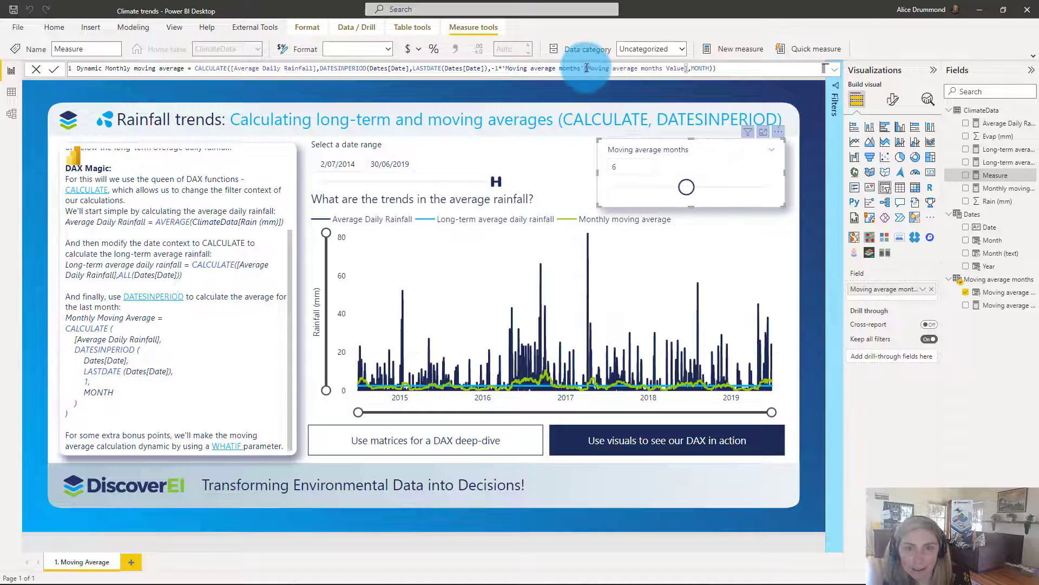
{"action": "left_click_drag", "start_coordinate": [582, 68], "coordinate": [506, 69]}
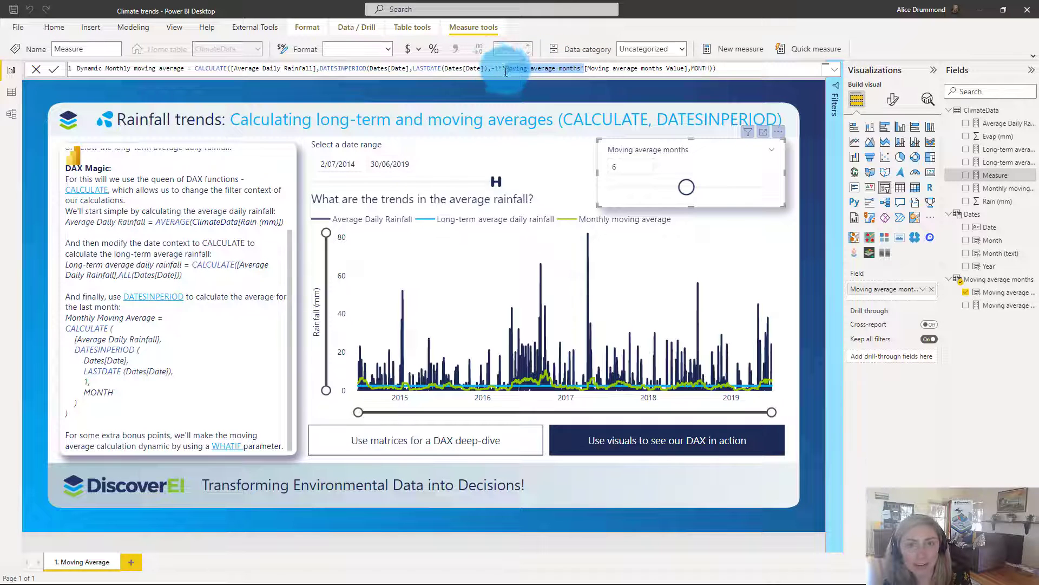
{"action": "key", "text": "BackSpace"}
{"action": "key", "text": "BackSpace"}
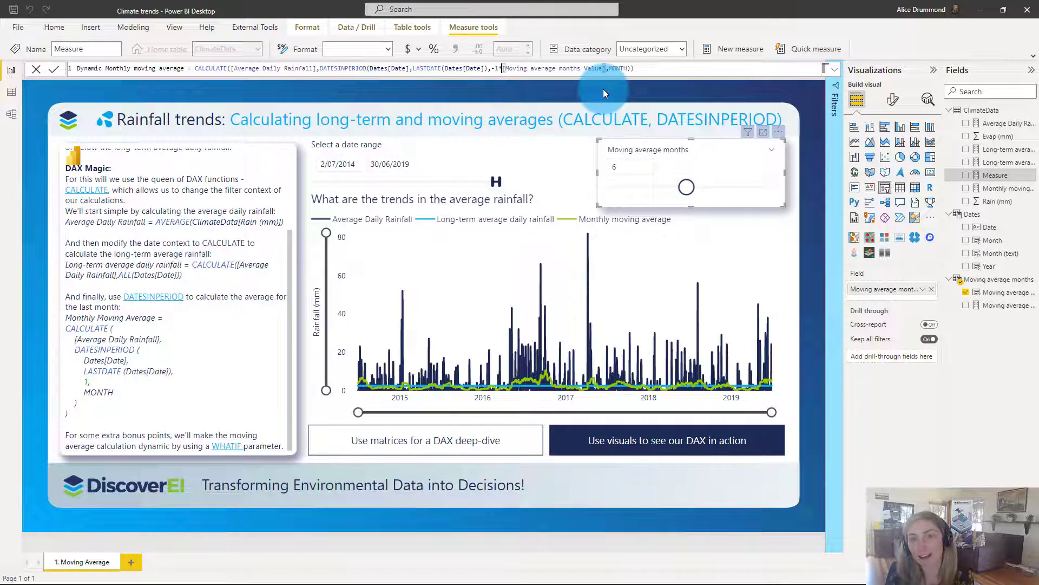
{"action": "left_click", "coordinate": [661, 66]}
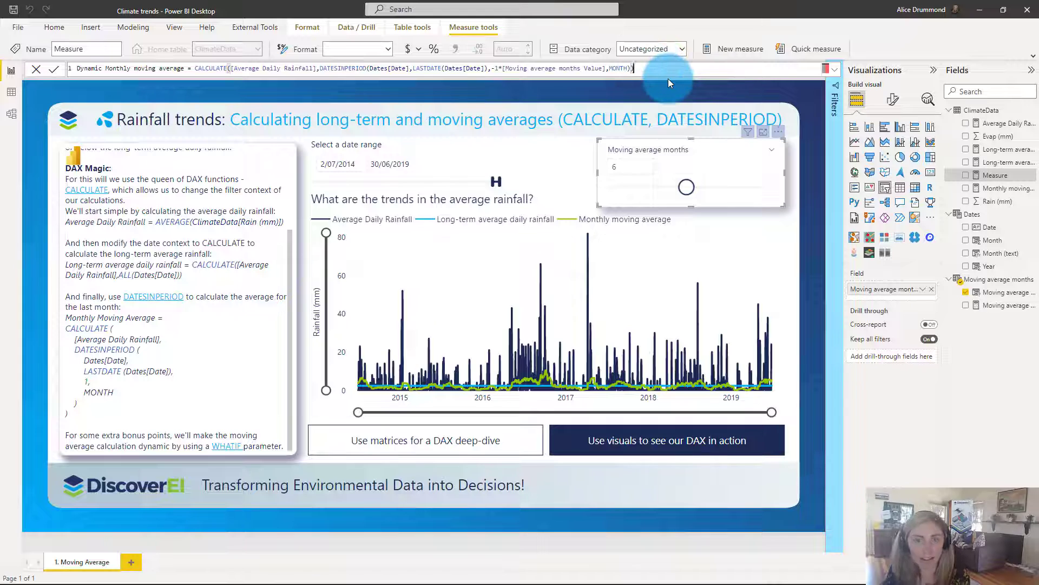
{"action": "left_click", "coordinate": [668, 79]}
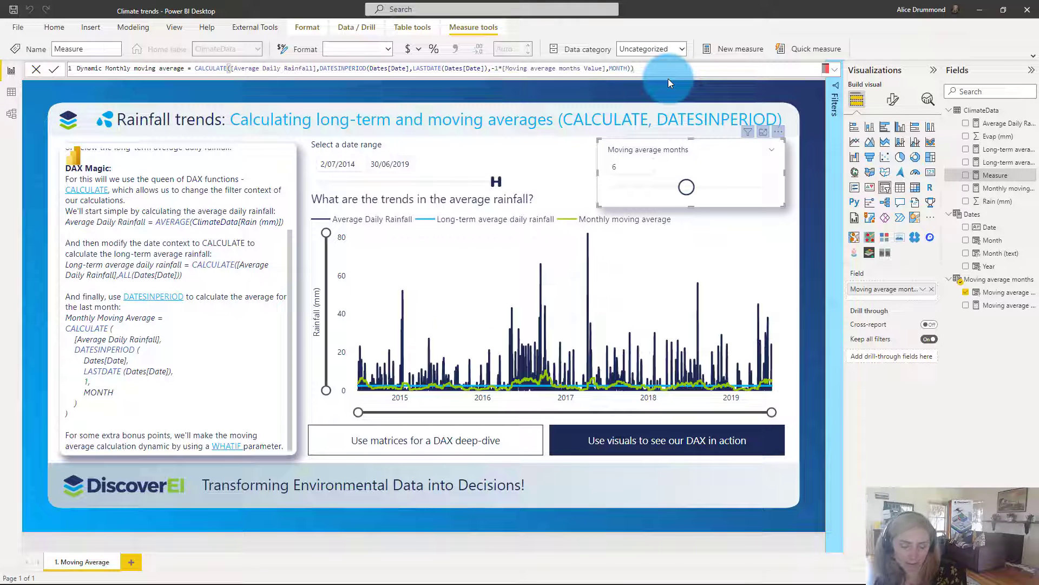
Add the Dynamic Monthly moving average measure to the Y-axis of the rainfall line chart, below Monthly moving average.
{"action": "left_click", "coordinate": [685, 187]}
{"action": "left_click", "coordinate": [713, 230]}
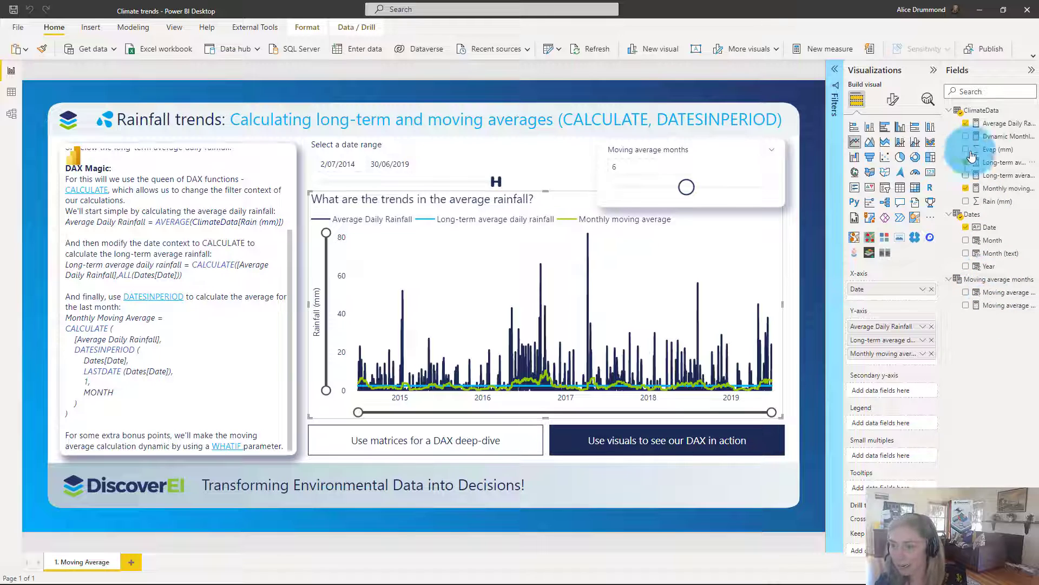
{"action": "left_click_drag", "start_coordinate": [1005, 141], "coordinate": [908, 361]}
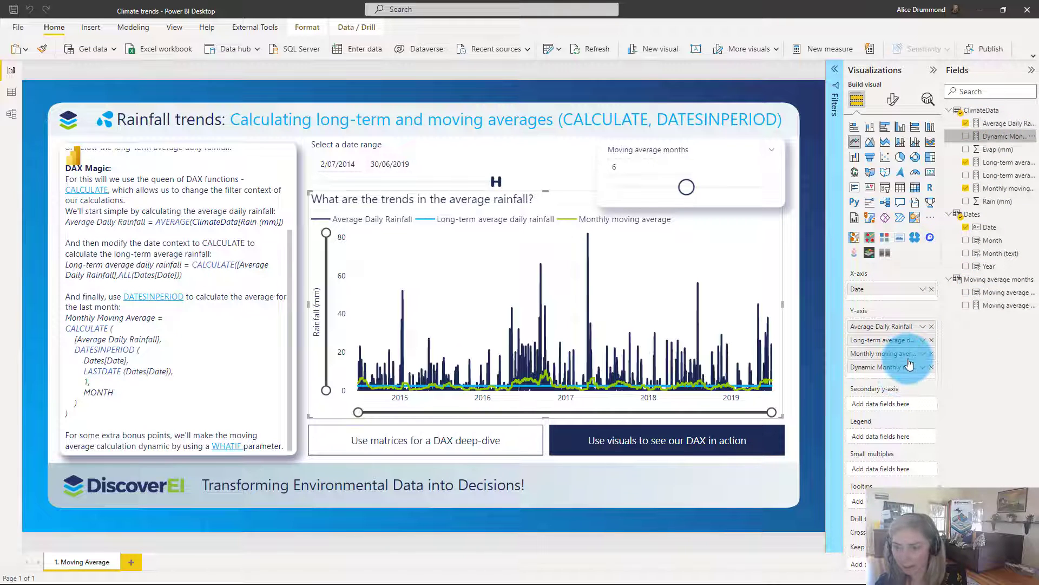
Try the Moving average months slicer at 10, set it to 1 and compare both moving averages in the chart's 2016 tooltip.
{"action": "left_click", "coordinate": [685, 188]}
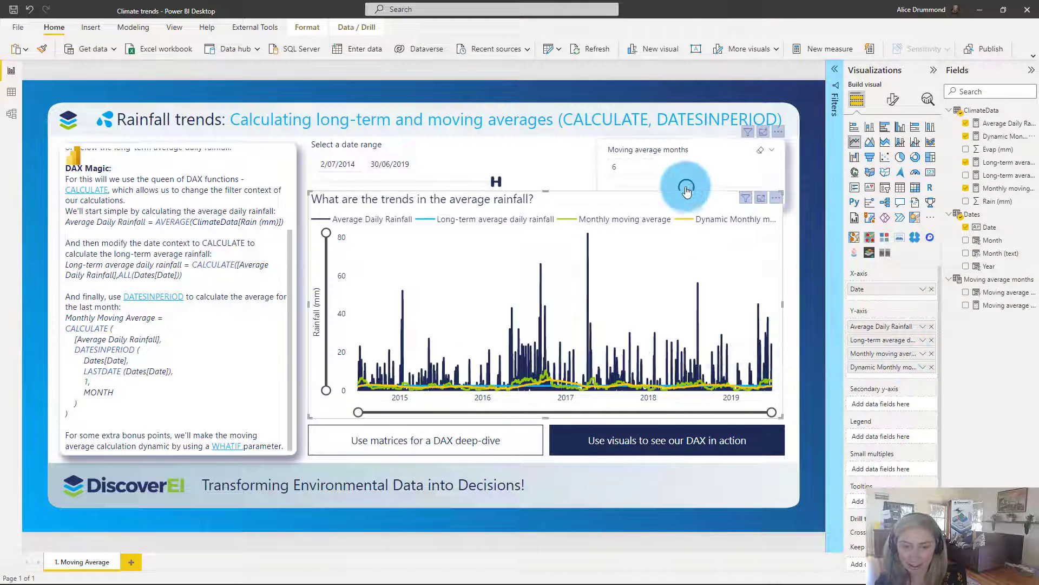
{"action": "left_click_drag", "start_coordinate": [685, 187], "coordinate": [740, 197]}
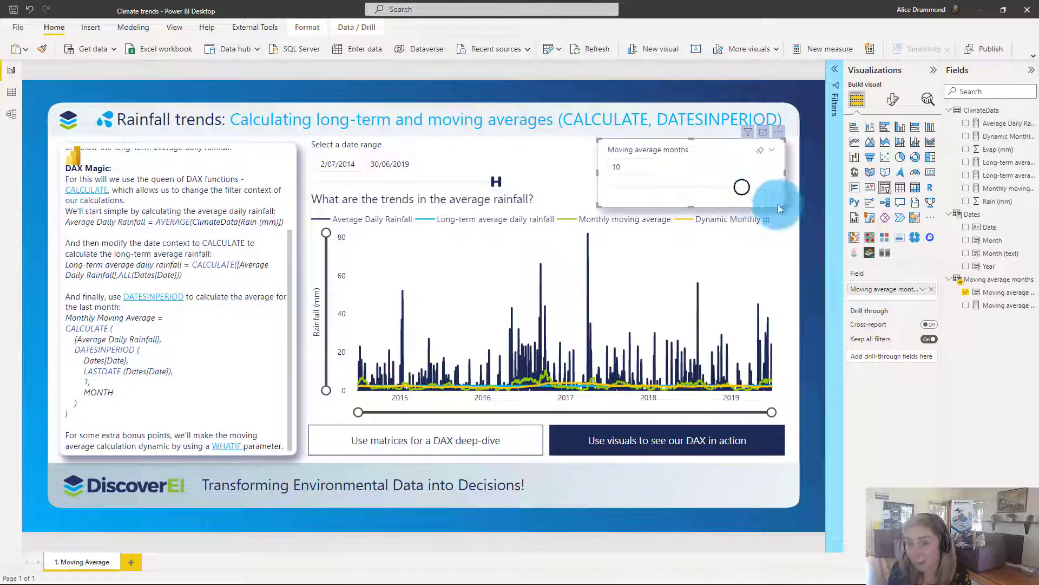
{"action": "left_click_drag", "start_coordinate": [740, 199], "coordinate": [617, 188]}
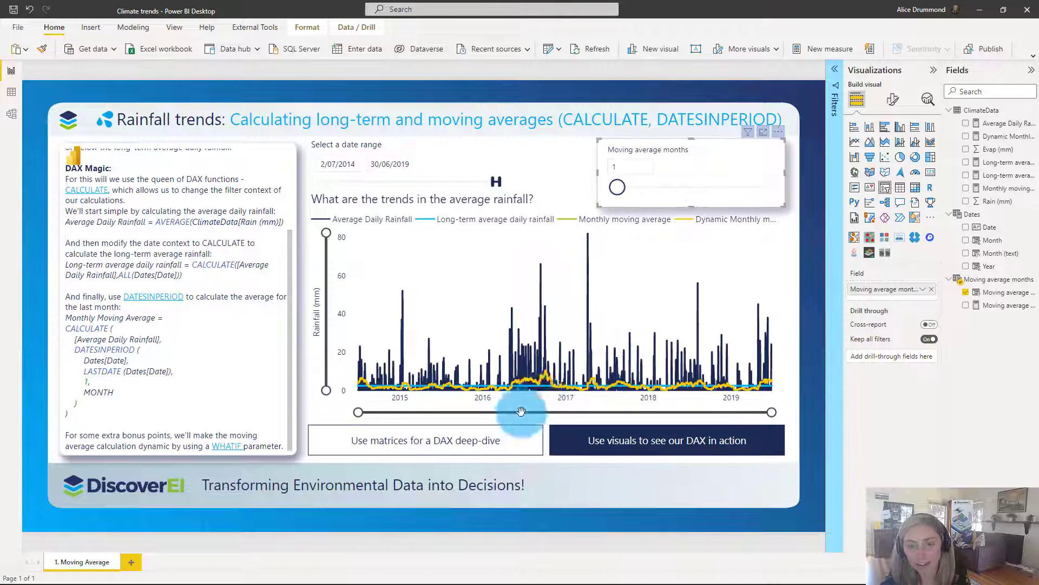
{"action": "mouse_move", "coordinate": [538, 384]}
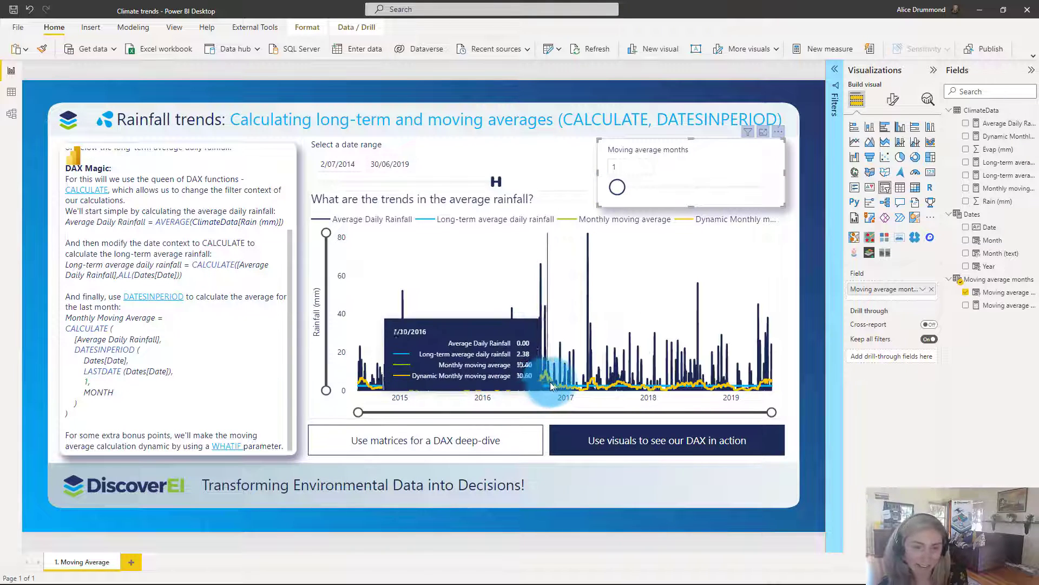
{"action": "left_click", "coordinate": [807, 242]}
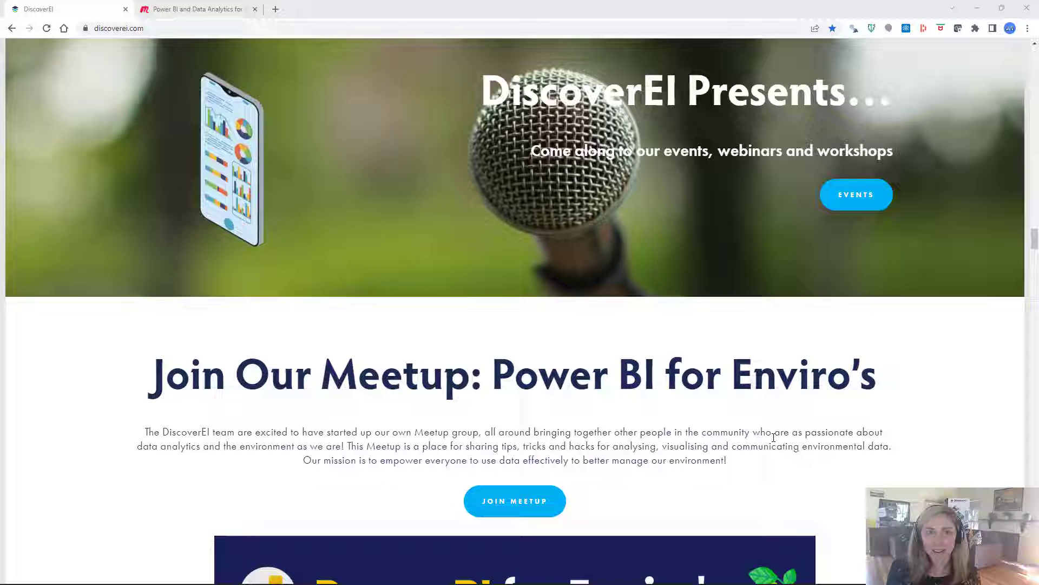
Switch to the DiscoverEI website in the browser and open the Join Meetup link for Power BI for Enviro's.
{"action": "scroll", "coordinate": [773, 437], "scroll_direction": "down", "scroll_amount": 6}
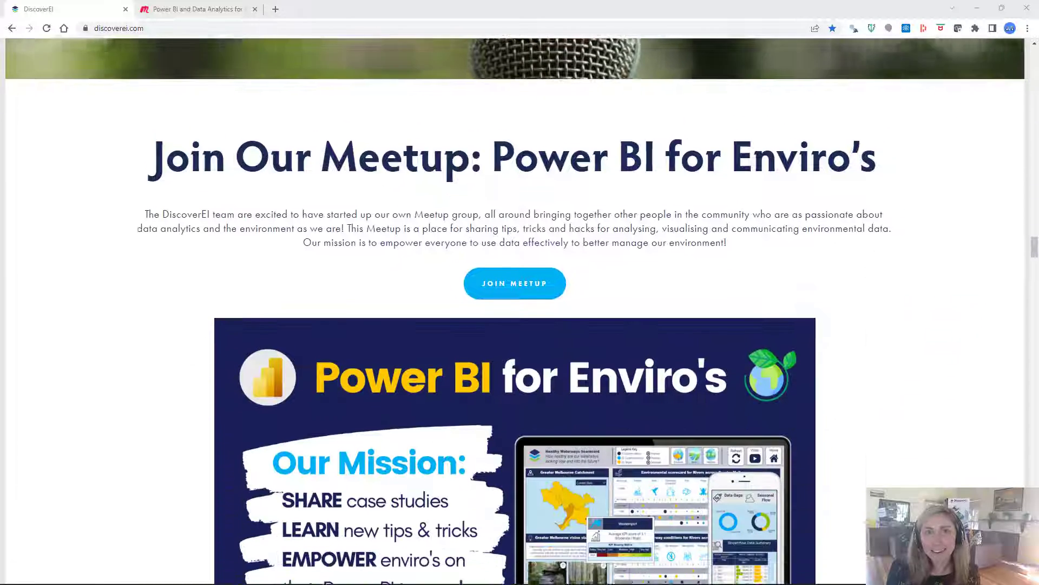
{"action": "left_click", "coordinate": [525, 187]}
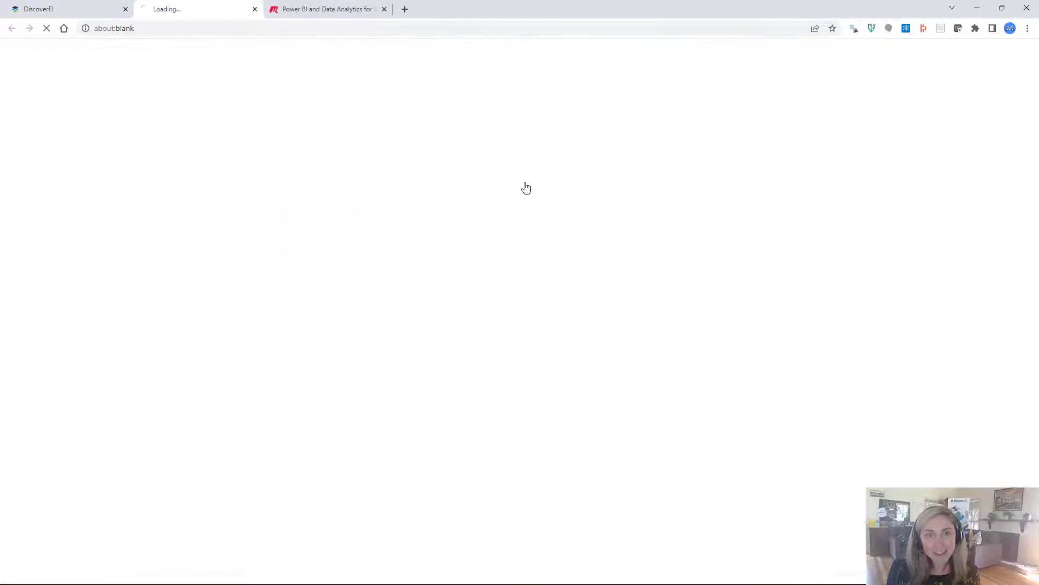